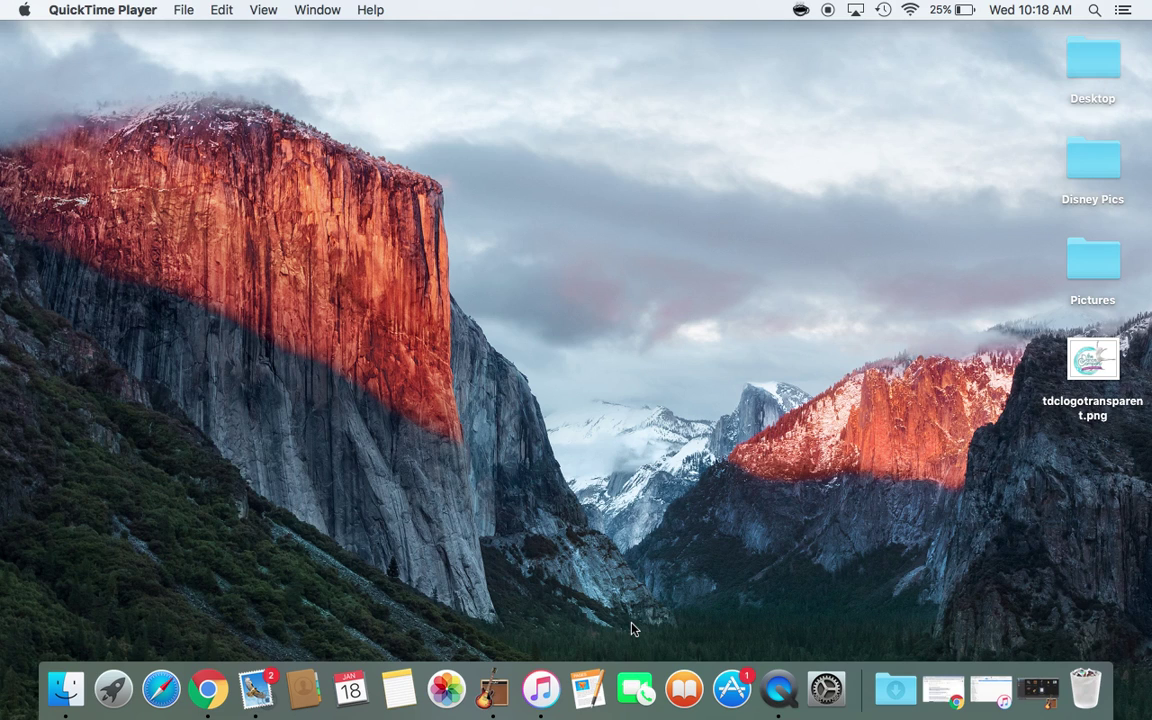
Step: Copy Die Trying from the iTunes Songs list onto the desktop as '01 Die Trying', then minimise iTunes
{"action": "left_click", "coordinate": [543, 702]}
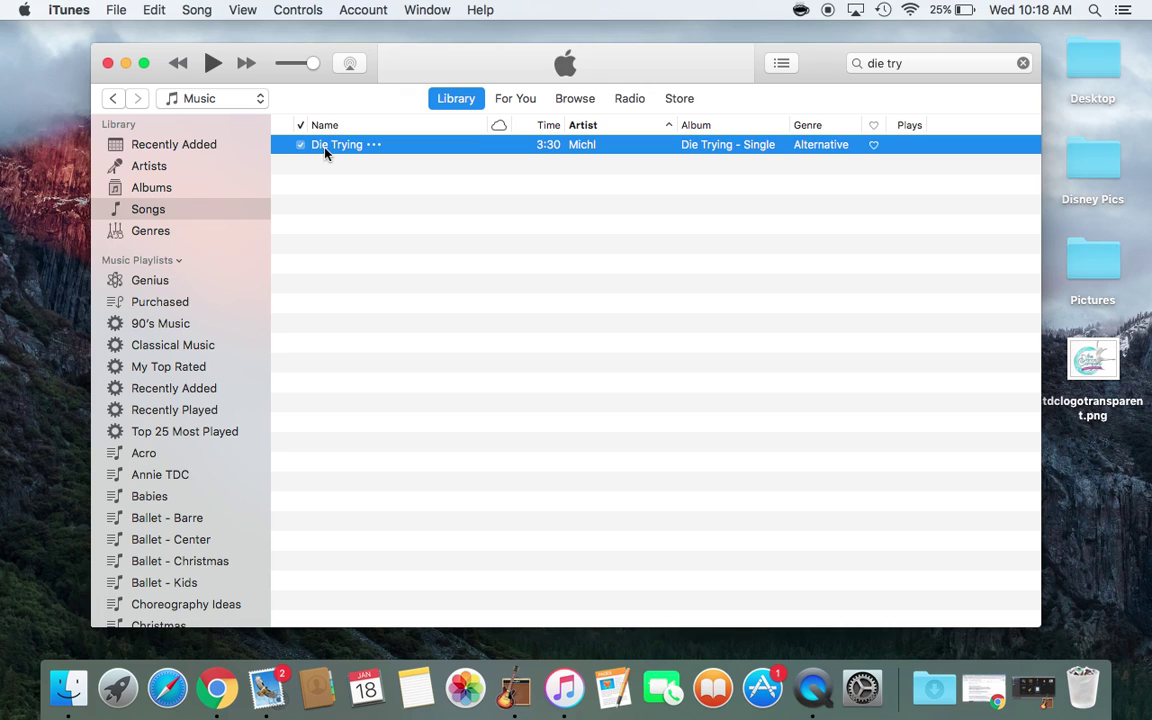
{"action": "left_click_drag", "start_coordinate": [325, 148], "coordinate": [1095, 530]}
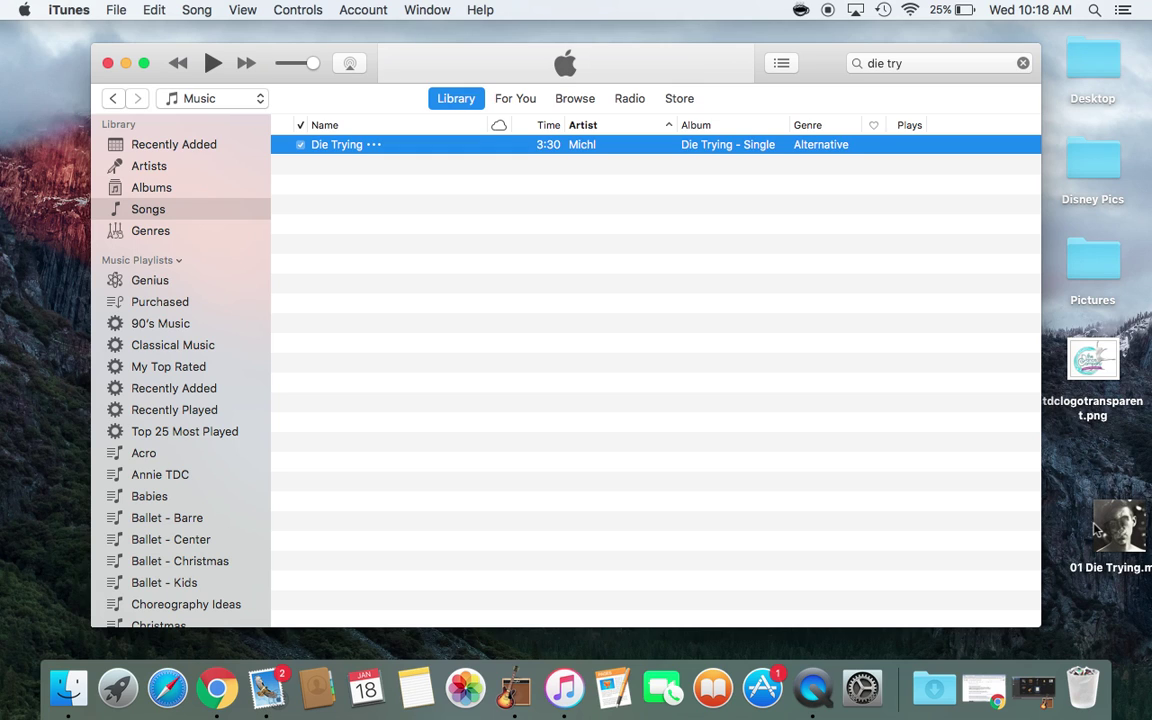
{"action": "left_click", "coordinate": [126, 63]}
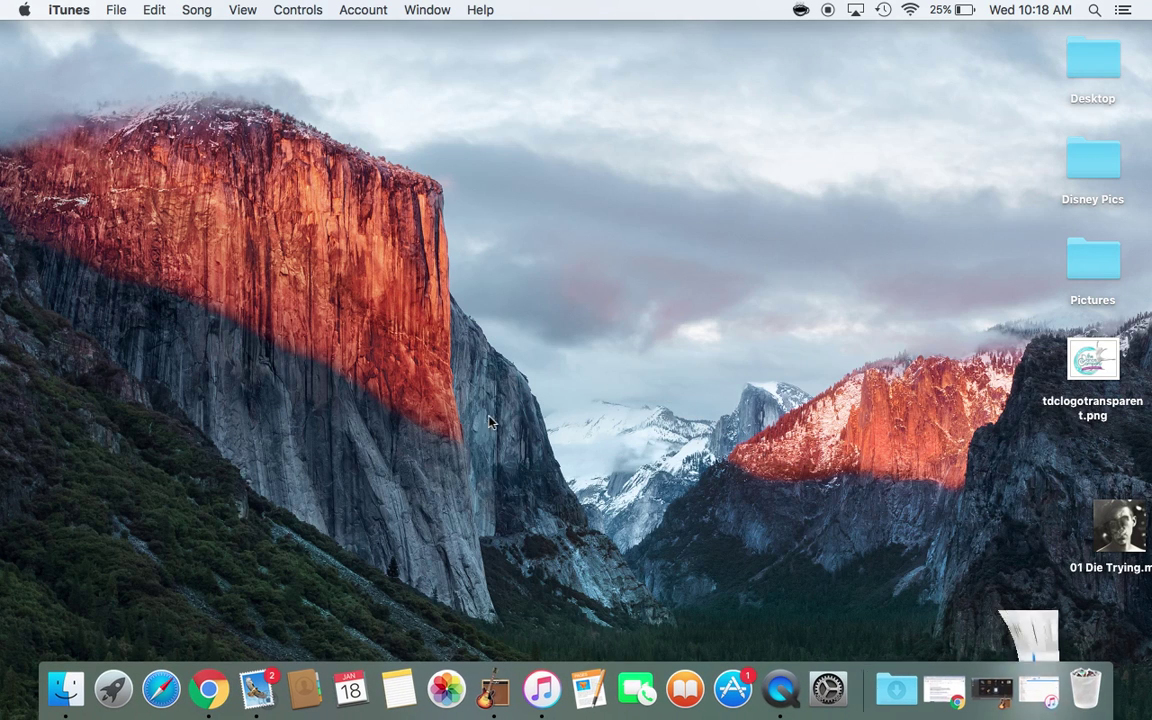
Step: Launch GarageBand and create a new Empty Project, 'Untitled'
{"action": "left_click", "coordinate": [495, 700]}
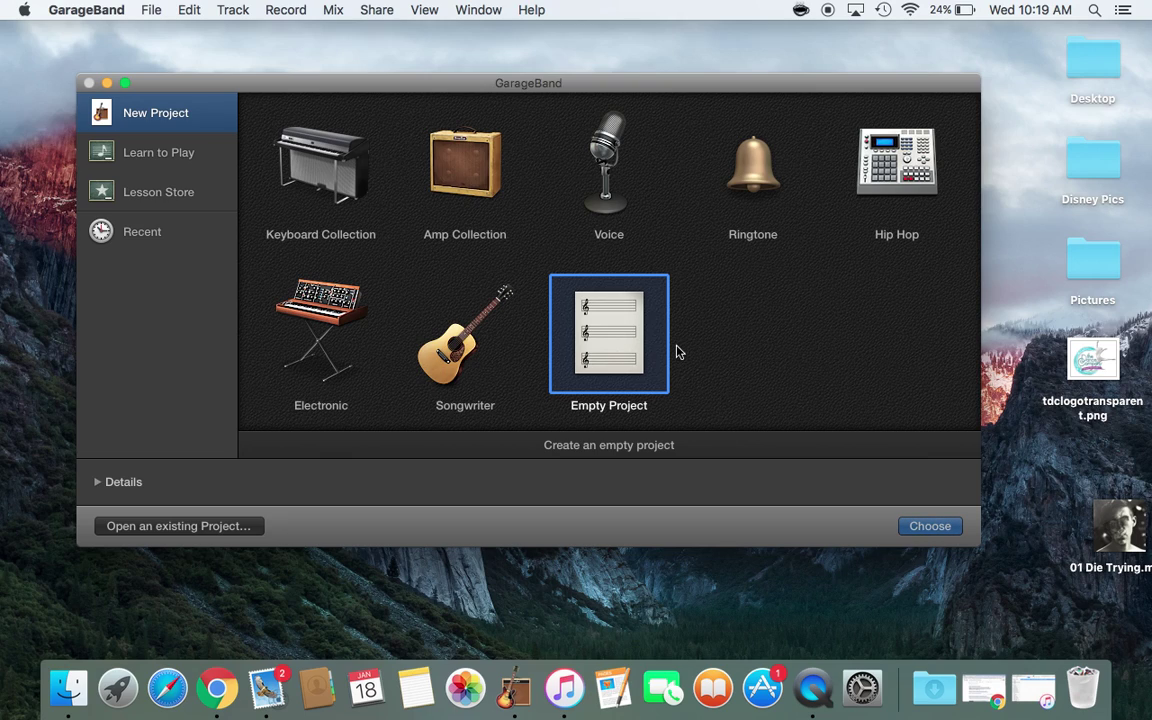
{"action": "double_click", "coordinate": [614, 338]}
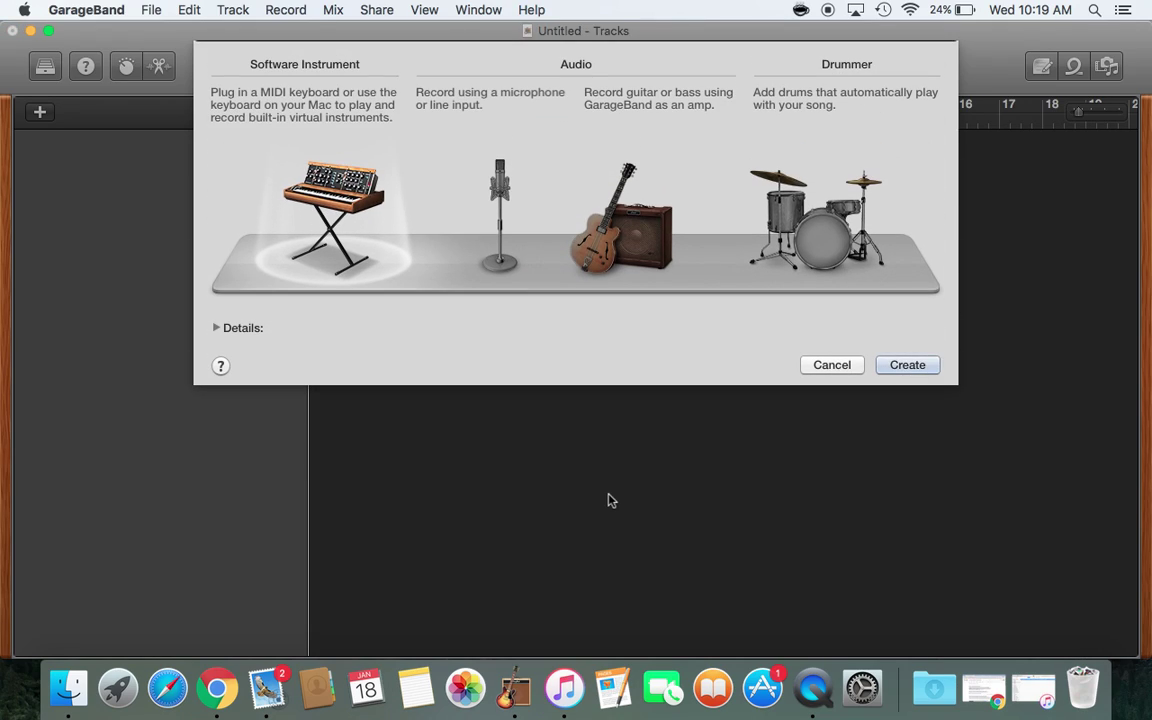
Step: Add a Classic Electric Piano software-instrument track and close the Musical Typing keyboard
{"action": "double_click", "coordinate": [342, 215]}
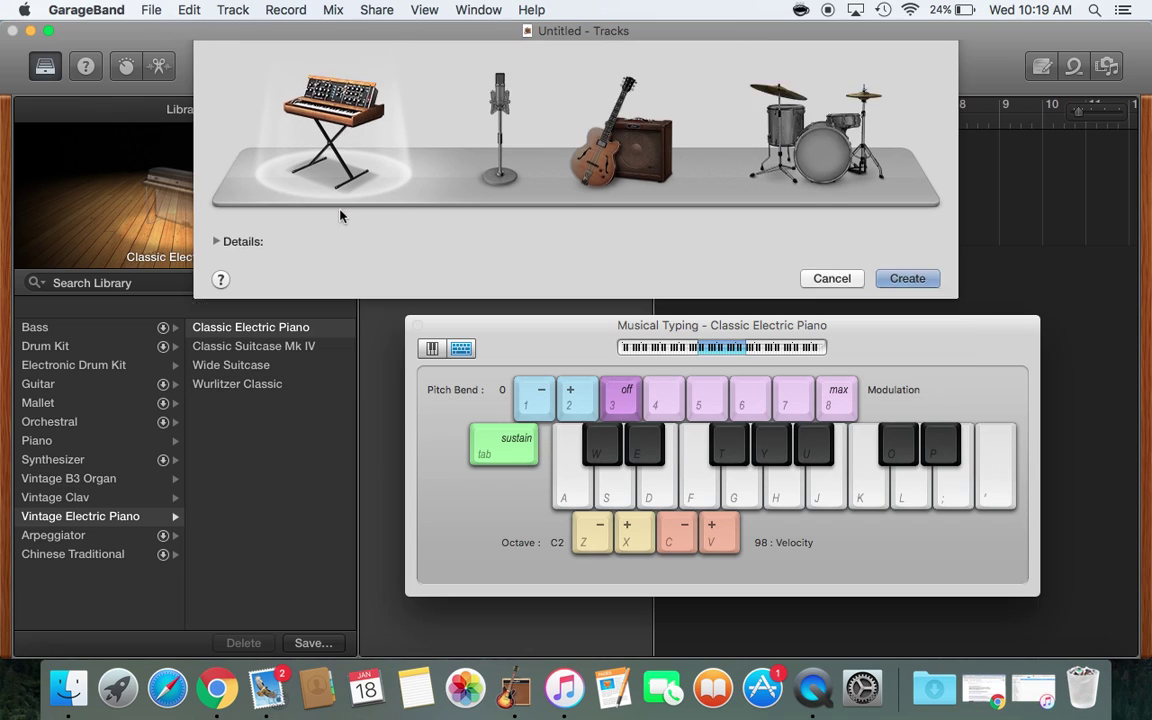
{"action": "left_click", "coordinate": [418, 327]}
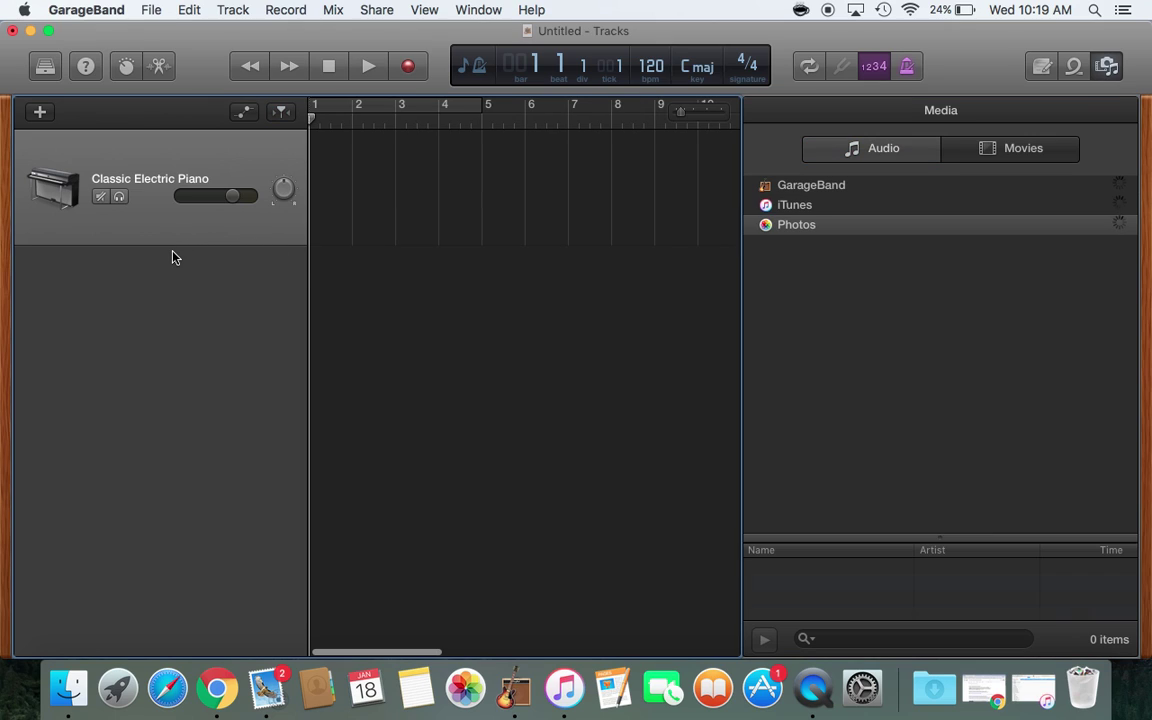
Step: Import the desktop file '01 Die Trying' as a new audio track starting at bar 1
{"action": "left_click_drag", "start_coordinate": [303, 239], "coordinate": [129, 250]}
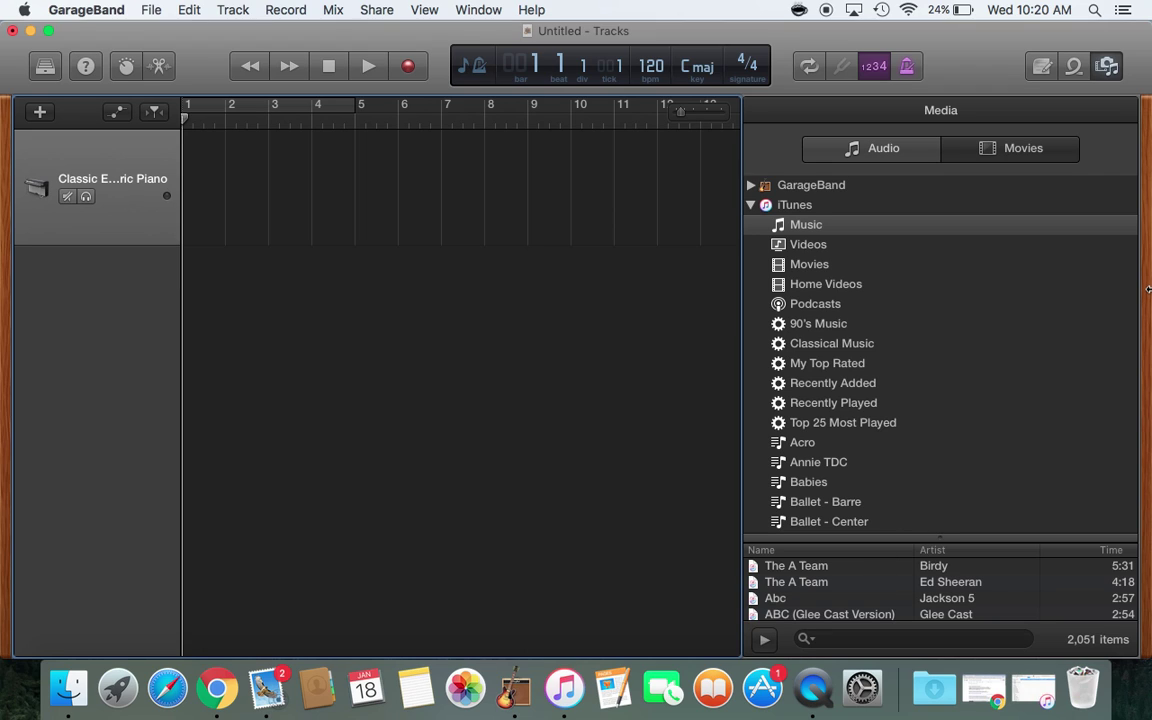
{"action": "left_click_drag", "start_coordinate": [1148, 290], "coordinate": [955, 319]}
{"action": "mouse_move", "coordinate": [1127, 548]}
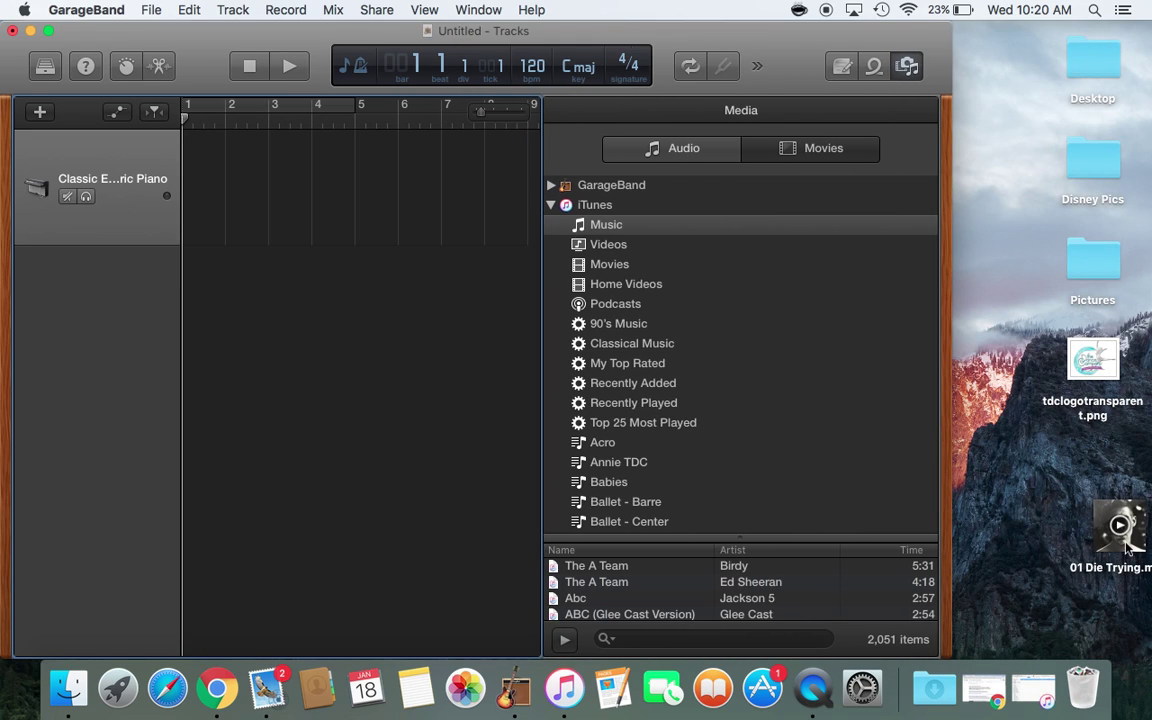
{"action": "left_click_drag", "start_coordinate": [1127, 548], "coordinate": [316, 324]}
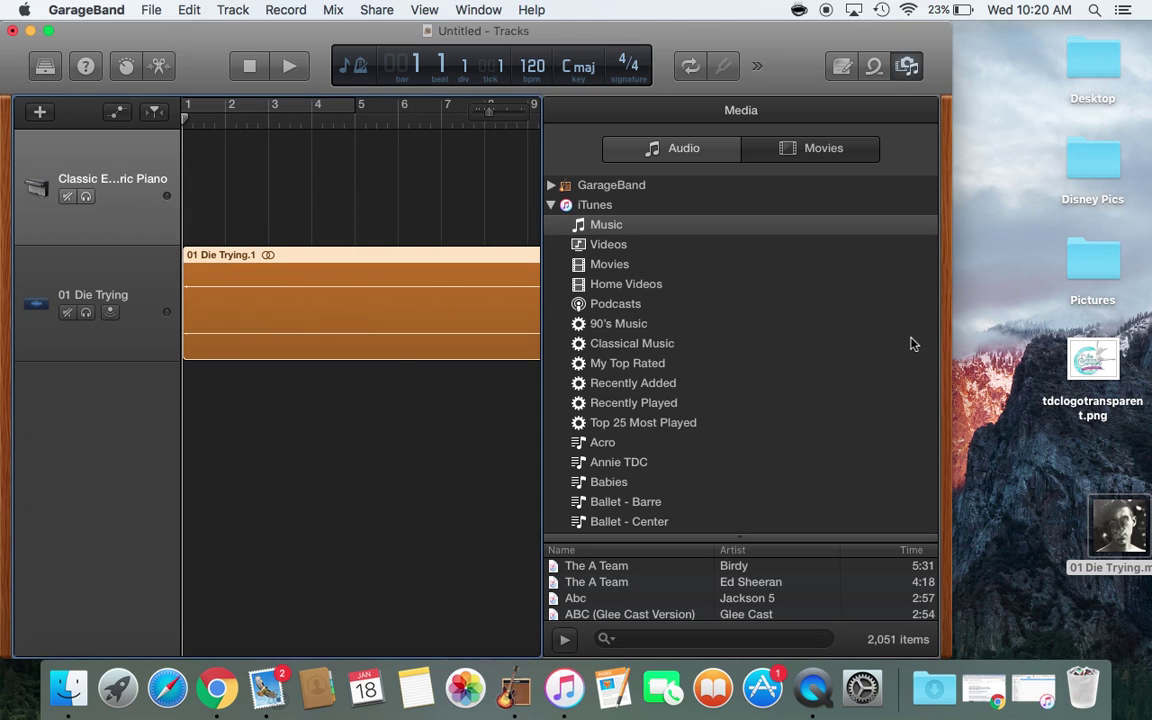
{"action": "left_click_drag", "start_coordinate": [948, 328], "coordinate": [1147, 340]}
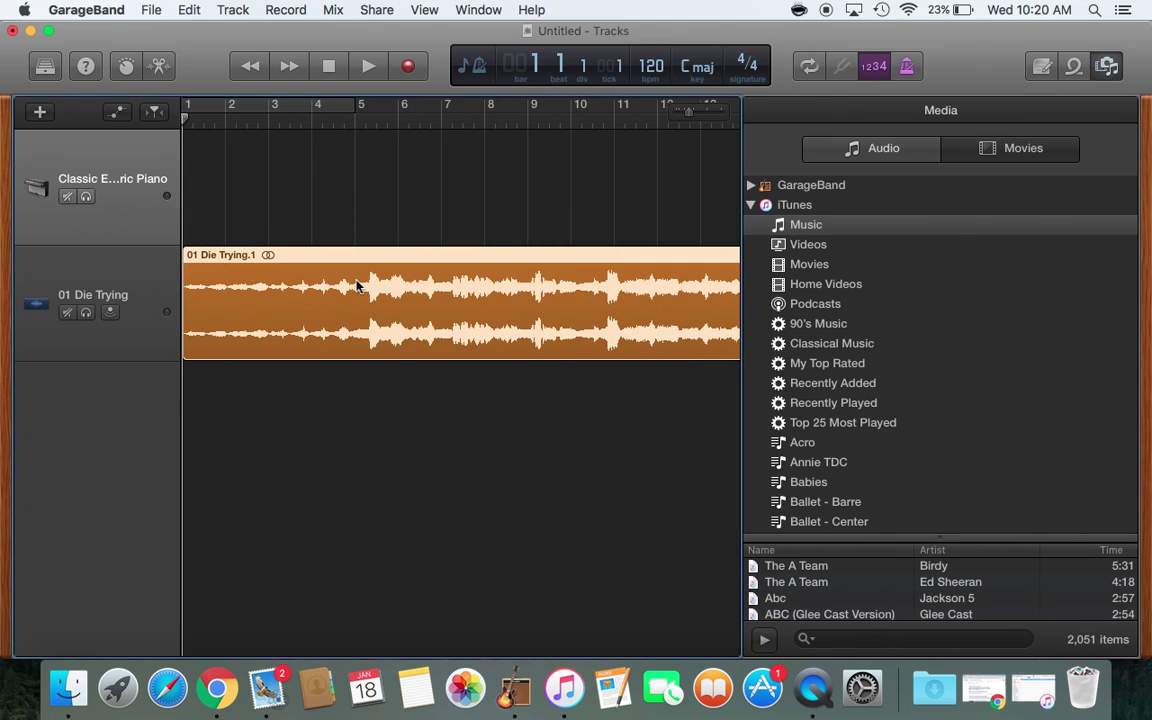
Step: Enable Flex editing and play Die Trying briefly, stopping at bar 3, beat 4
{"action": "scroll", "coordinate": [357, 286], "scroll_direction": "left", "scroll_amount": 1}
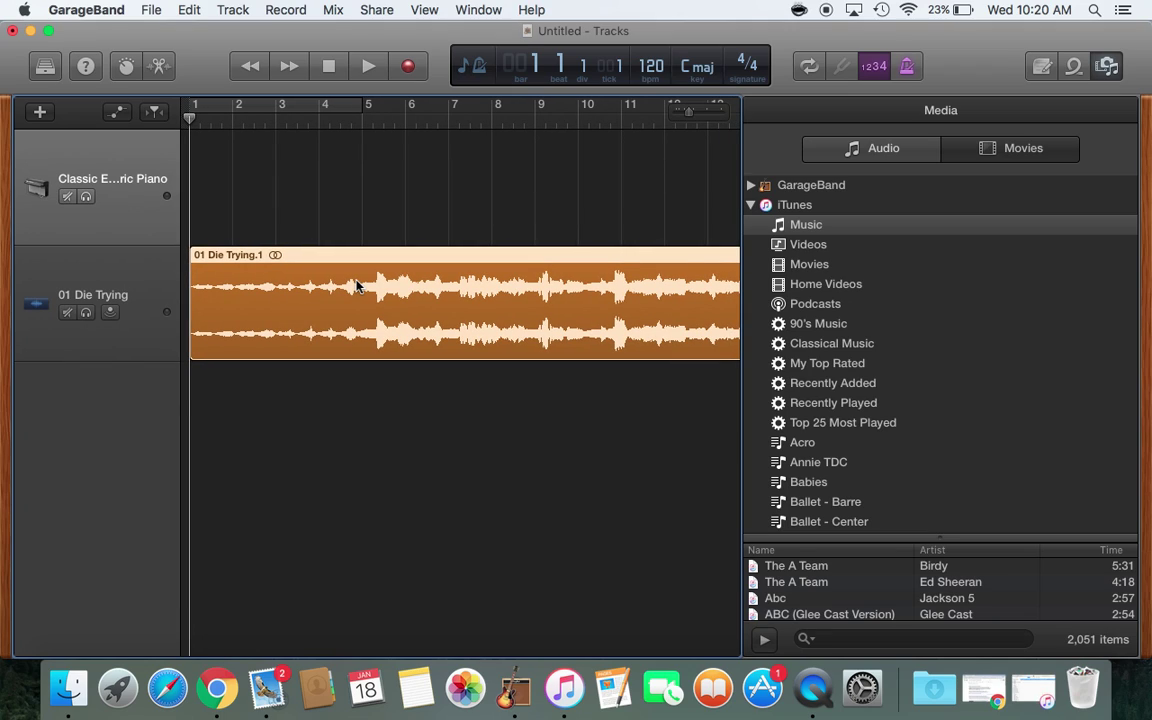
{"action": "key", "text": "super+f"}
{"action": "key", "text": "space"}
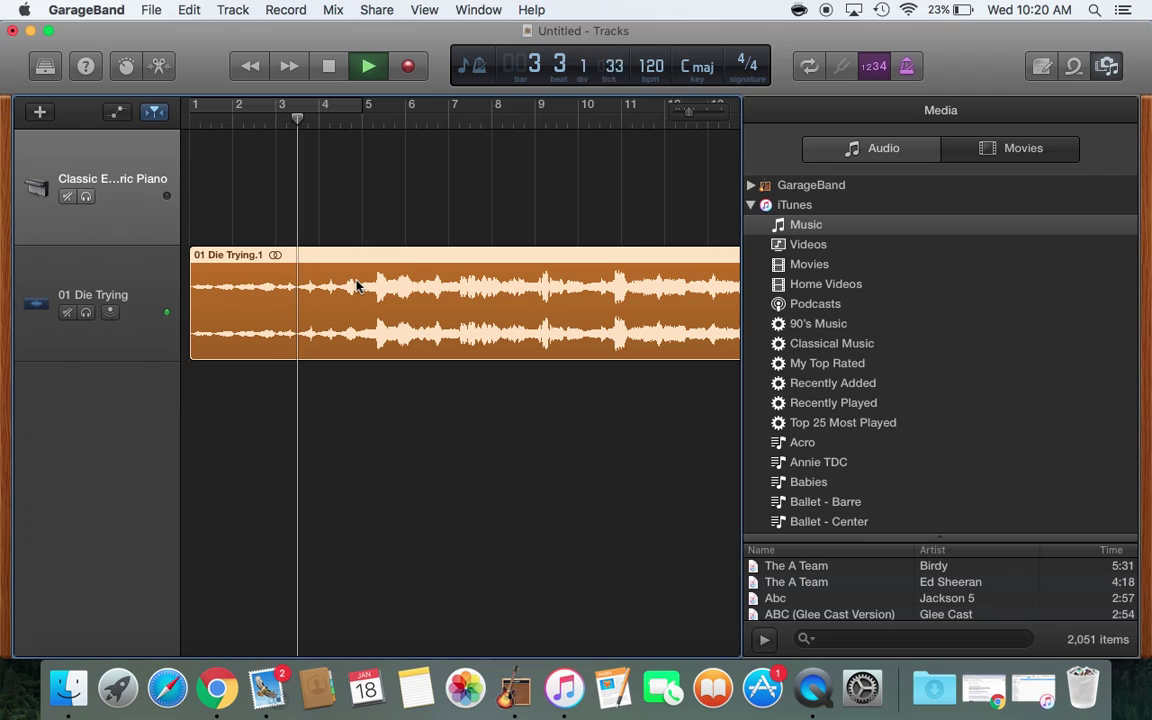
{"action": "key", "text": "space"}
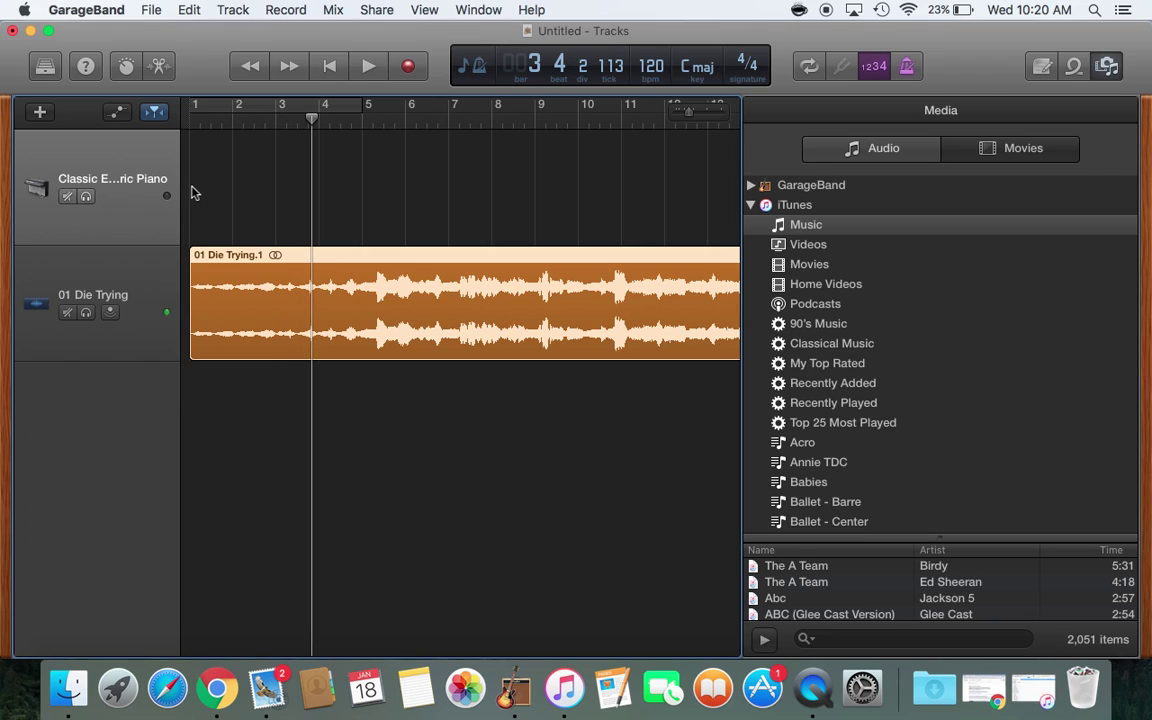
Step: Show the 01 Die Trying track in the editor and switch the LCD display to Time
{"action": "left_click", "coordinate": [160, 68]}
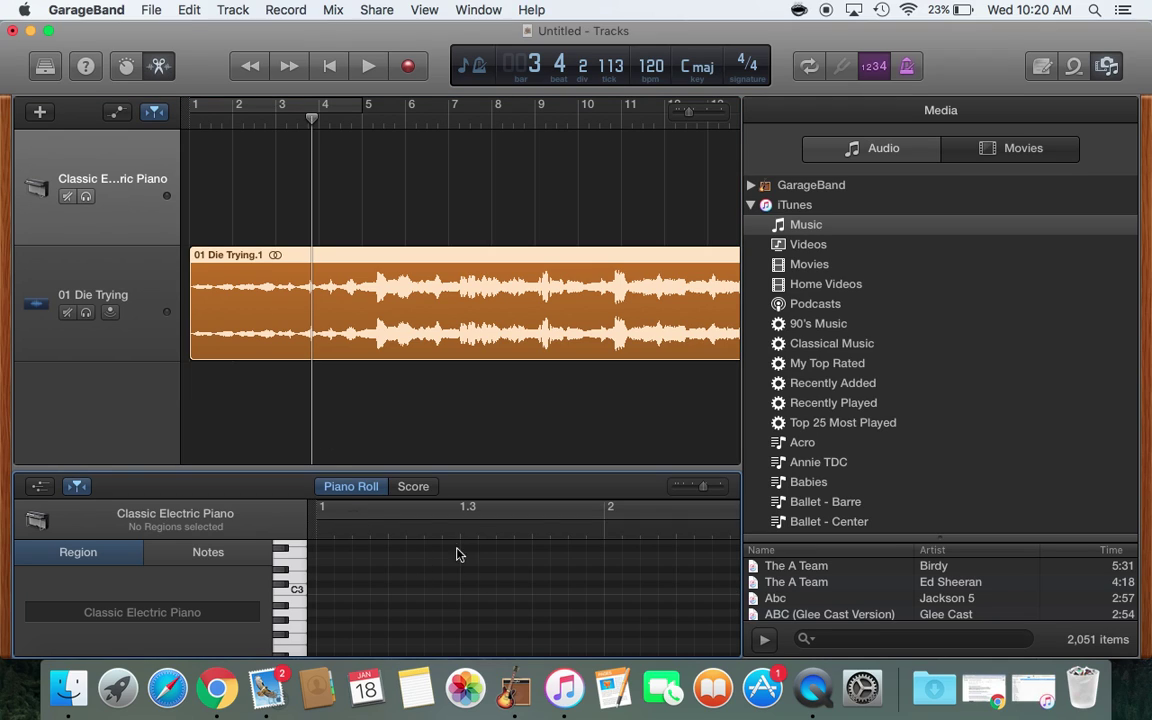
{"action": "left_click", "coordinate": [350, 262]}
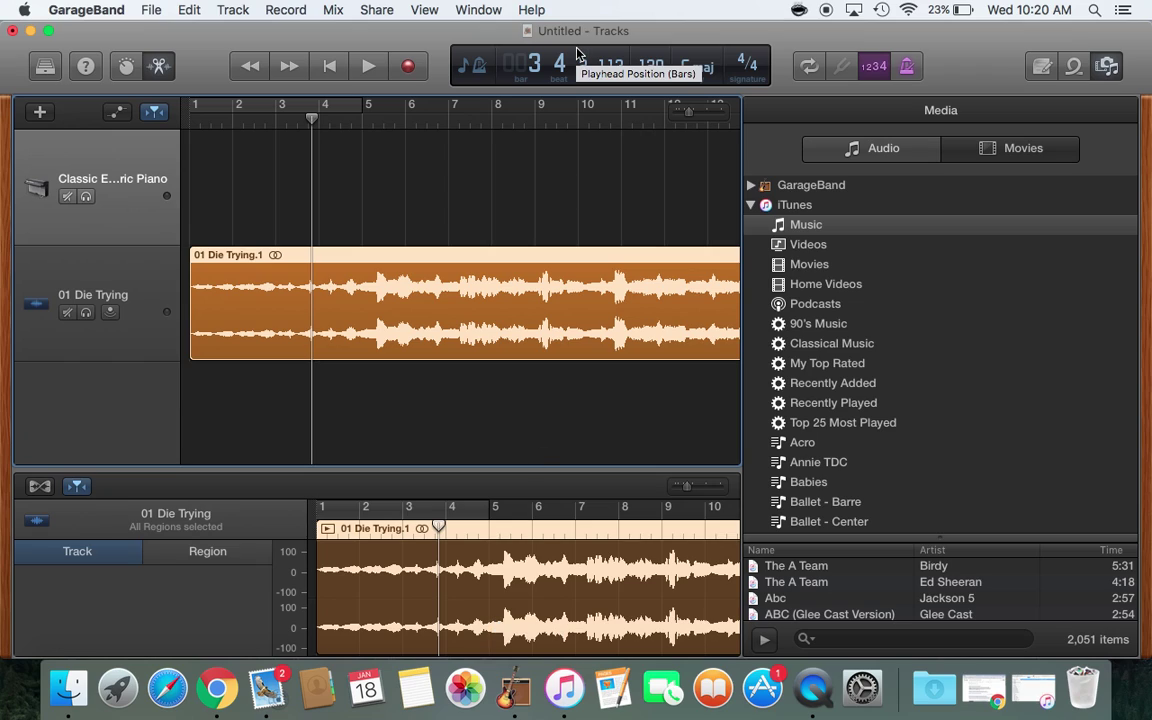
{"action": "left_click", "coordinate": [478, 68]}
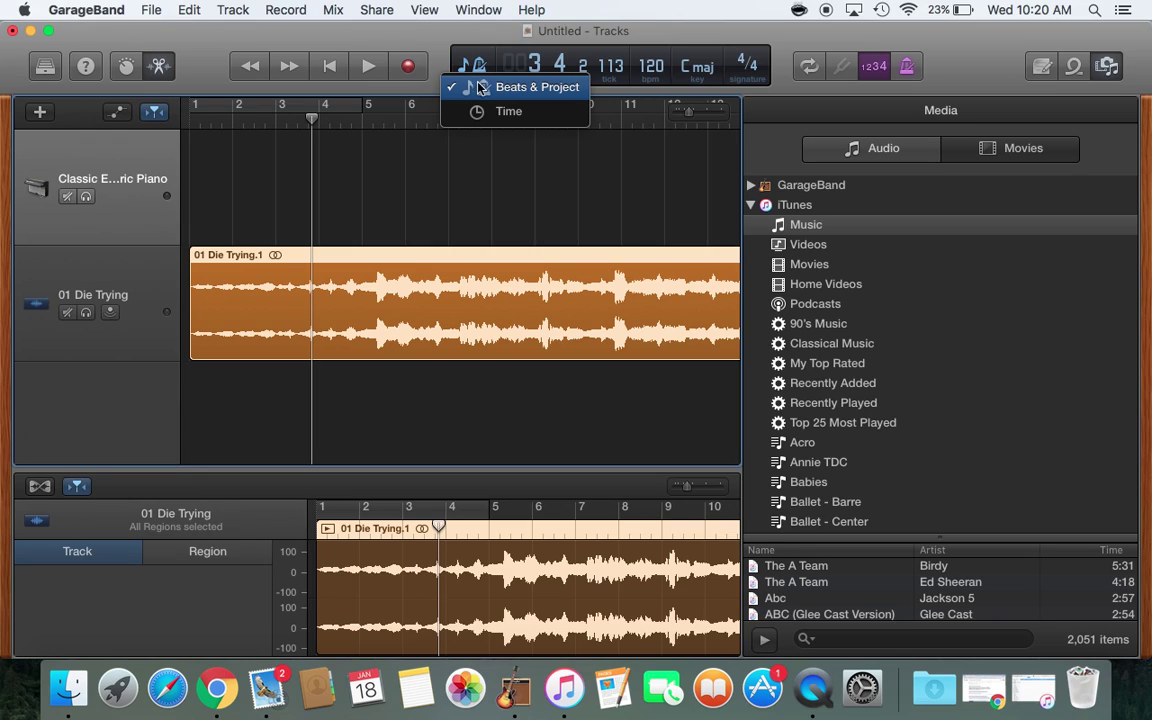
{"action": "left_click", "coordinate": [480, 112]}
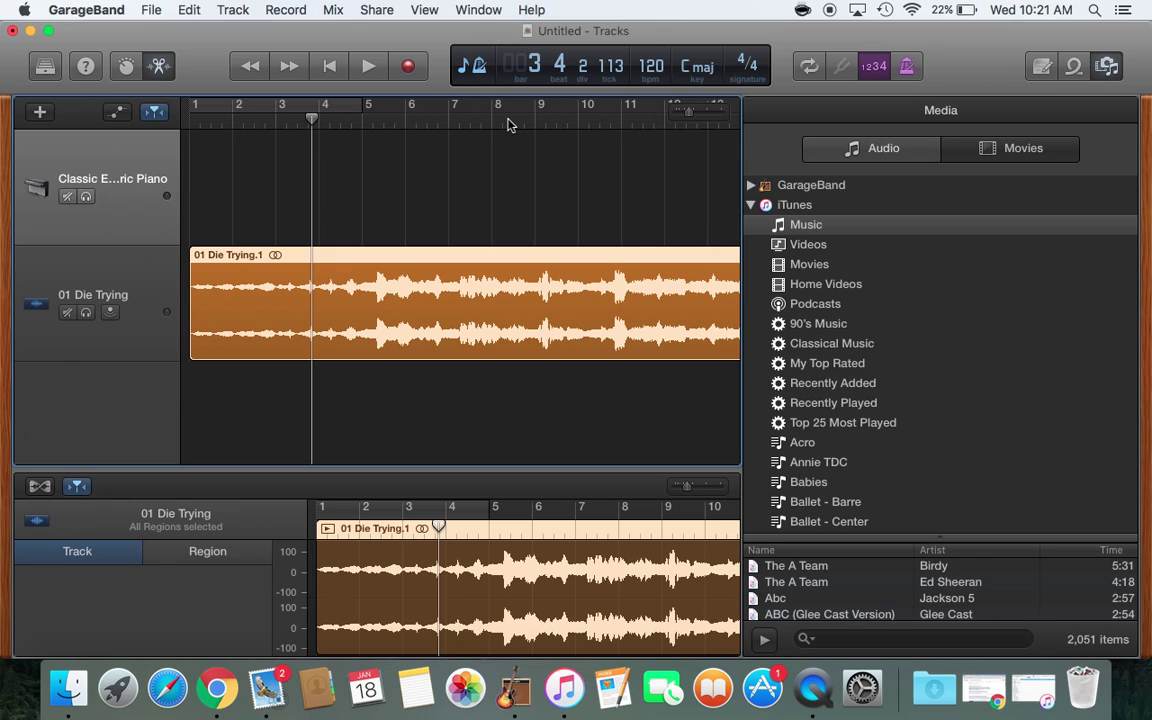
{"action": "left_click", "coordinate": [465, 66]}
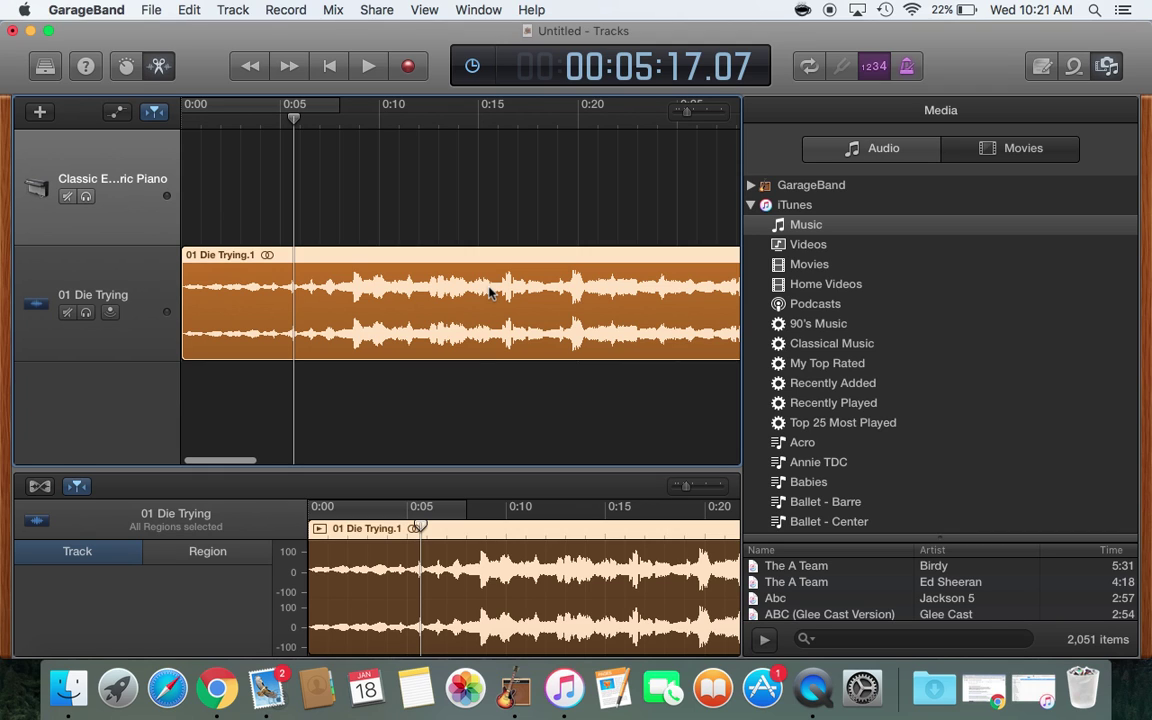
Step: Play Die Trying briefly from the beginning, then stop
{"action": "scroll", "coordinate": [490, 292], "scroll_direction": "up", "scroll_amount": 5}
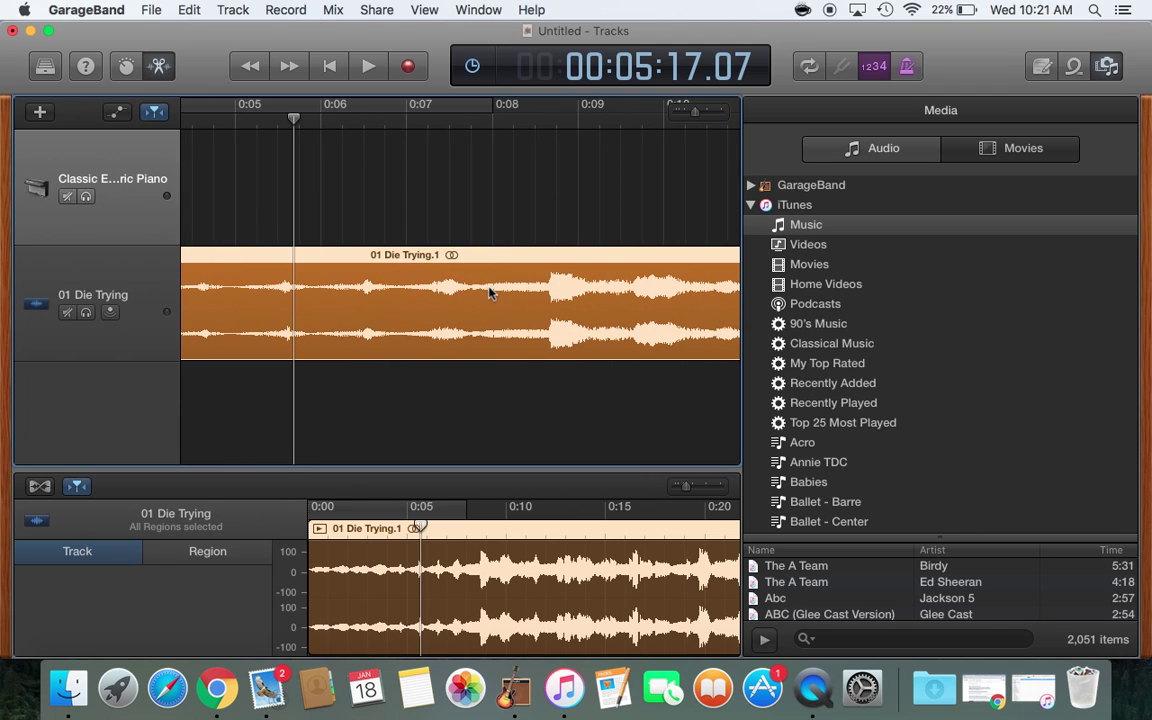
{"action": "scroll", "coordinate": [490, 292], "scroll_direction": "down", "scroll_amount": 5}
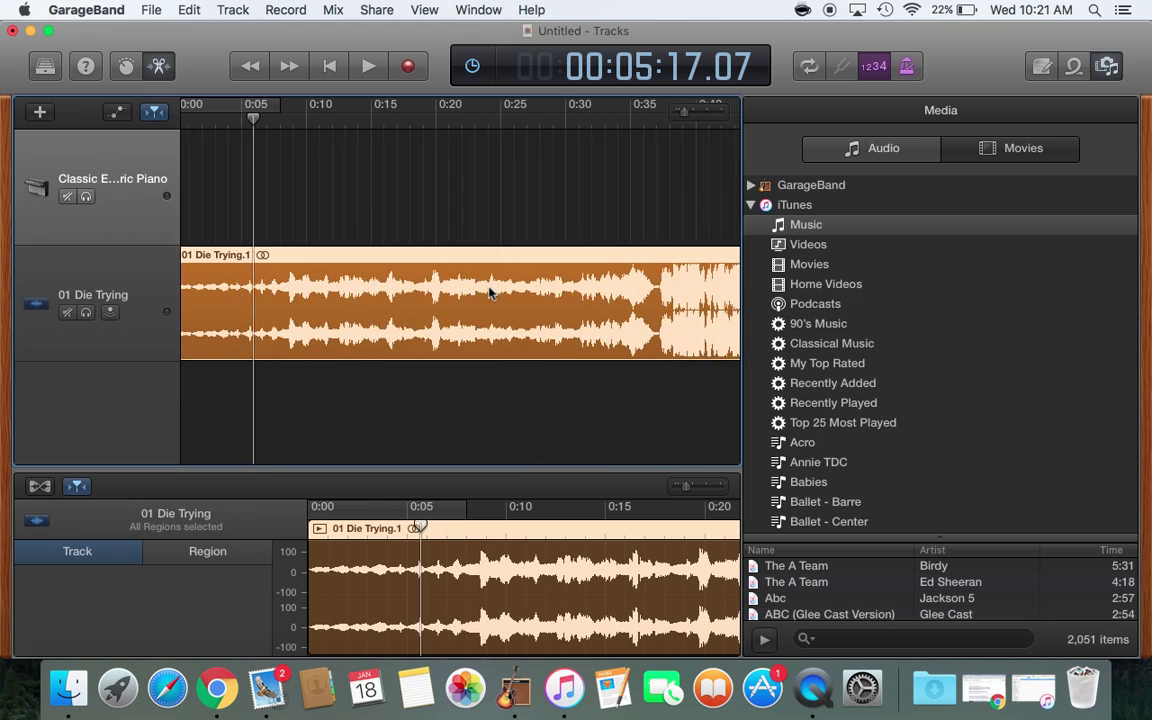
{"action": "scroll", "coordinate": [490, 292], "scroll_direction": "down", "scroll_amount": 3}
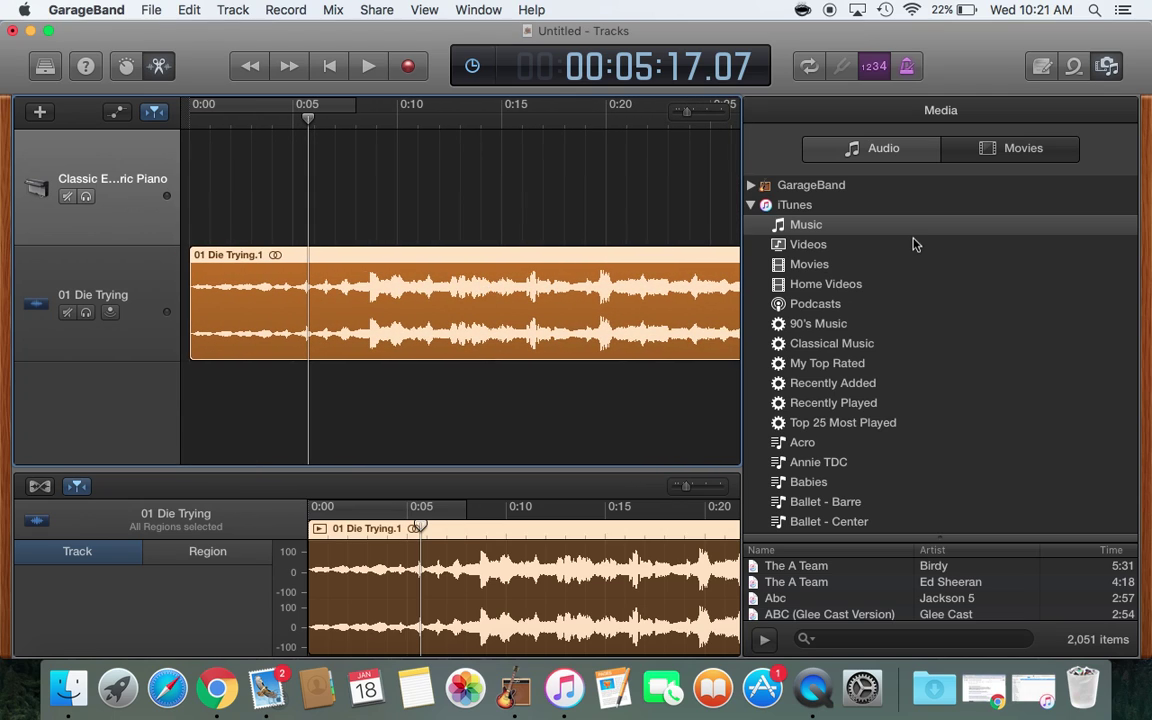
{"action": "key", "text": "Return"}
{"action": "key", "text": "space"}
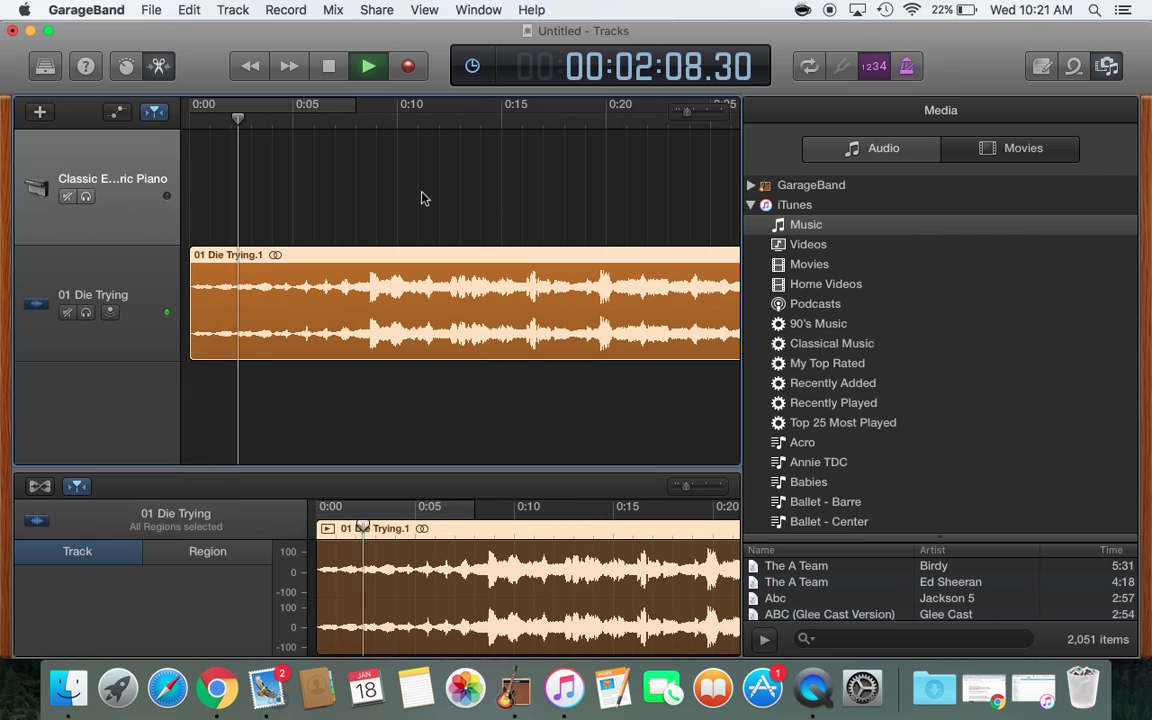
{"action": "key", "text": "space"}
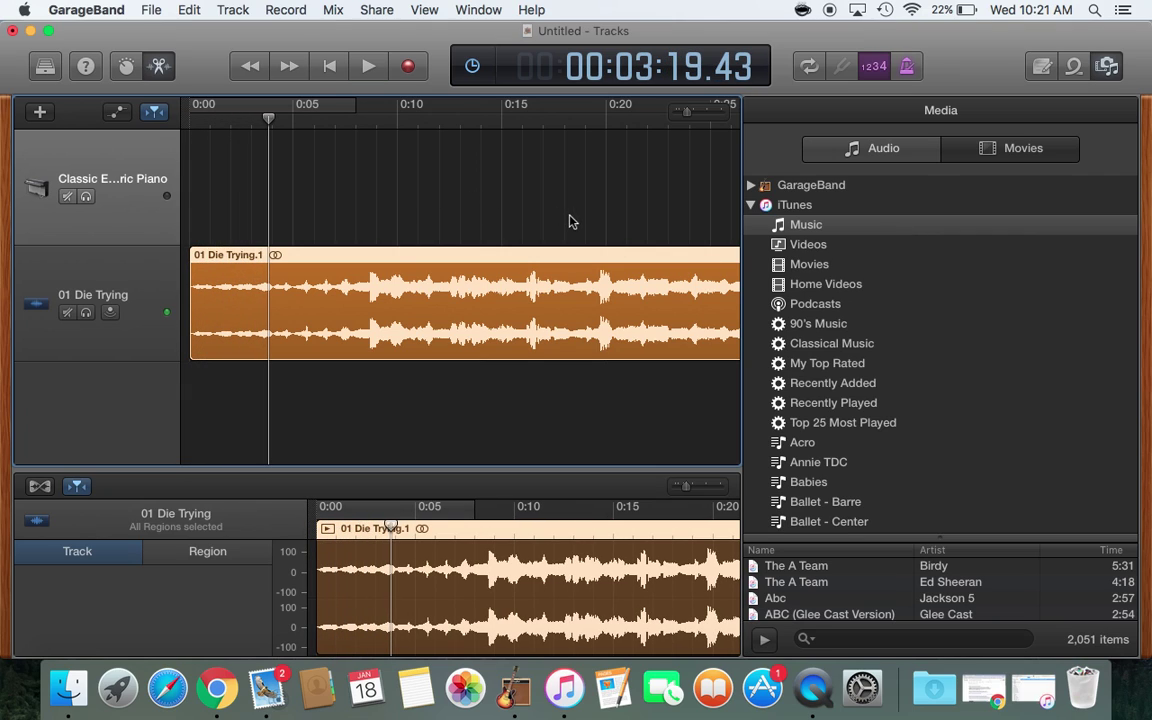
Step: Scroll the timeline to about 2:05 and zoom in for finer detail
{"action": "scroll", "coordinate": [570, 221], "scroll_direction": "right", "scroll_amount": 15}
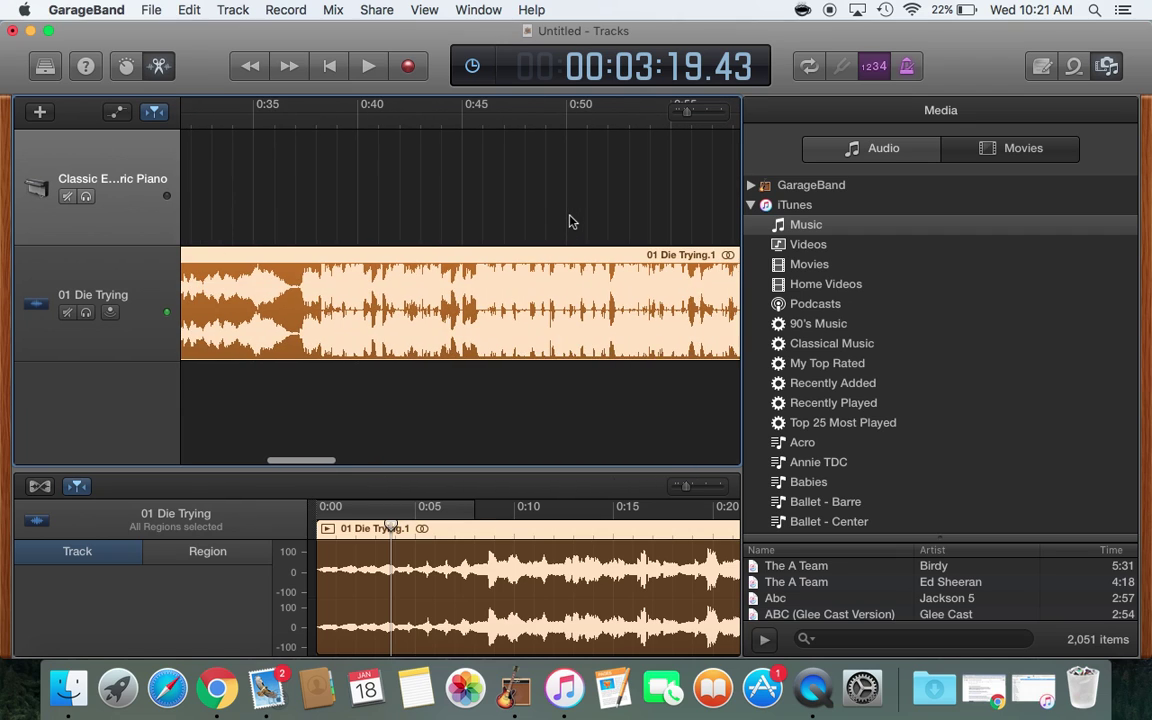
{"action": "scroll", "coordinate": [570, 221], "scroll_direction": "right", "scroll_amount": 15}
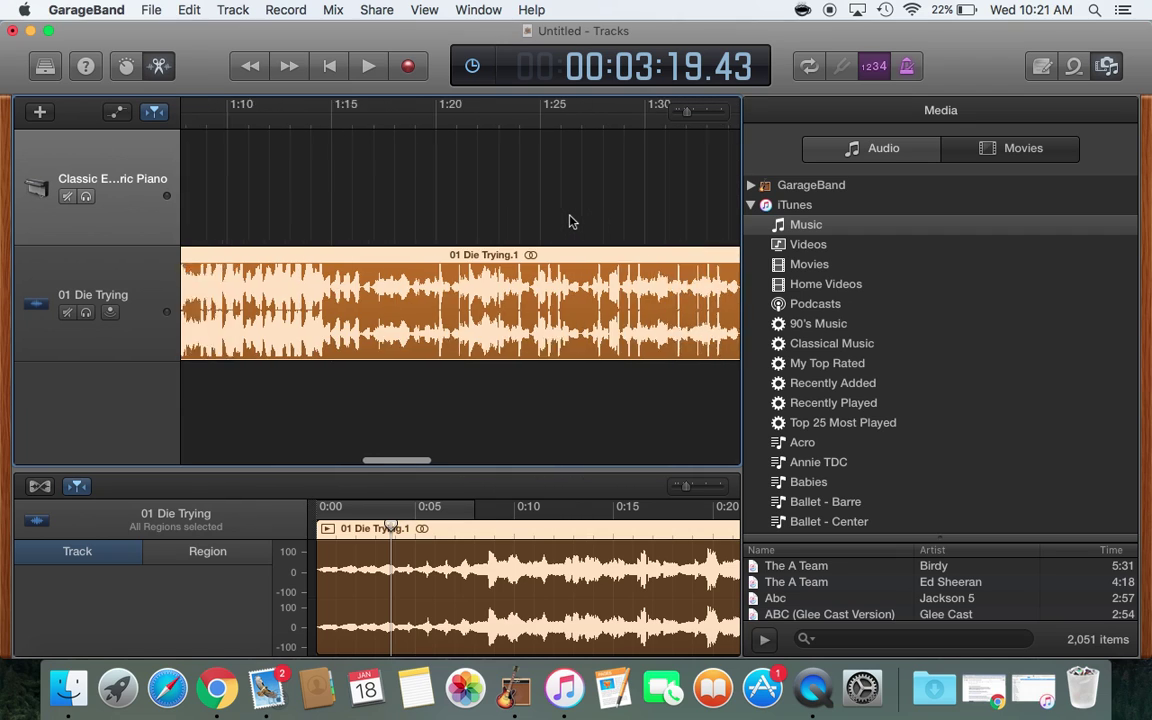
{"action": "scroll", "coordinate": [570, 221], "scroll_direction": "right", "scroll_amount": 15}
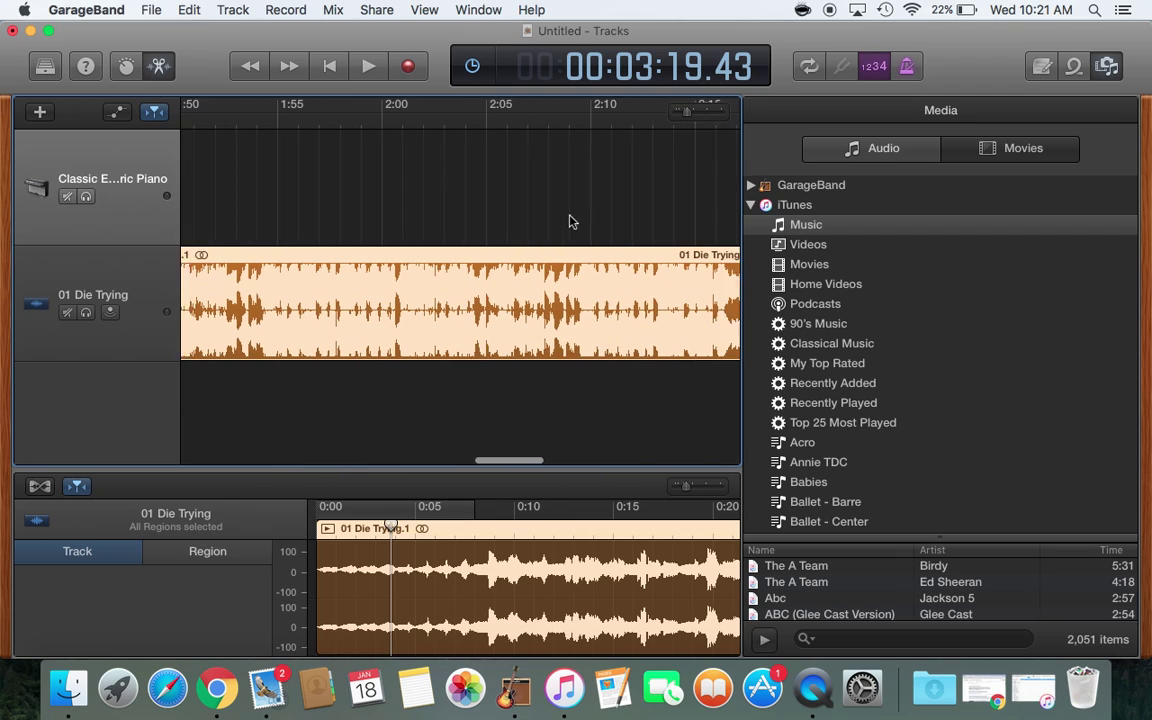
{"action": "scroll", "coordinate": [570, 221], "scroll_direction": "right", "scroll_amount": 10}
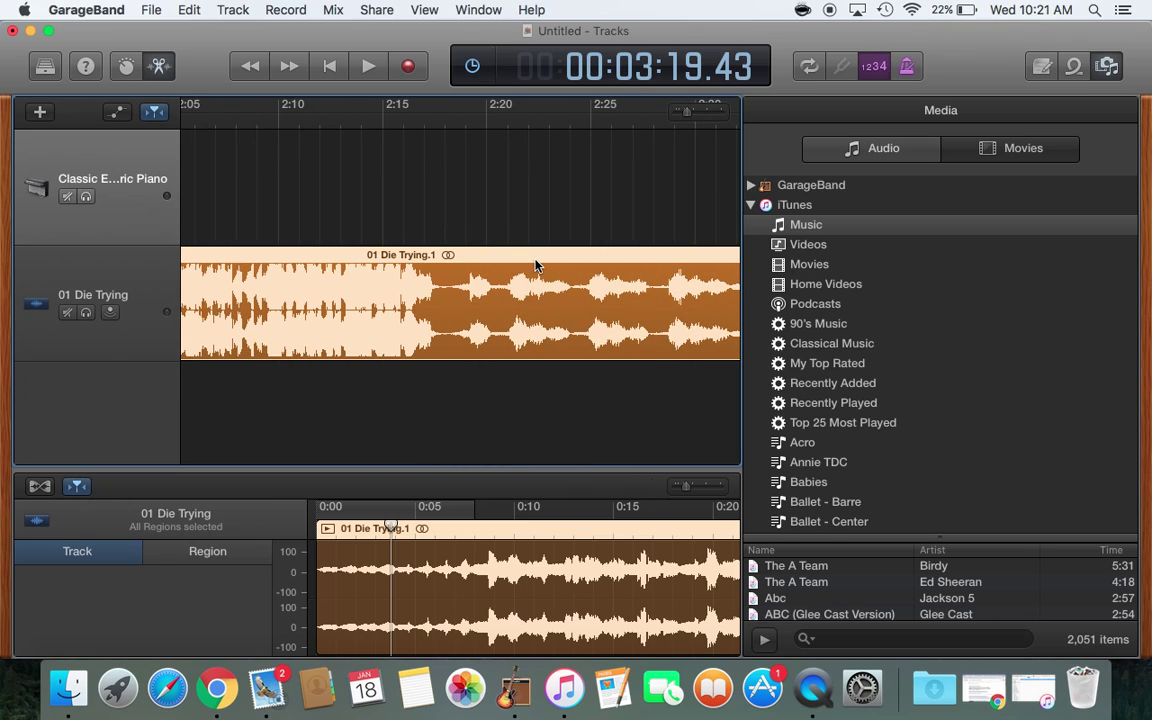
{"action": "scroll", "coordinate": [536, 266], "scroll_direction": "right", "scroll_amount": 1}
{"action": "key", "text": "super+Right"}
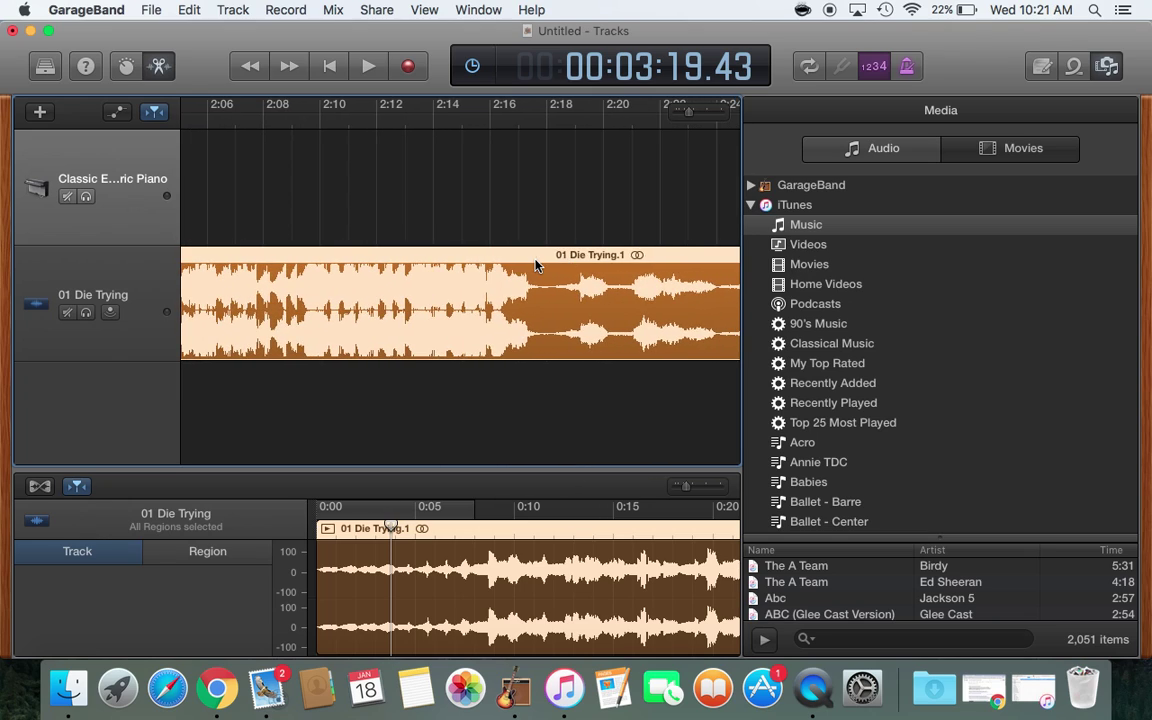
Step: Audition the song from 2:14, then from 2:15, stopping the playhead at 02:20.02
{"action": "left_click", "coordinate": [432, 122]}
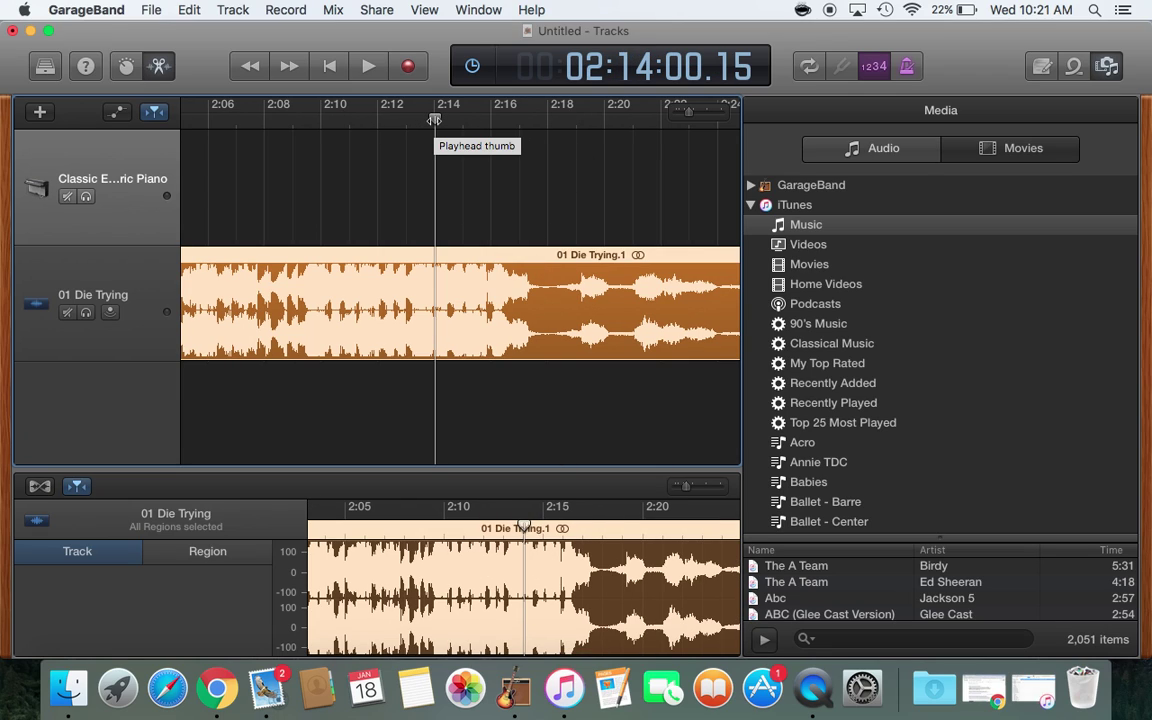
{"action": "key", "text": "space"}
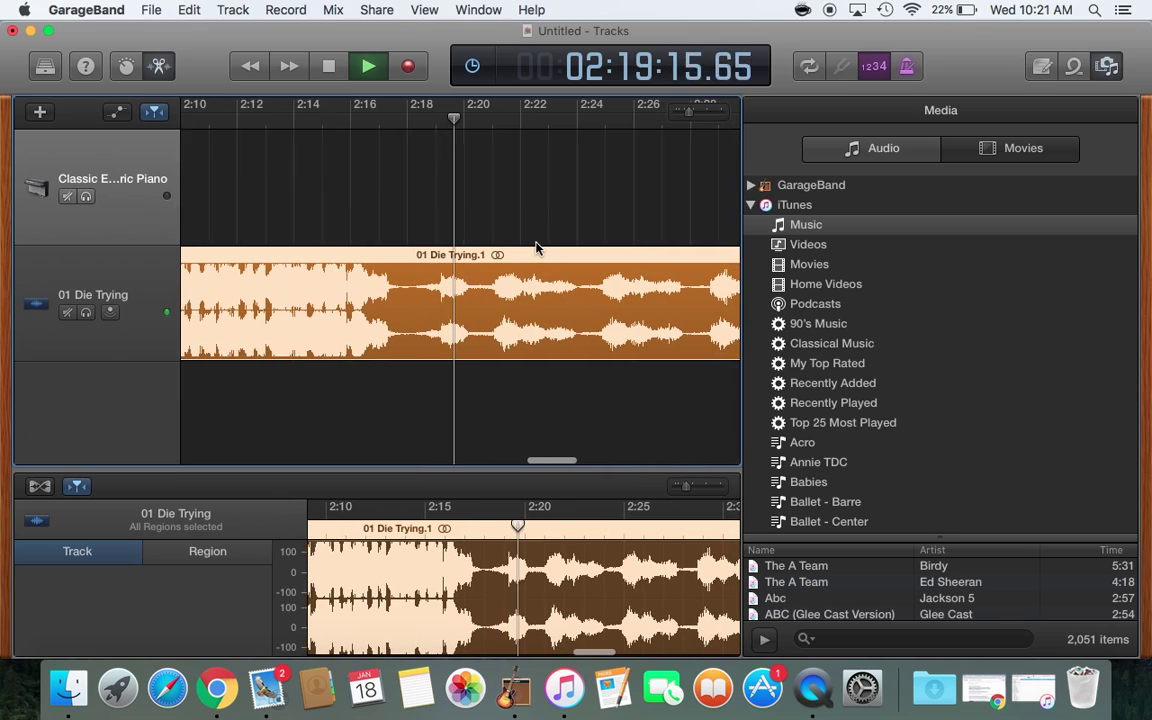
{"action": "key", "text": "space"}
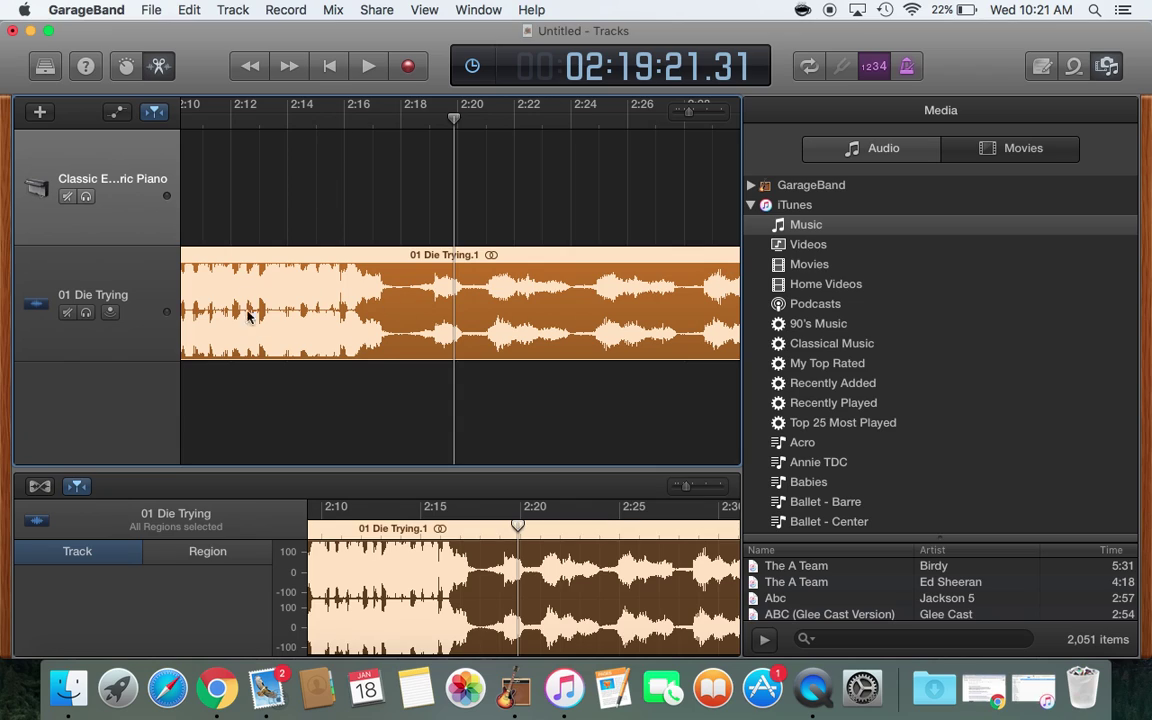
{"action": "left_click", "coordinate": [333, 117]}
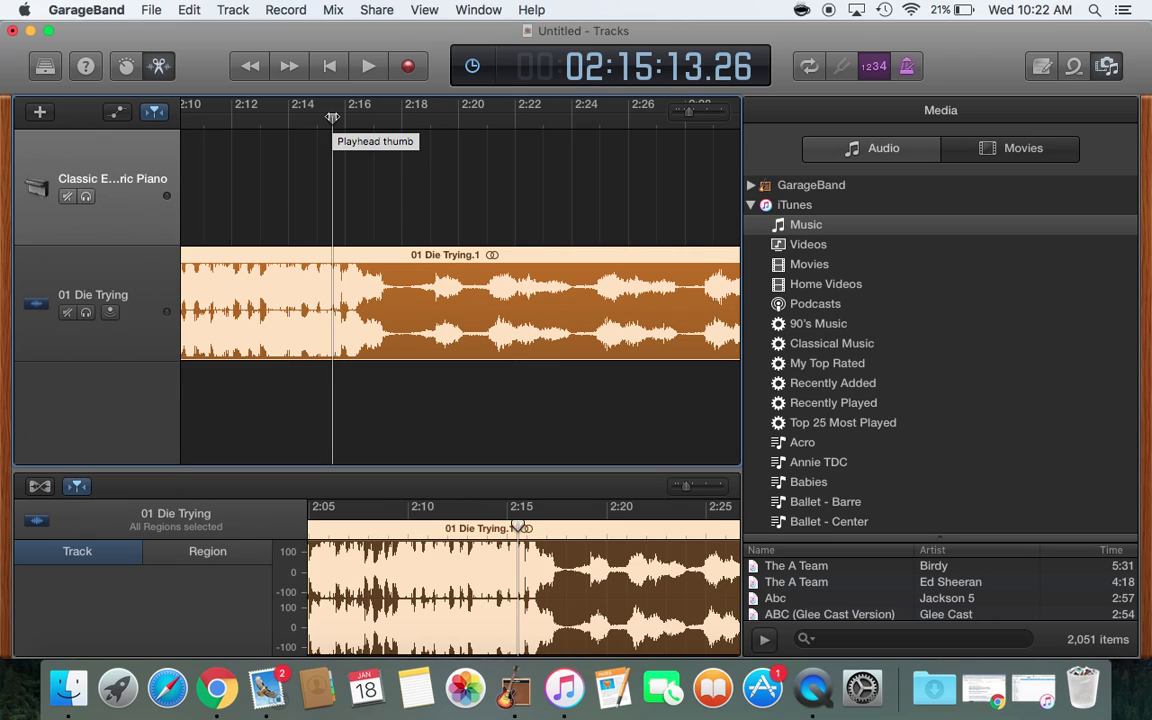
{"action": "key", "text": "space"}
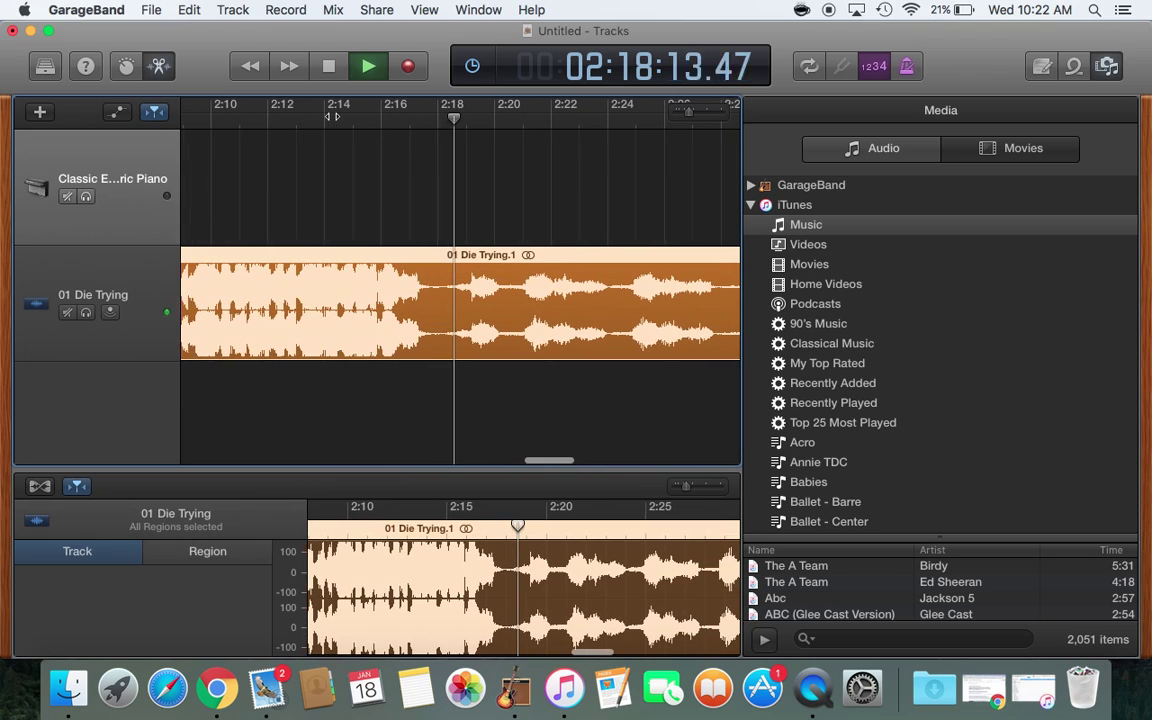
{"action": "key", "text": "space"}
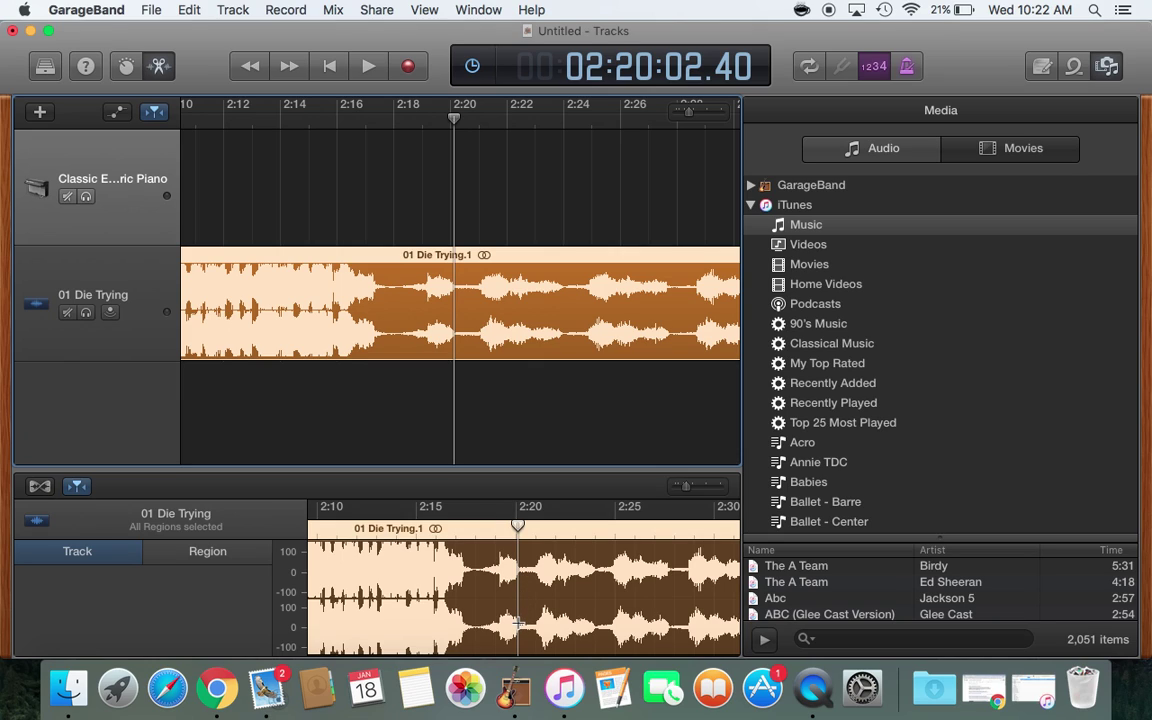
Step: Delete a short stretch of audio just after 2:20 and replay from 2:17 to check the cut
{"action": "left_click_drag", "start_coordinate": [518, 622], "coordinate": [543, 620]}
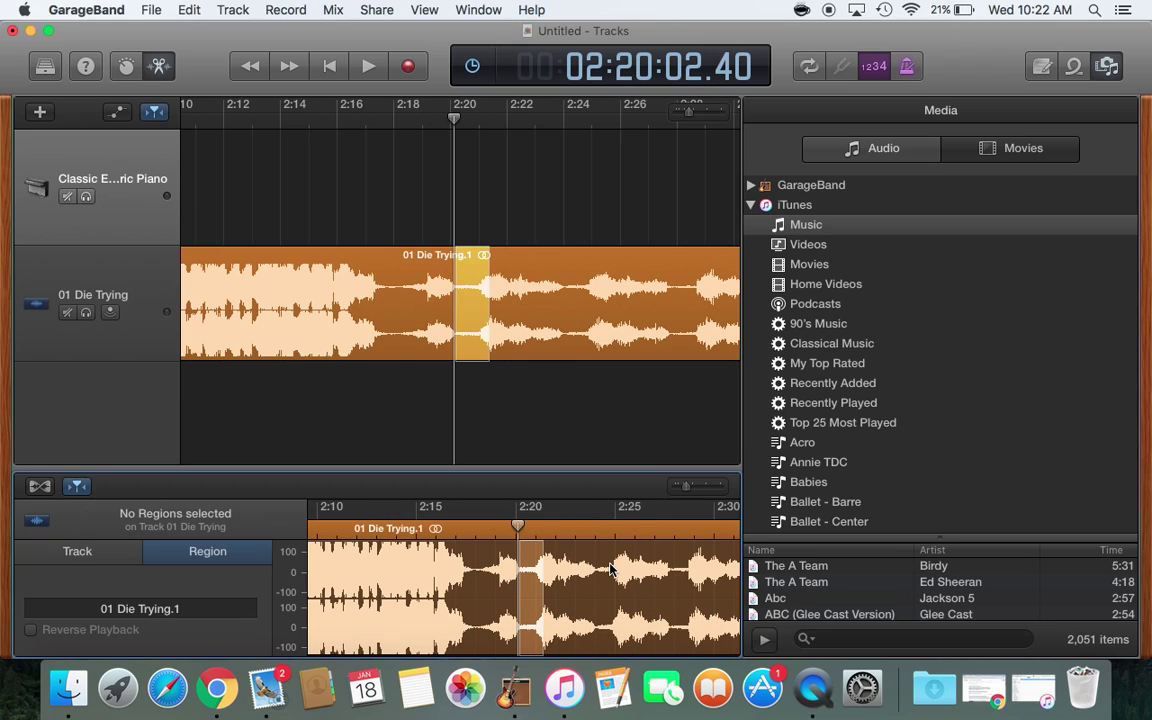
{"action": "key", "text": "Delete"}
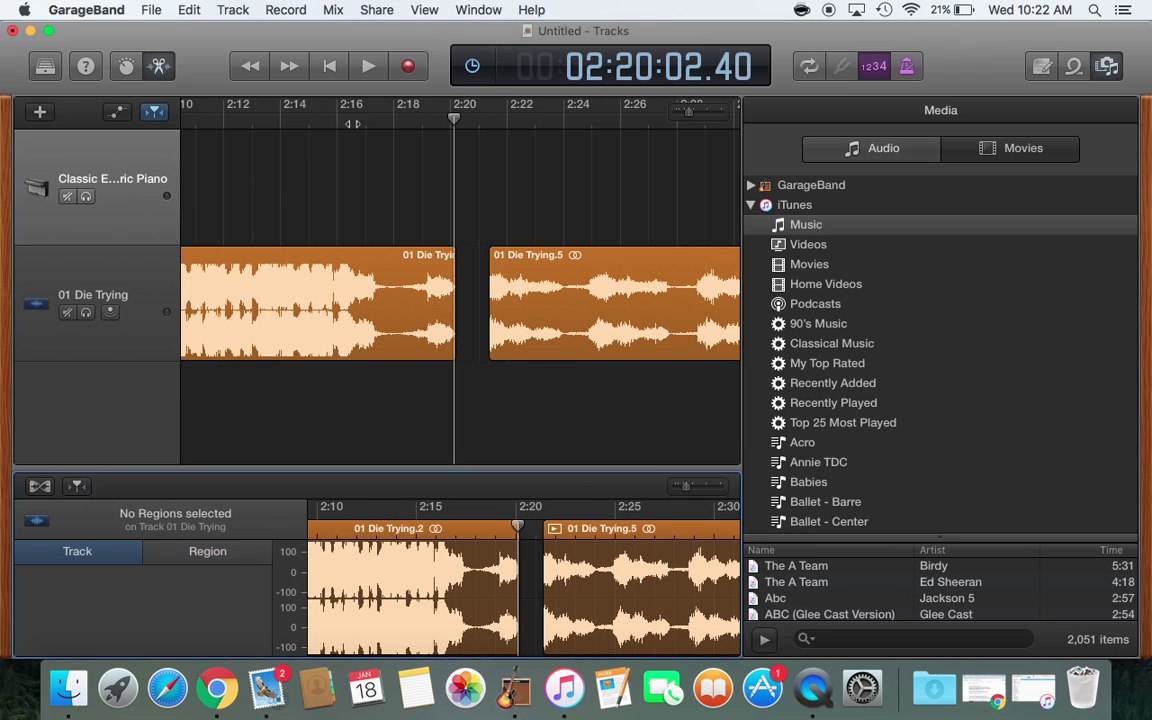
{"action": "left_click", "coordinate": [380, 118]}
{"action": "key", "text": "space"}
{"action": "scroll", "coordinate": [380, 119], "scroll_direction": "left", "scroll_amount": 2}
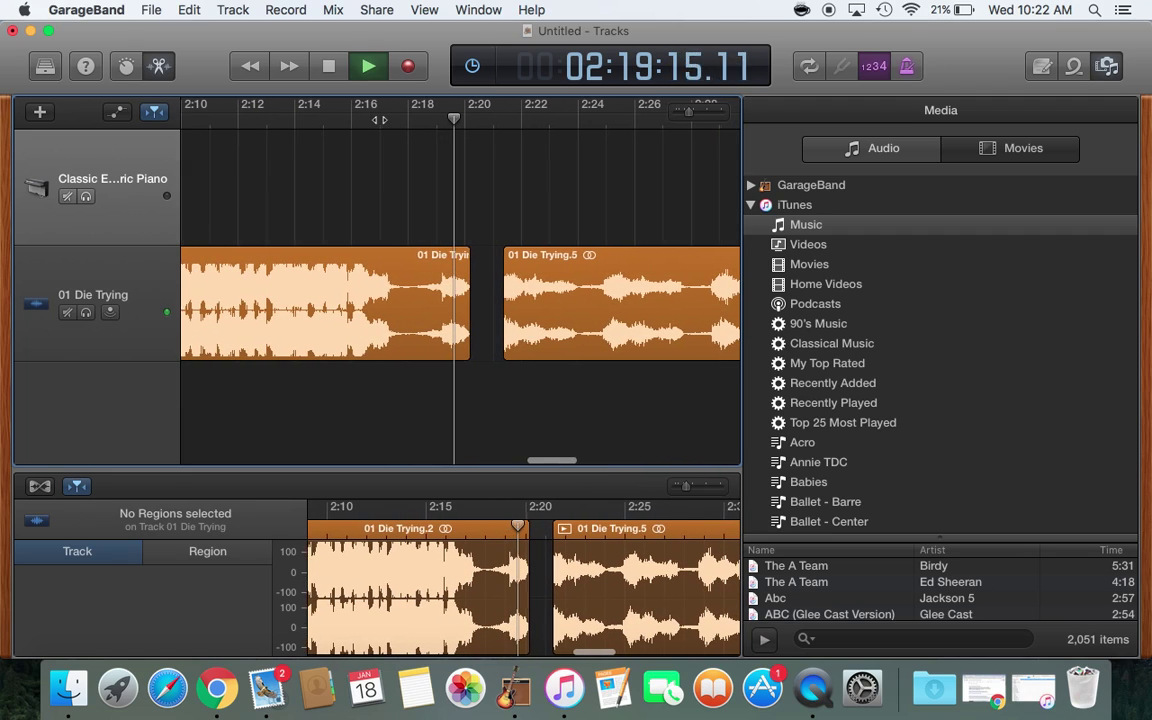
{"action": "key", "text": "space"}
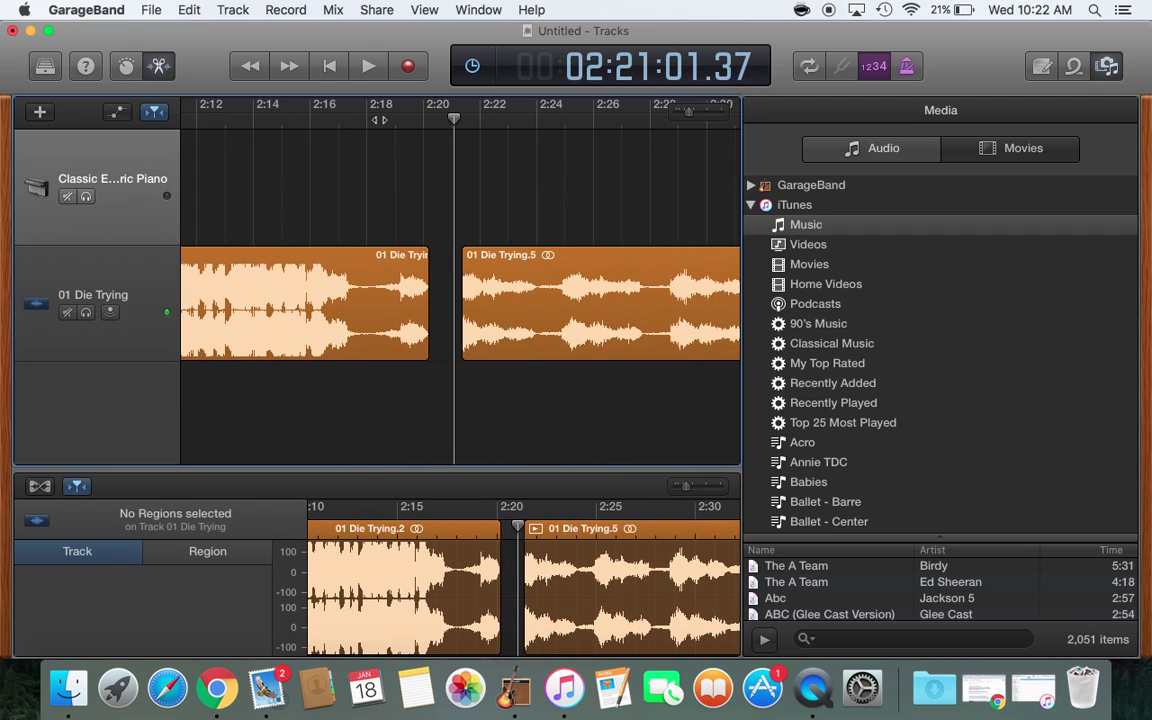
Step: Scroll right and start playback from about 2:44
{"action": "scroll", "coordinate": [671, 330], "scroll_direction": "right", "scroll_amount": 3}
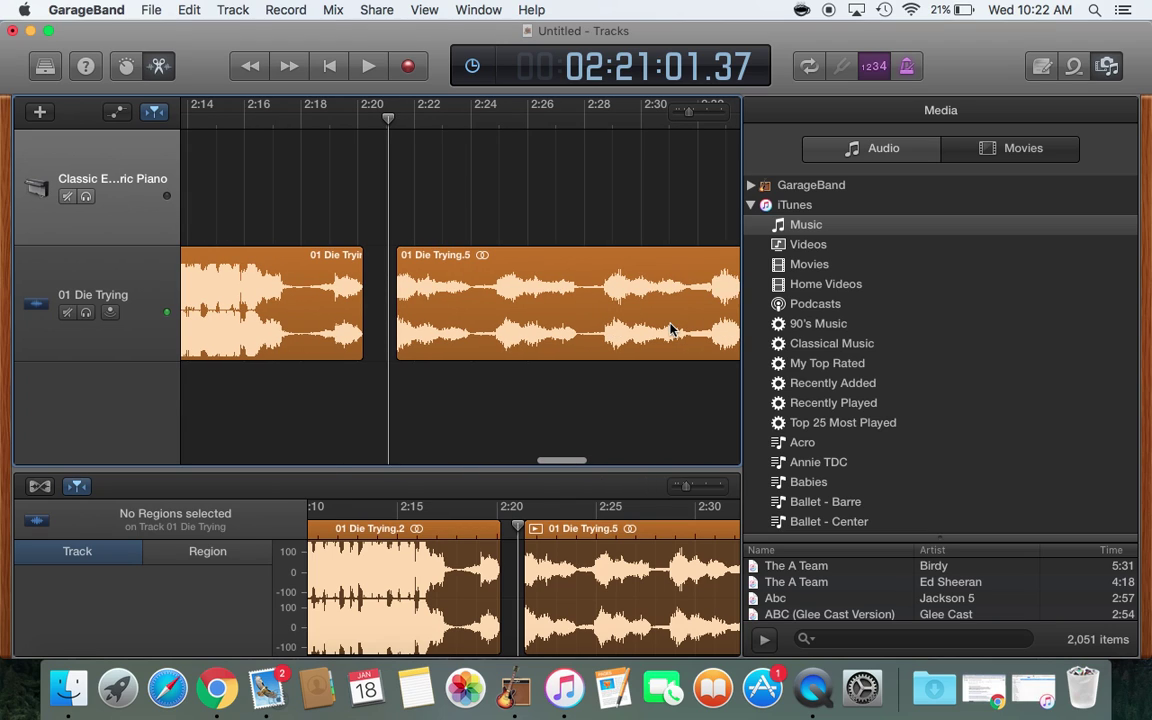
{"action": "scroll", "coordinate": [671, 330], "scroll_direction": "right", "scroll_amount": 5}
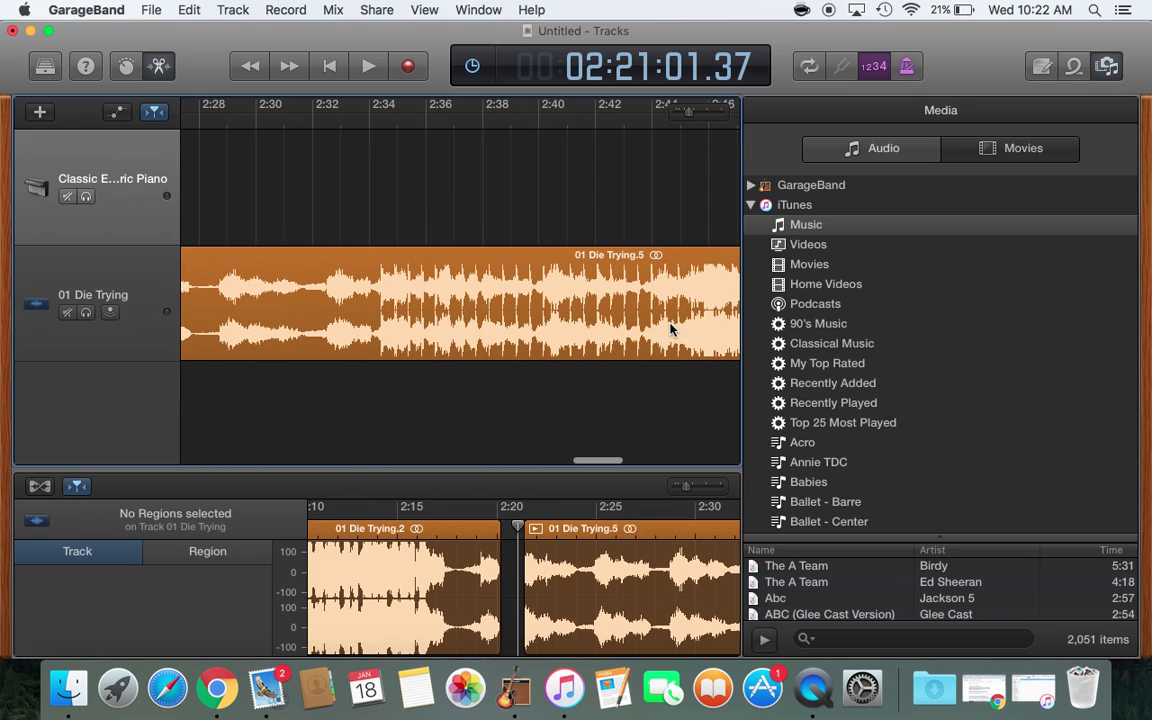
{"action": "scroll", "coordinate": [671, 330], "scroll_direction": "right", "scroll_amount": 3}
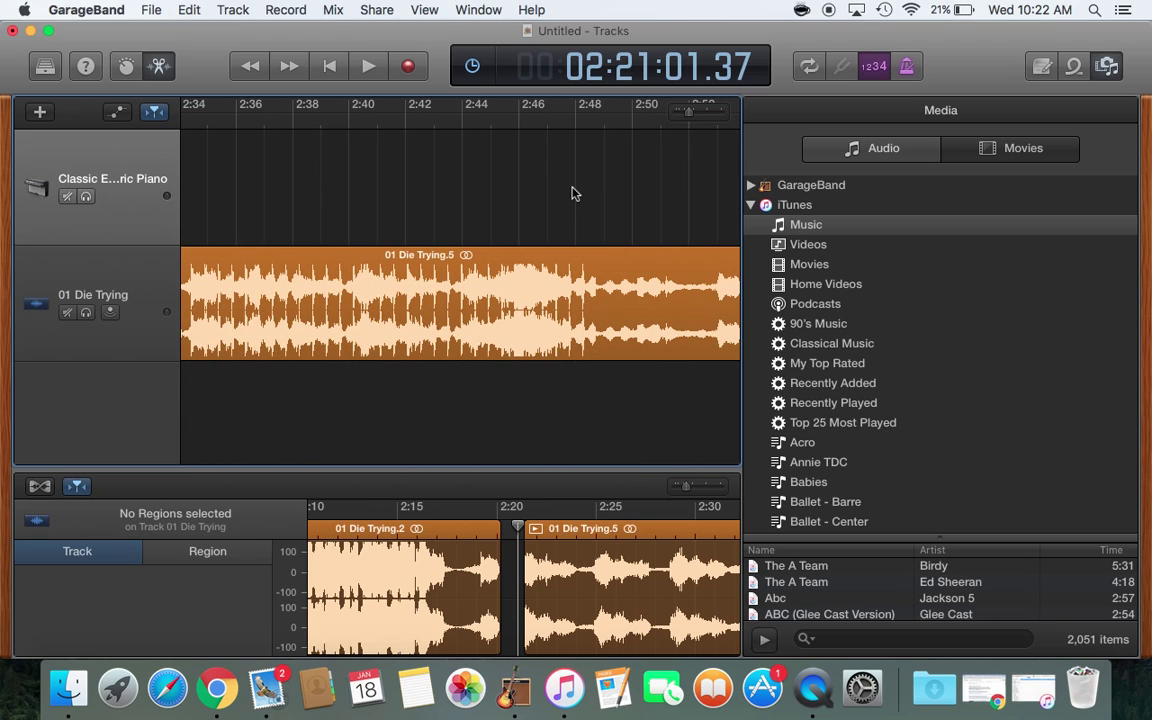
{"action": "left_click", "coordinate": [478, 112]}
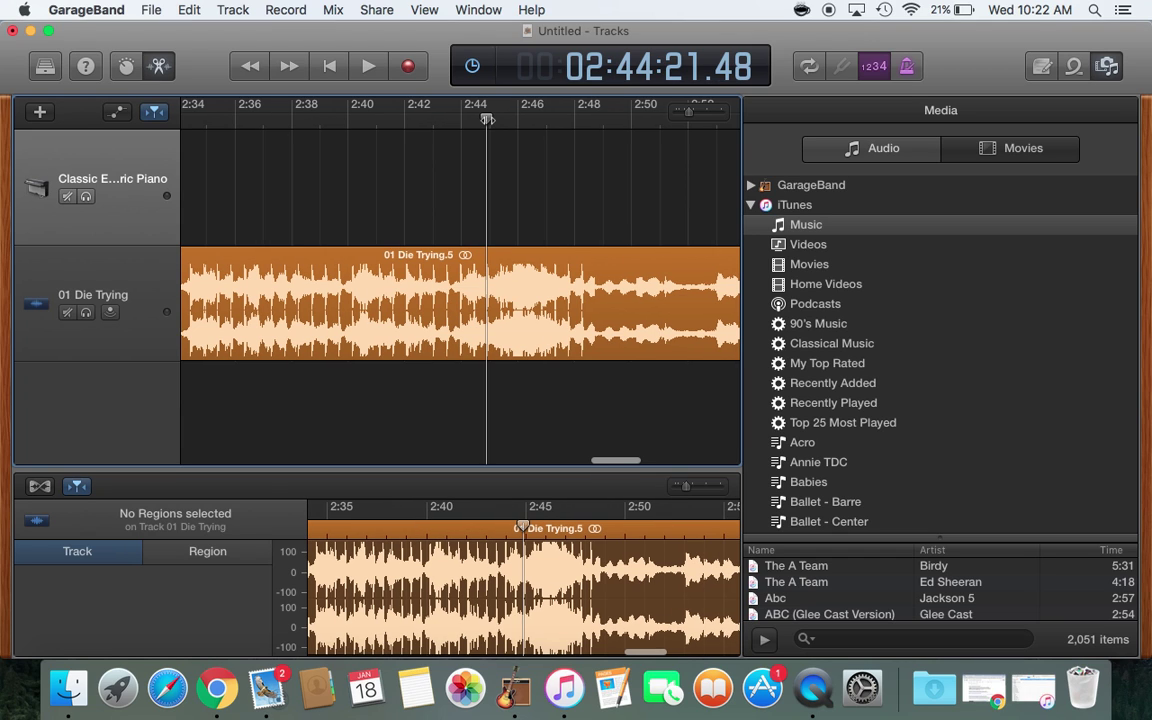
{"action": "key", "text": "space"}
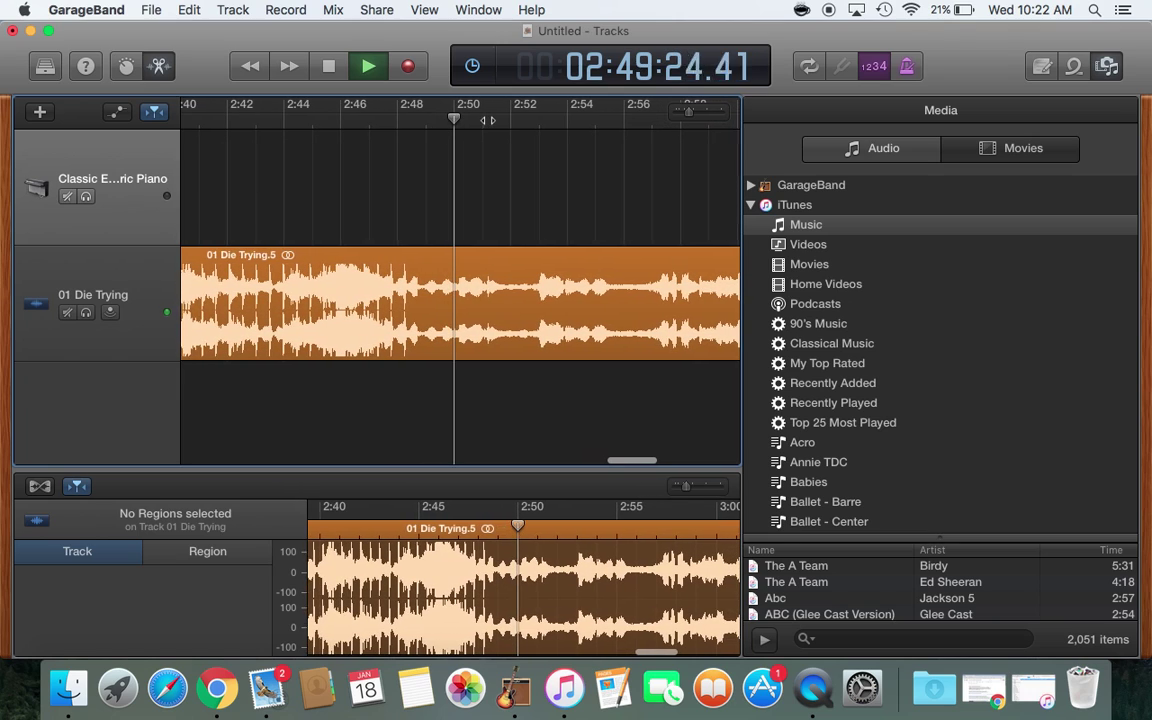
Step: Audition the passage from 2:44, stopping at about 2:47
{"action": "key", "text": "space"}
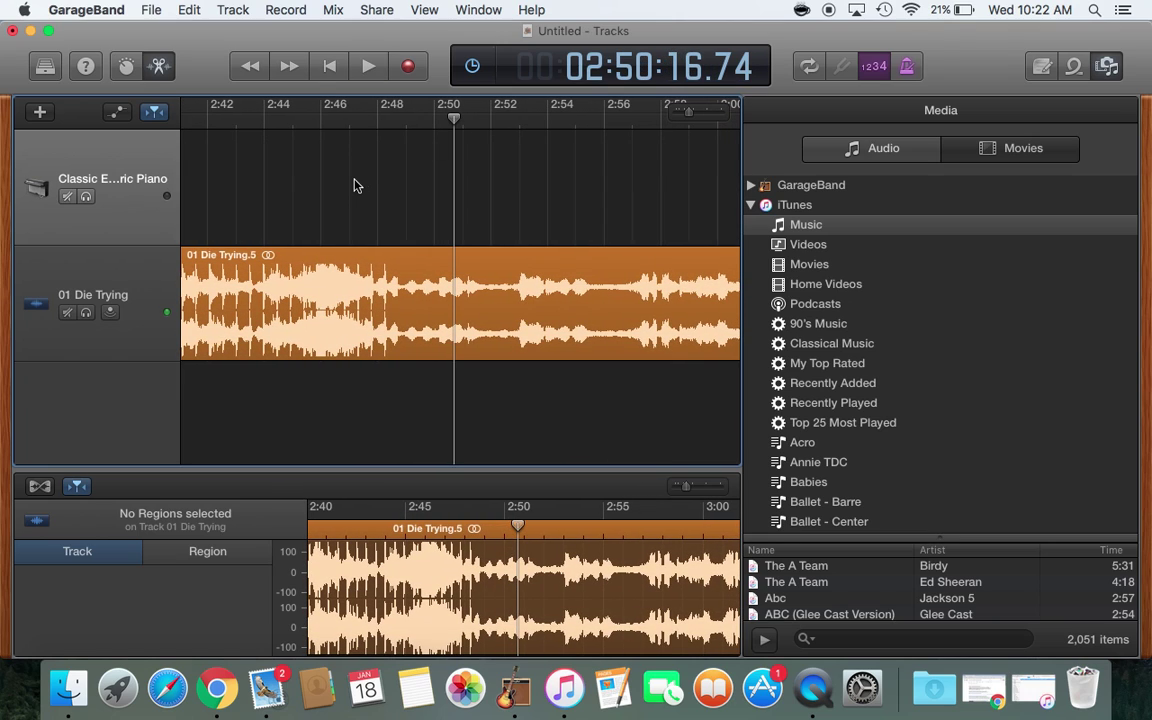
{"action": "left_click", "coordinate": [325, 121]}
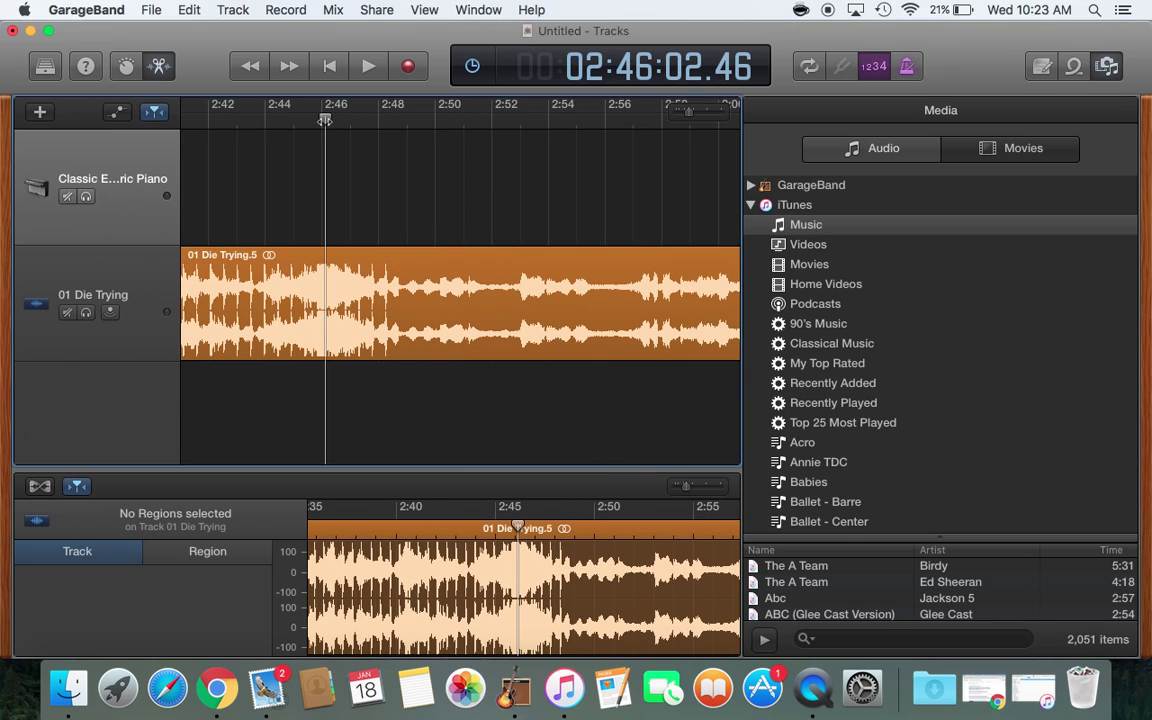
{"action": "left_click", "coordinate": [279, 119]}
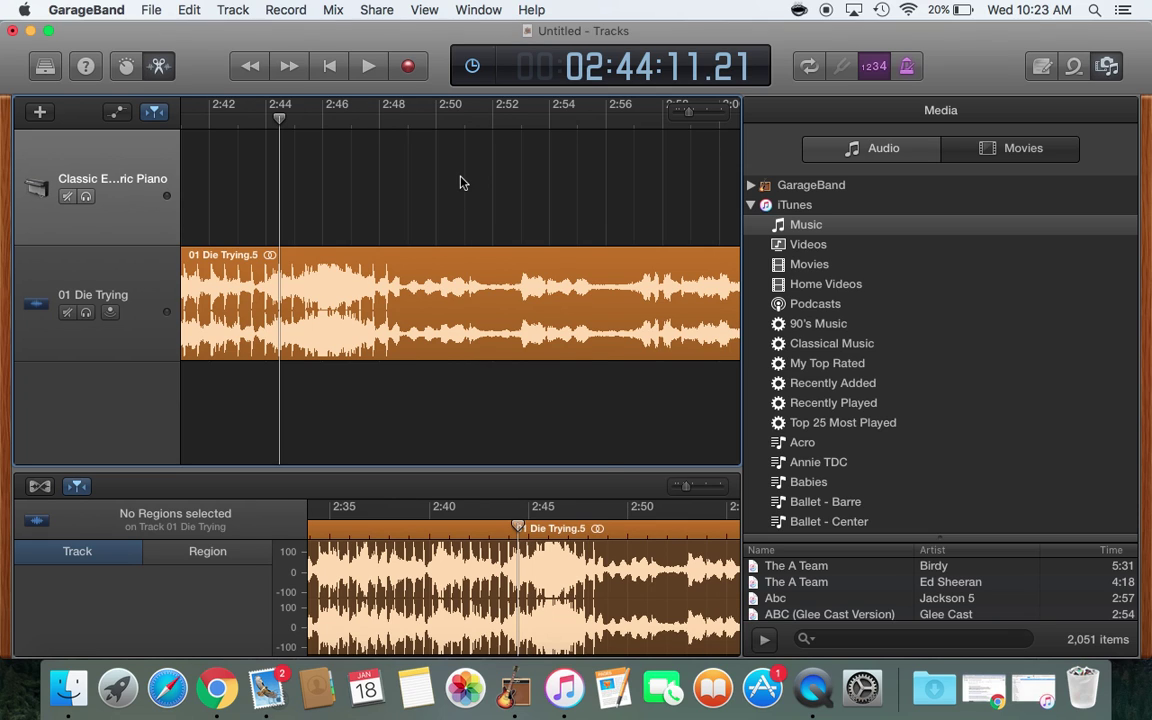
{"action": "key", "text": "space"}
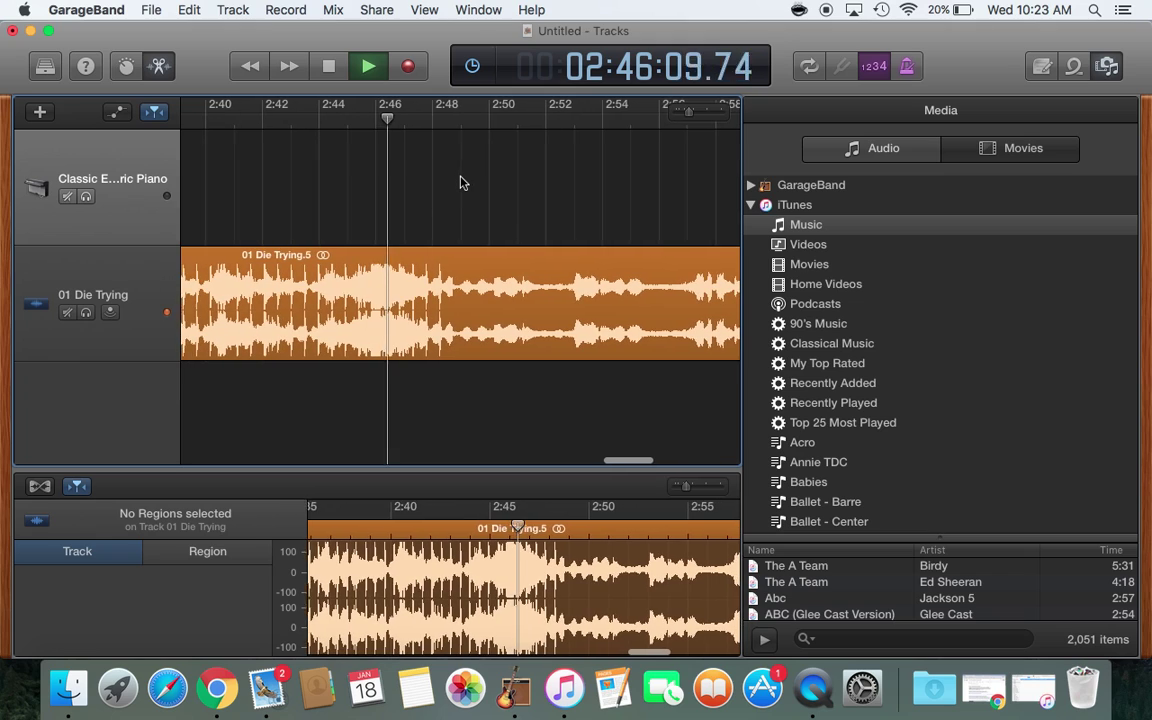
{"action": "key", "text": "space"}
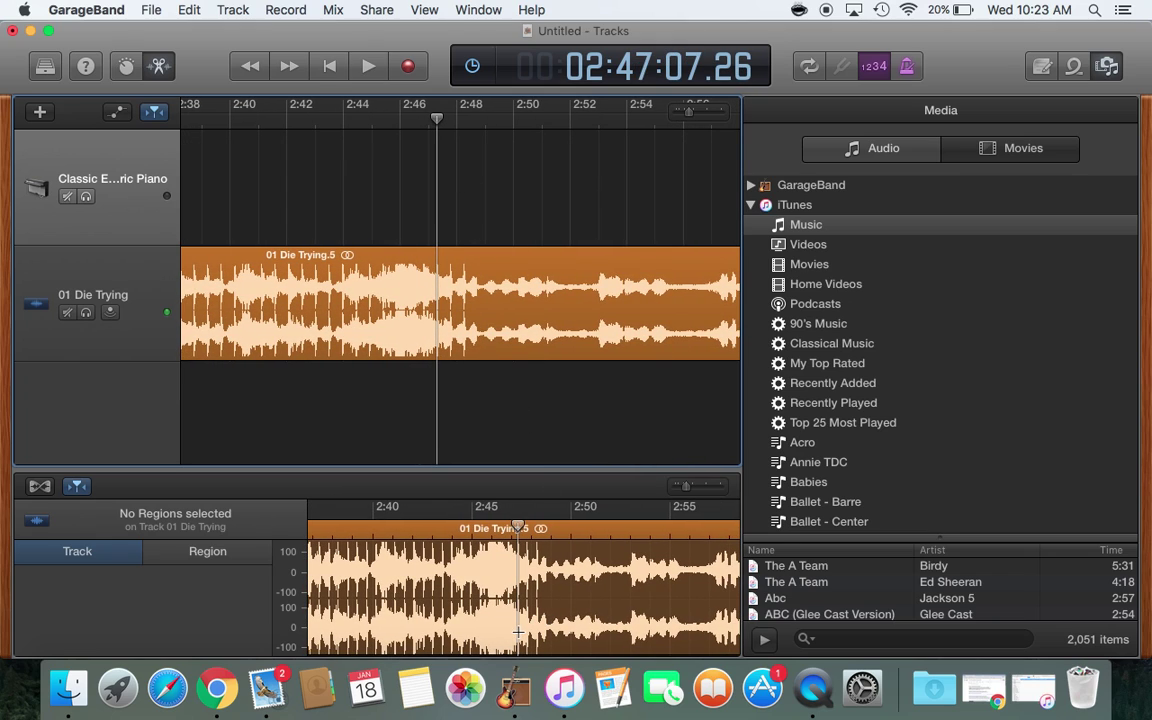
Step: Delete the stretch ending at 2:47, then delete the 01 Die Trying.6 region
{"action": "left_click_drag", "start_coordinate": [518, 630], "coordinate": [498, 628]}
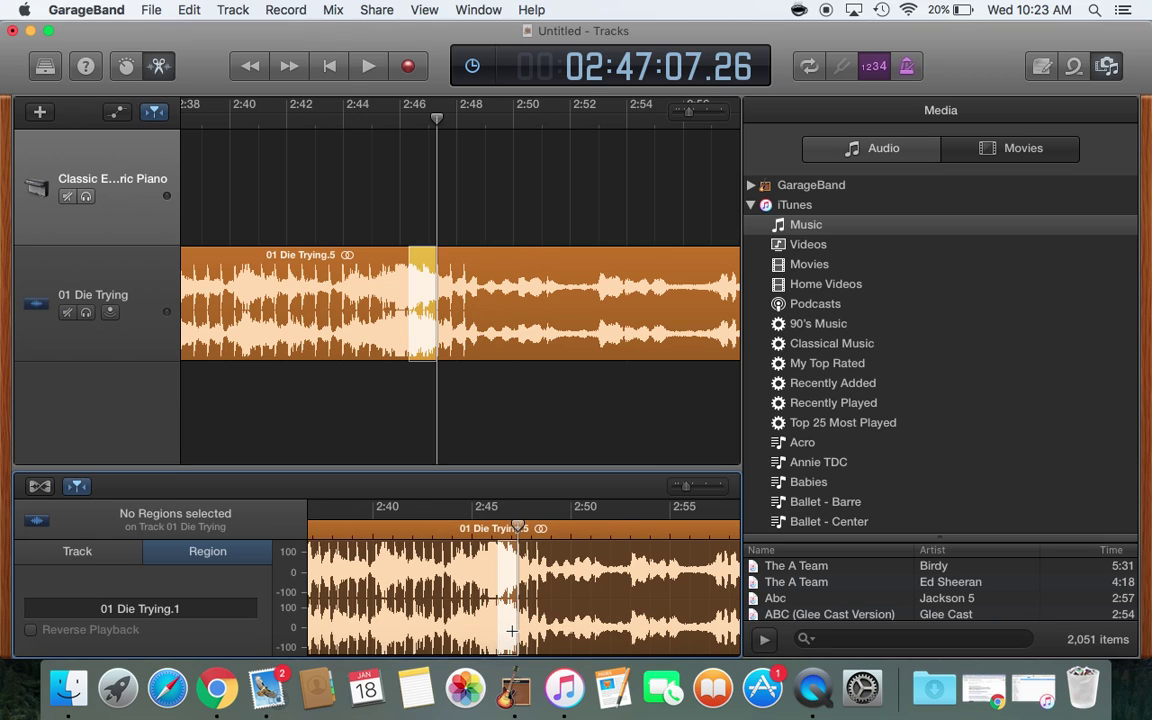
{"action": "key", "text": "Delete"}
{"action": "scroll", "coordinate": [335, 275], "scroll_direction": "left", "scroll_amount": 5}
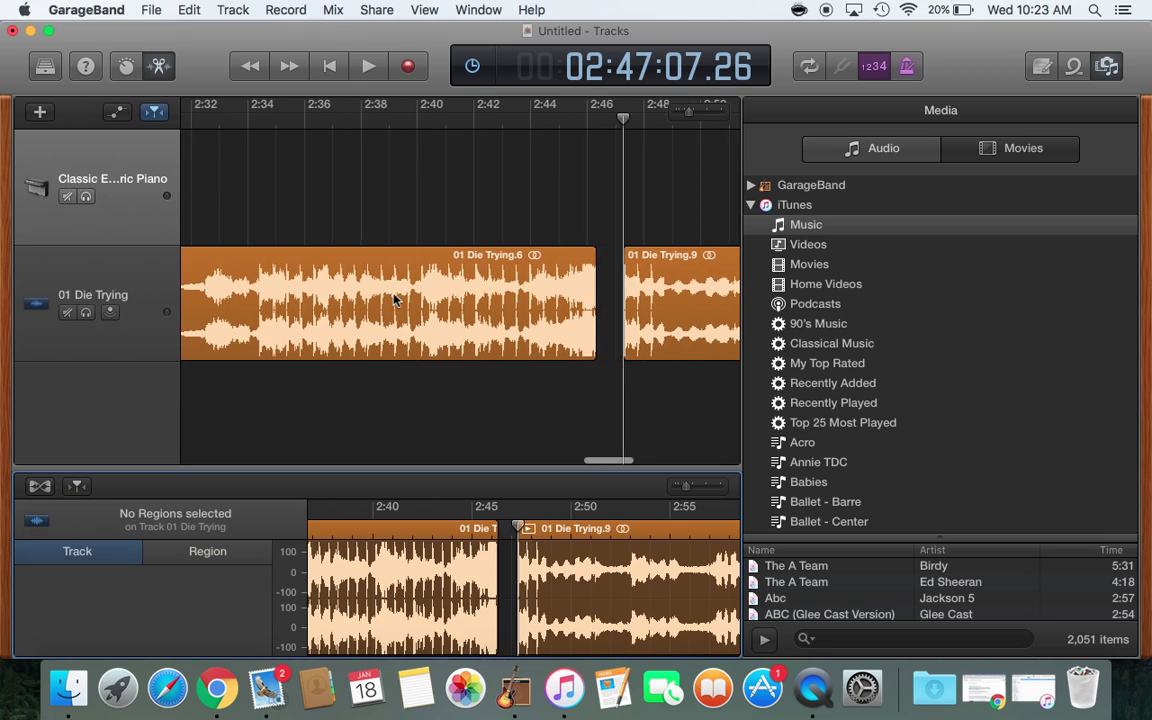
{"action": "left_click", "coordinate": [335, 275]}
{"action": "scroll", "coordinate": [408, 268], "scroll_direction": "left", "scroll_amount": 3}
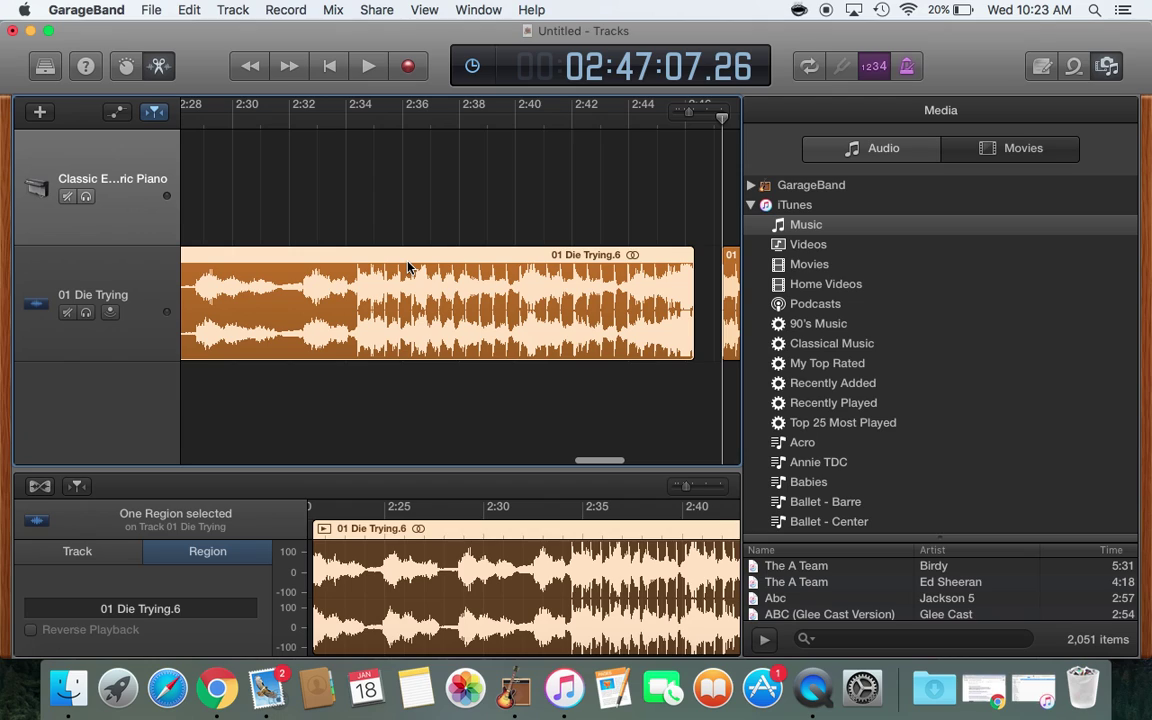
{"action": "key", "text": "Delete"}
{"action": "scroll", "coordinate": [509, 268], "scroll_direction": "left", "scroll_amount": 6}
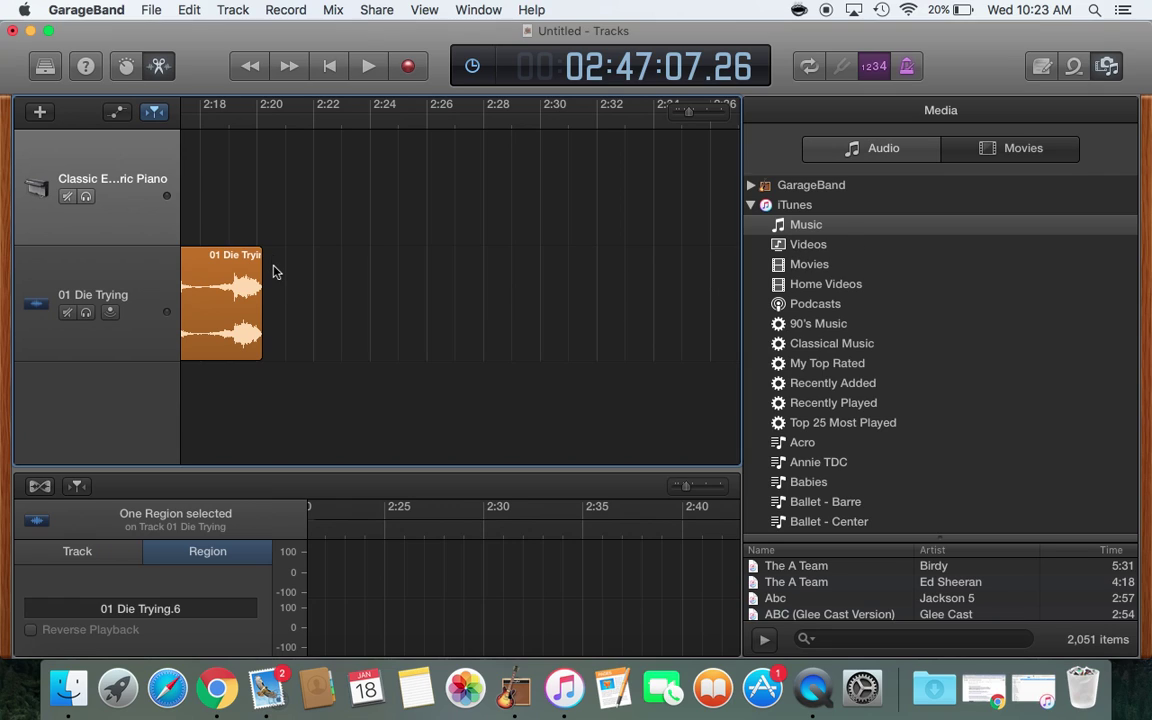
Step: Remove the extra Classic Electric Piano track that was duplicated by mistake
{"action": "left_click", "coordinate": [235, 11]}
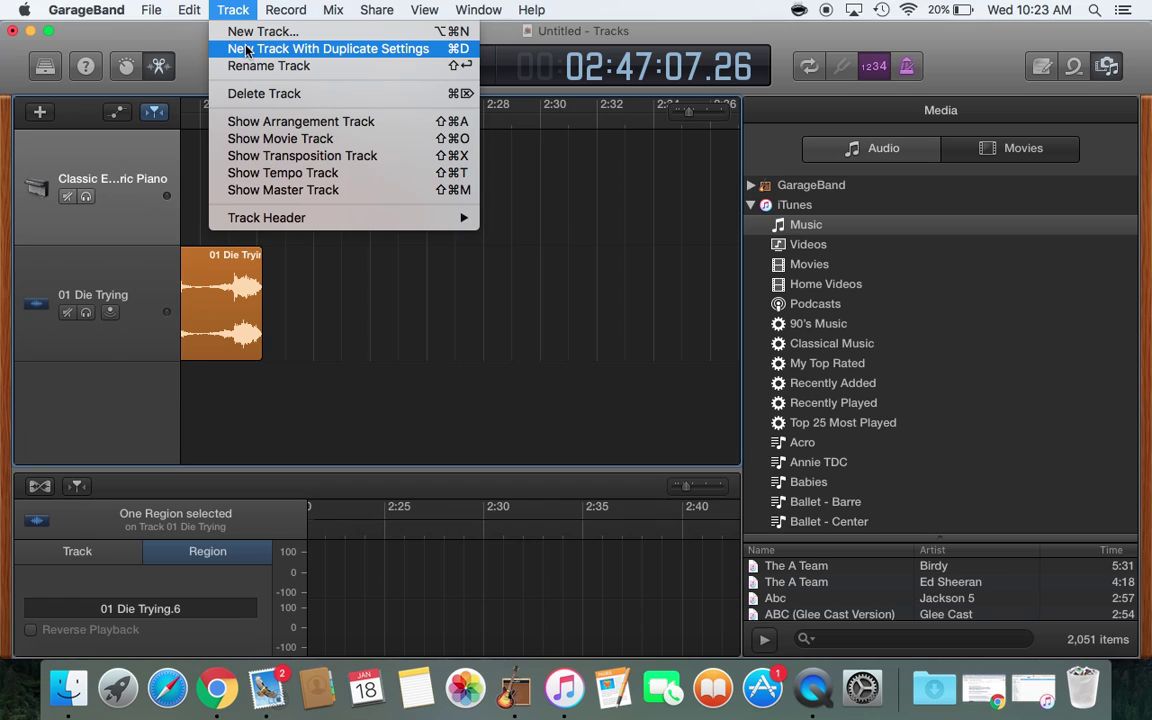
{"action": "left_click", "coordinate": [247, 50]}
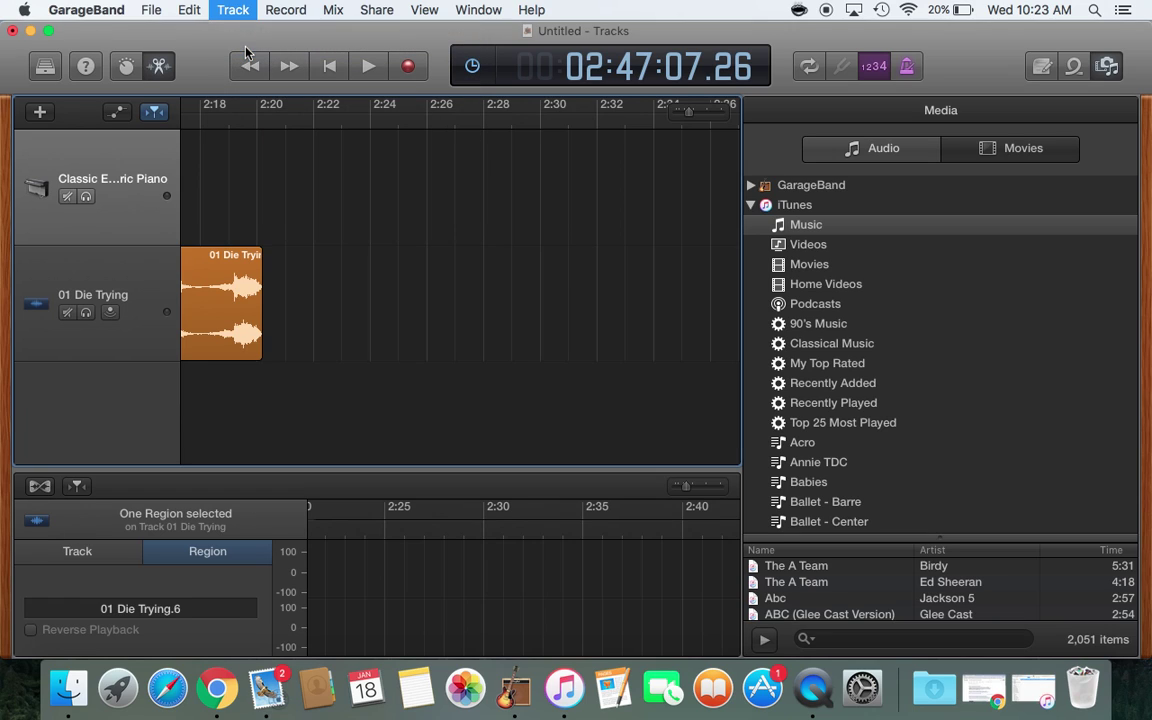
{"action": "scroll", "coordinate": [335, 266], "scroll_direction": "left", "scroll_amount": 3}
{"action": "scroll", "coordinate": [352, 267], "scroll_direction": "left", "scroll_amount": 2}
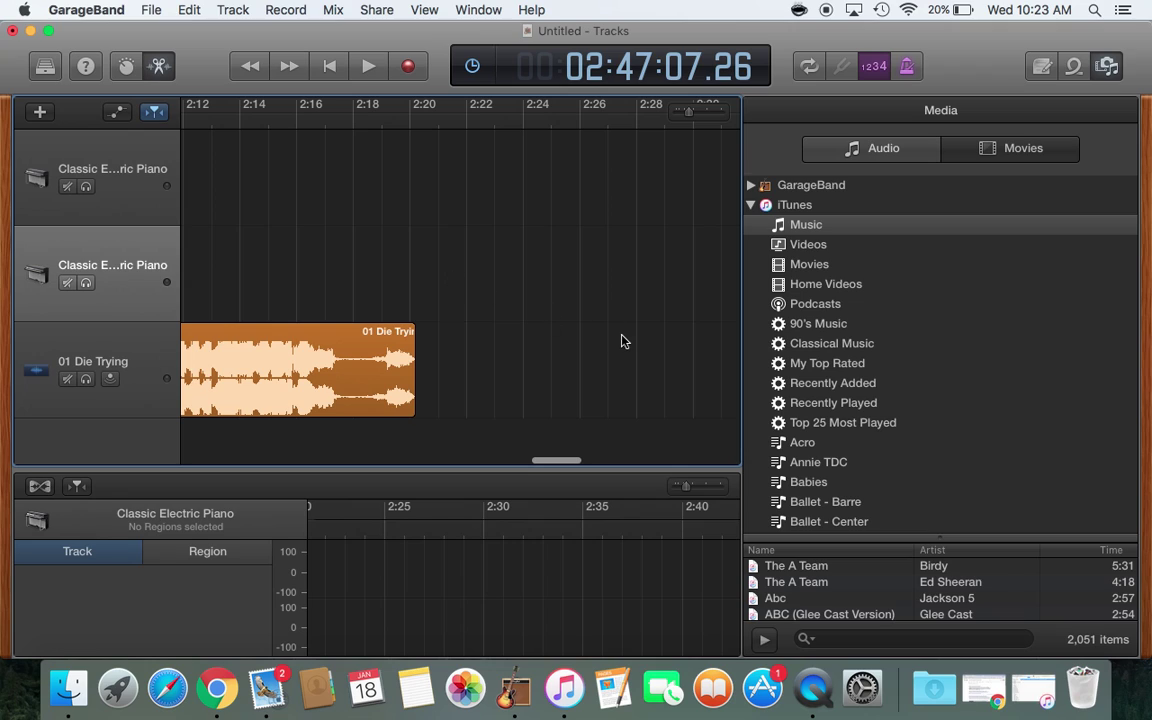
{"action": "scroll", "coordinate": [621, 341], "scroll_direction": "right", "scroll_amount": 5}
{"action": "scroll", "coordinate": [621, 341], "scroll_direction": "left", "scroll_amount": 3}
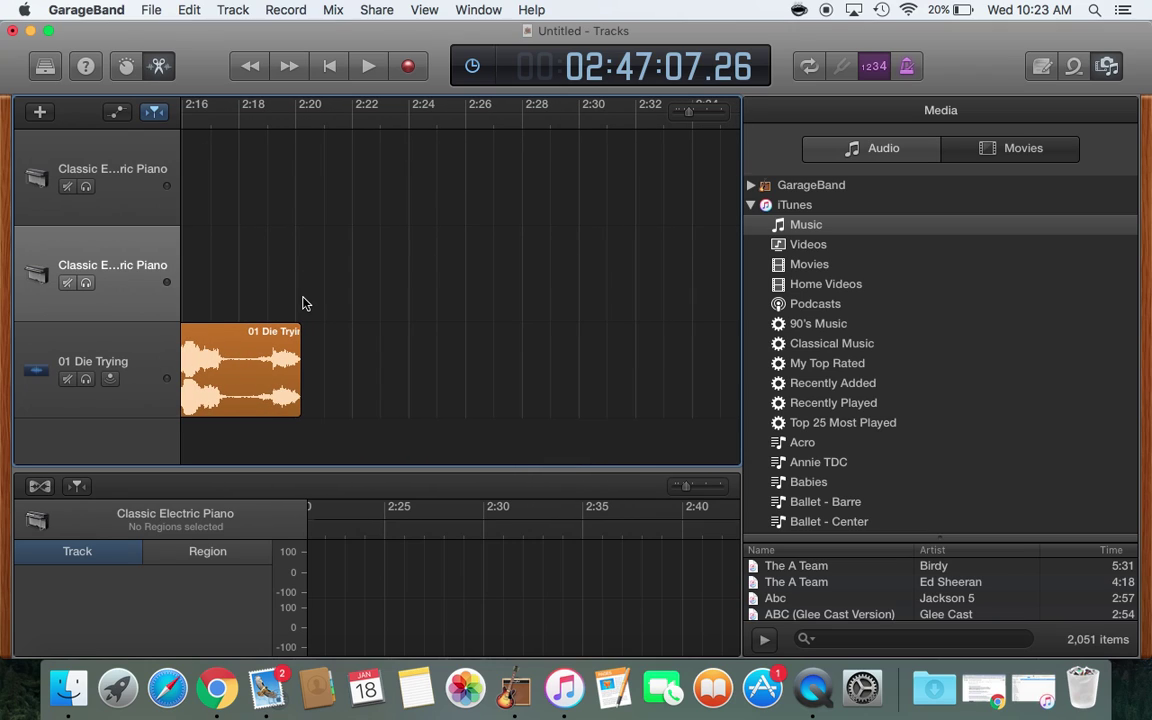
{"action": "key", "text": "super+BackSpace"}
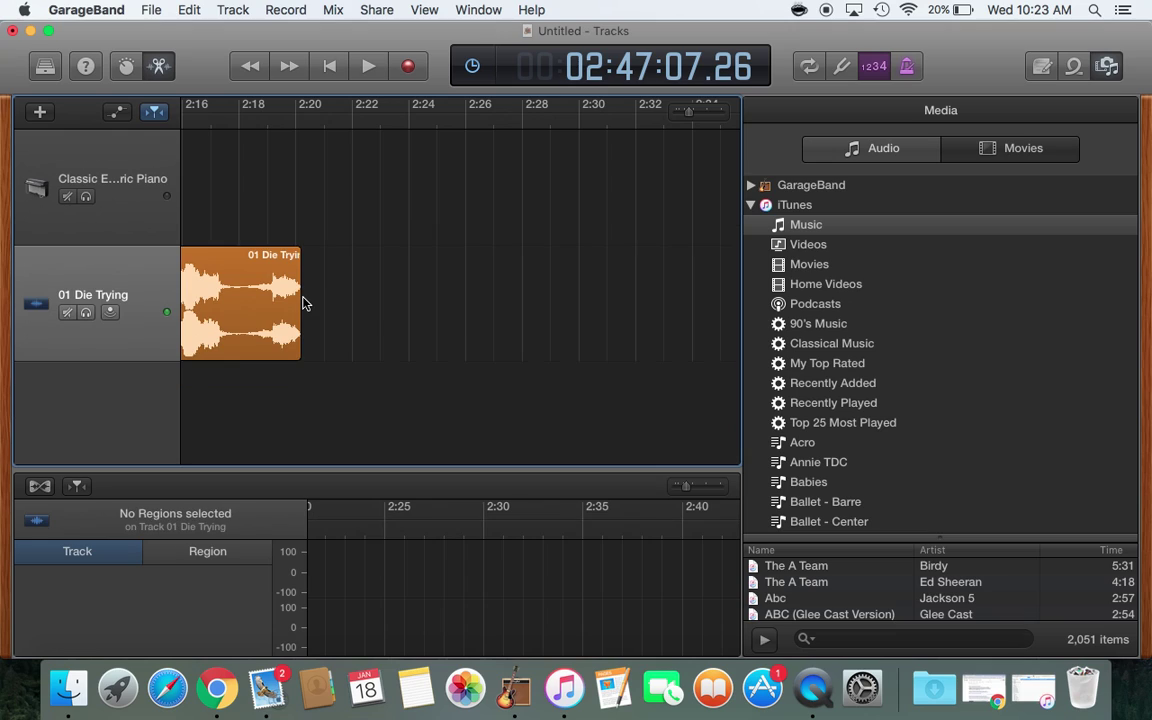
Step: Add a new empty audio track, Audio 2, below 01 Die Trying
{"action": "left_click", "coordinate": [234, 11]}
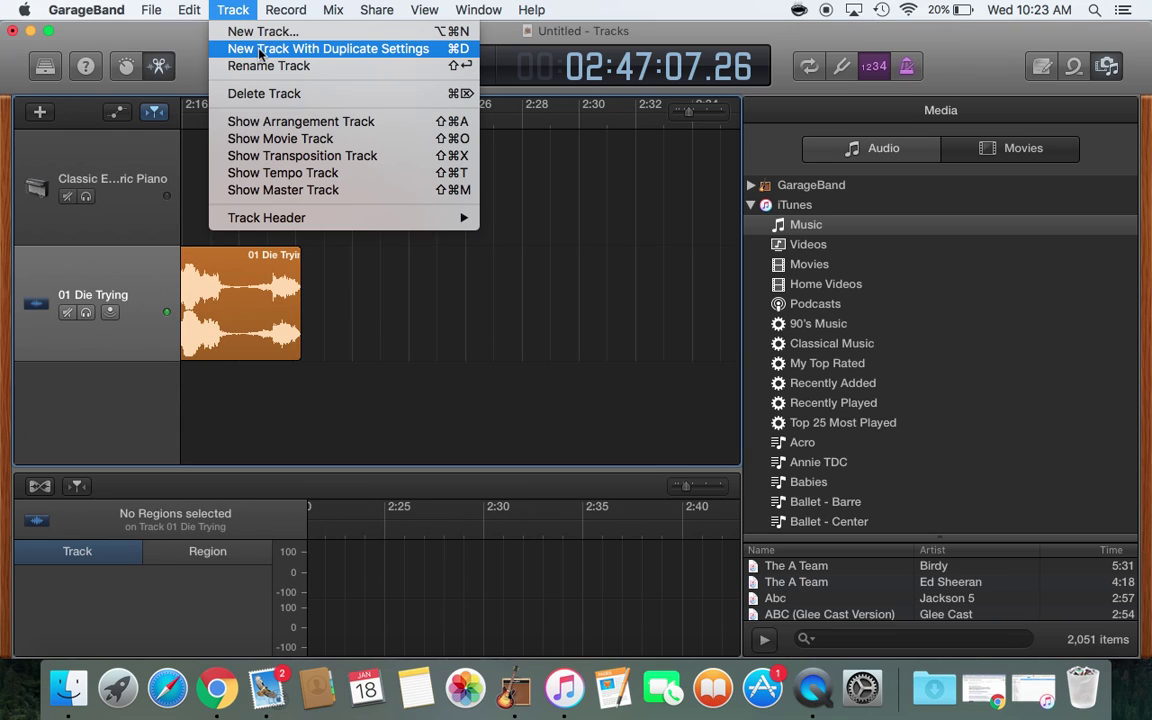
{"action": "left_click", "coordinate": [260, 50]}
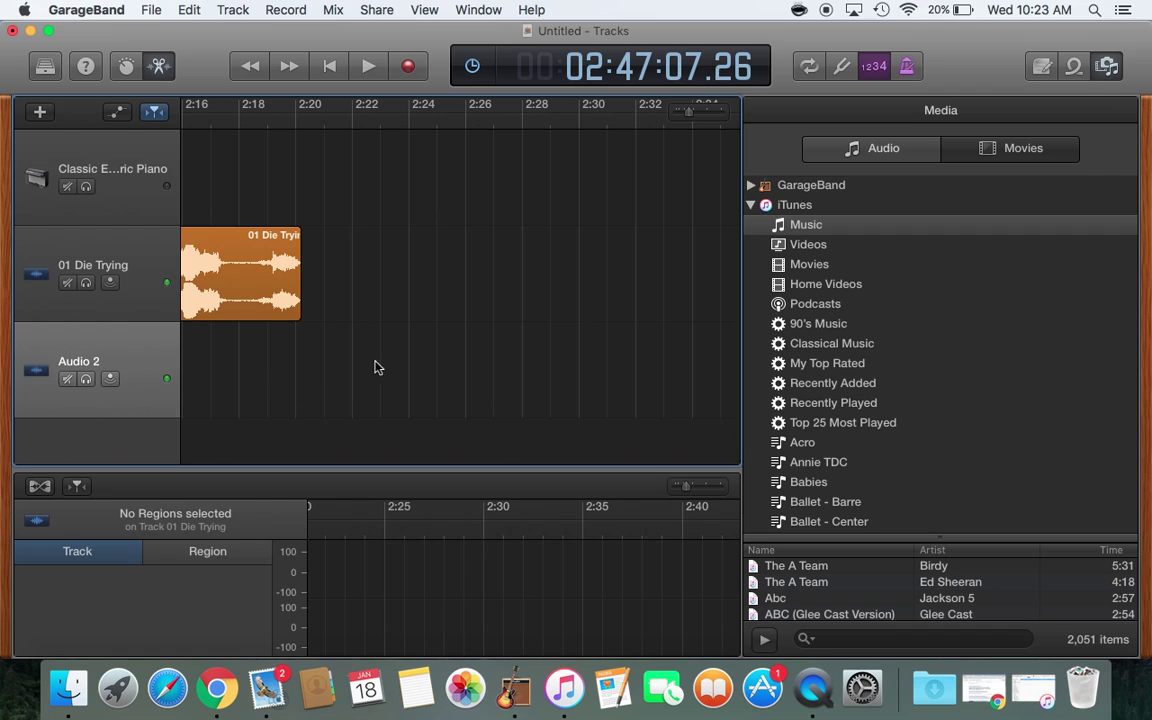
{"action": "scroll", "coordinate": [550, 350], "scroll_direction": "right", "scroll_amount": 10}
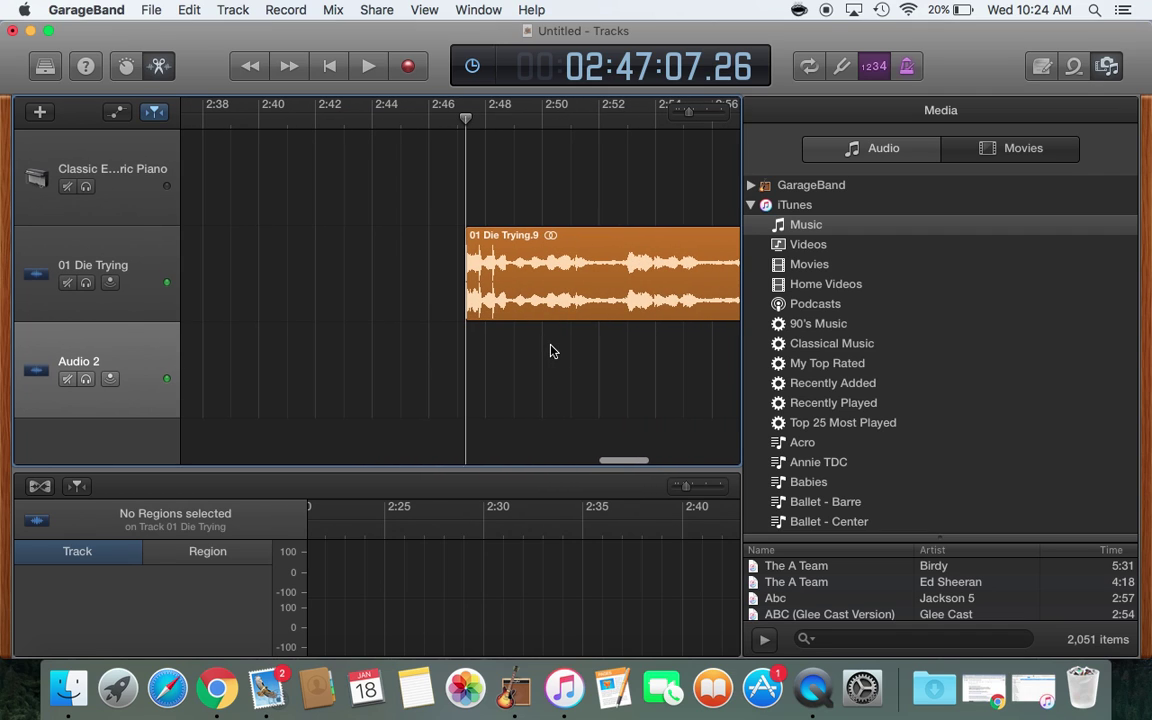
Step: Move 01 Die Trying.9 onto Audio 2 near 2:19, audition from 2:16, and nudge it earlier
{"action": "left_click_drag", "start_coordinate": [512, 245], "coordinate": [425, 386]}
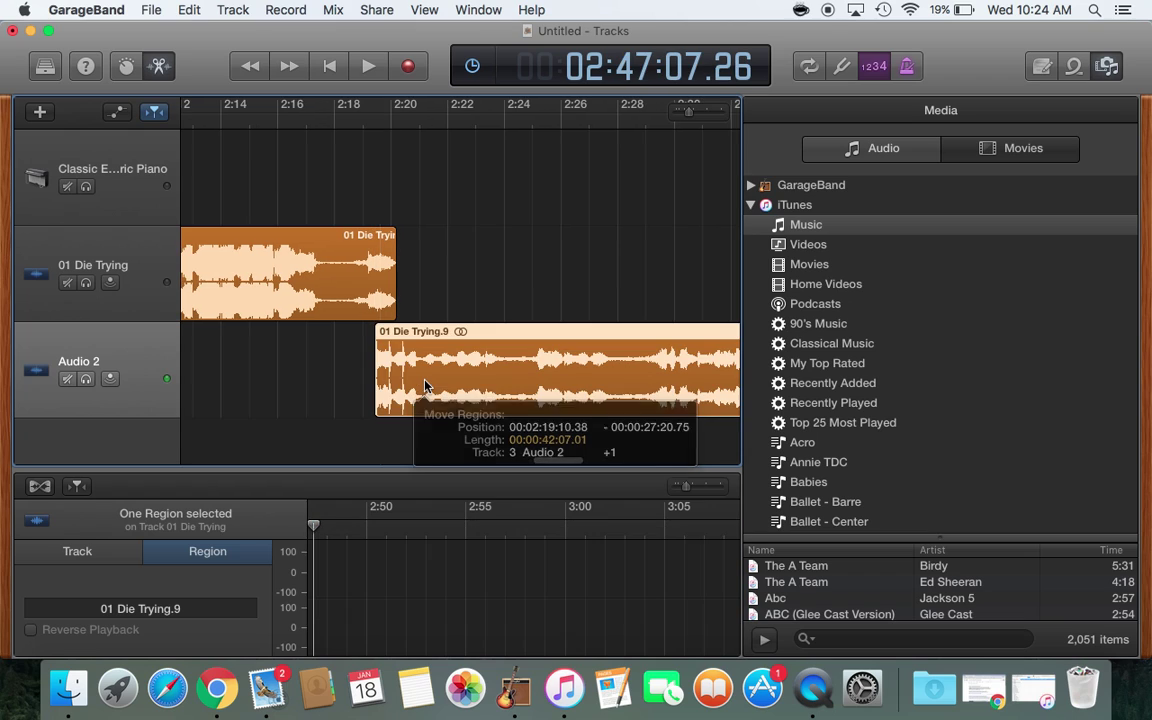
{"action": "left_click", "coordinate": [300, 124]}
{"action": "key", "text": "space"}
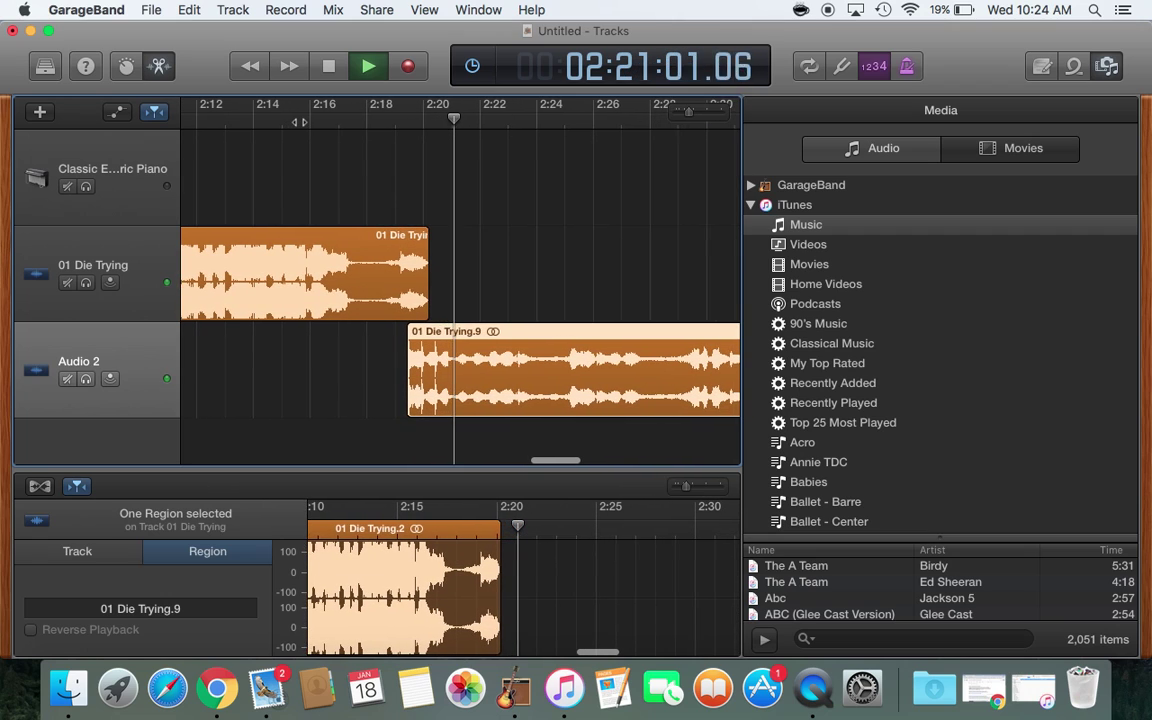
{"action": "key", "text": "space"}
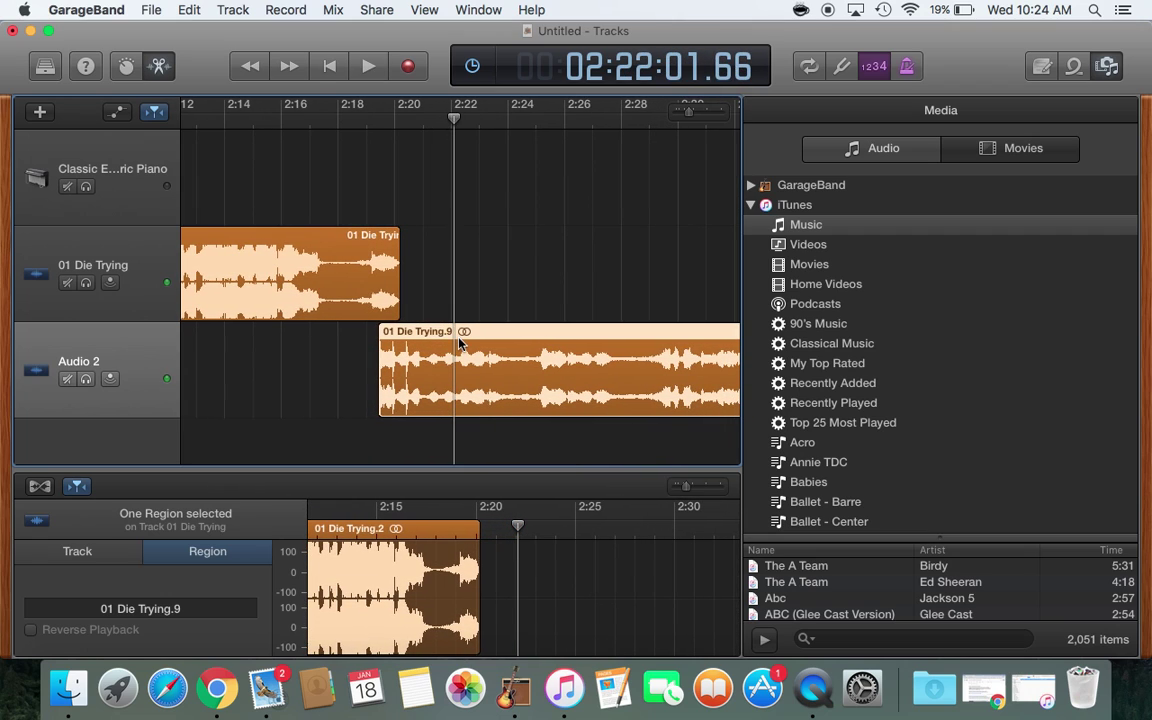
{"action": "scroll", "coordinate": [460, 343], "scroll_direction": "left", "scroll_amount": 2}
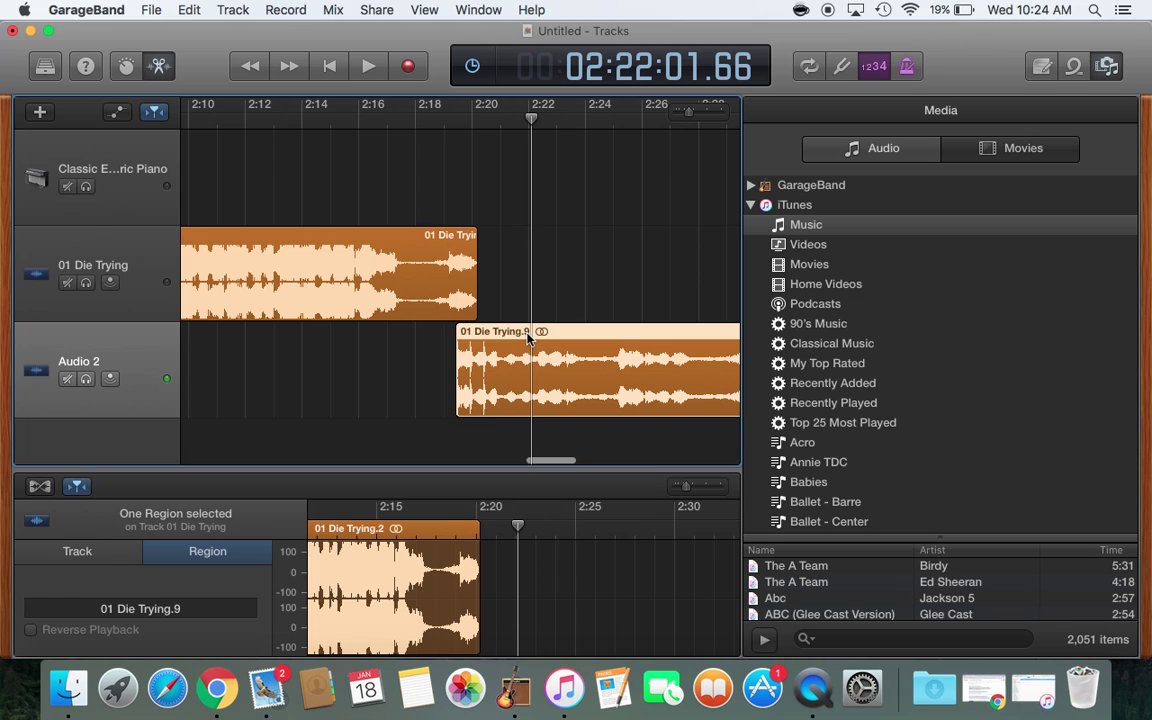
{"action": "left_click_drag", "start_coordinate": [528, 340], "coordinate": [518, 338]}
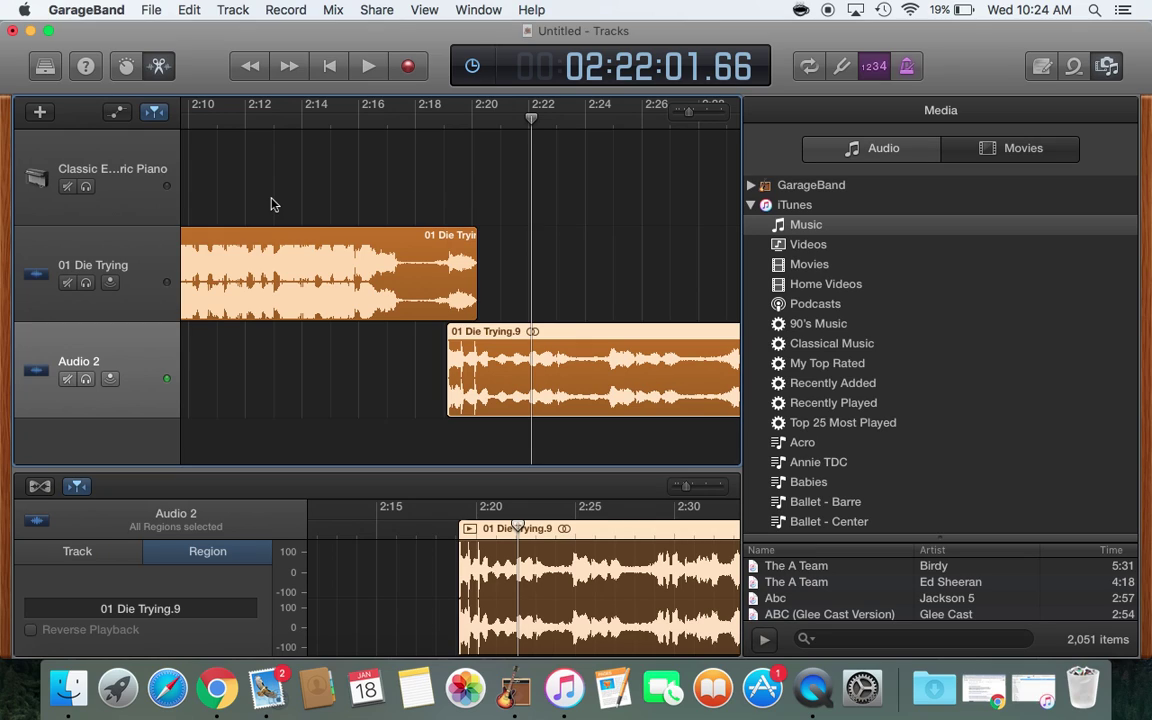
Step: Show volume automation and drop the end of 01 Die Trying's volume to silence
{"action": "left_click", "coordinate": [117, 113]}
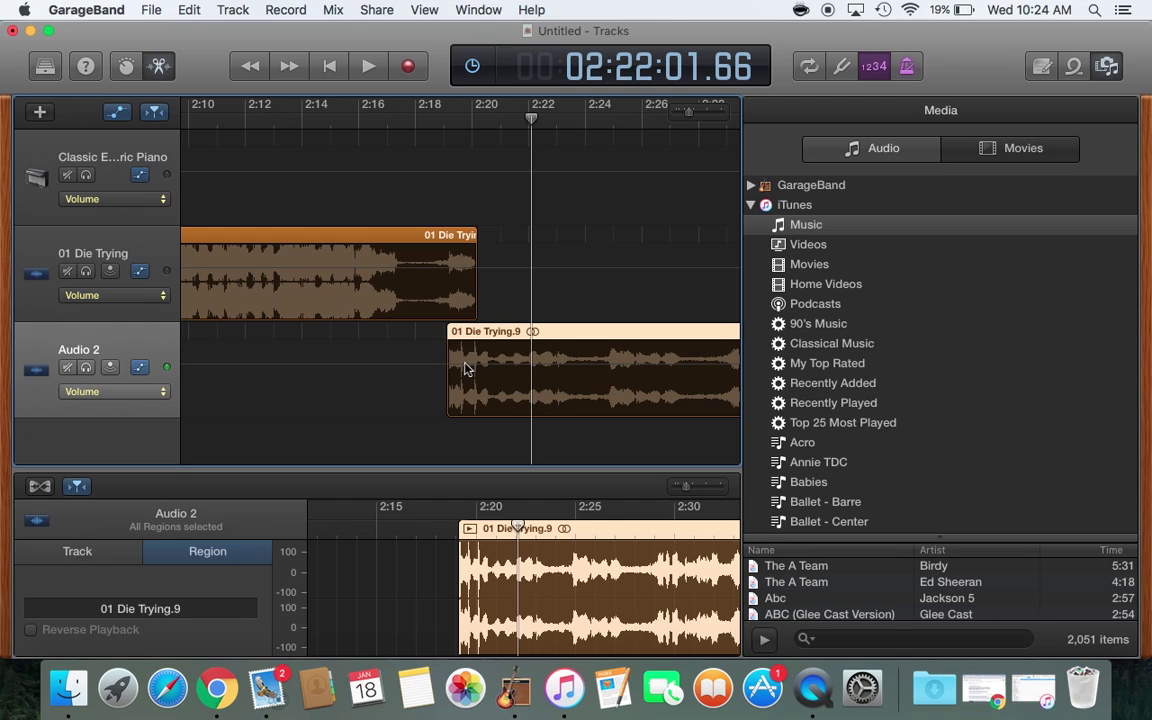
{"action": "left_click", "coordinate": [449, 273]}
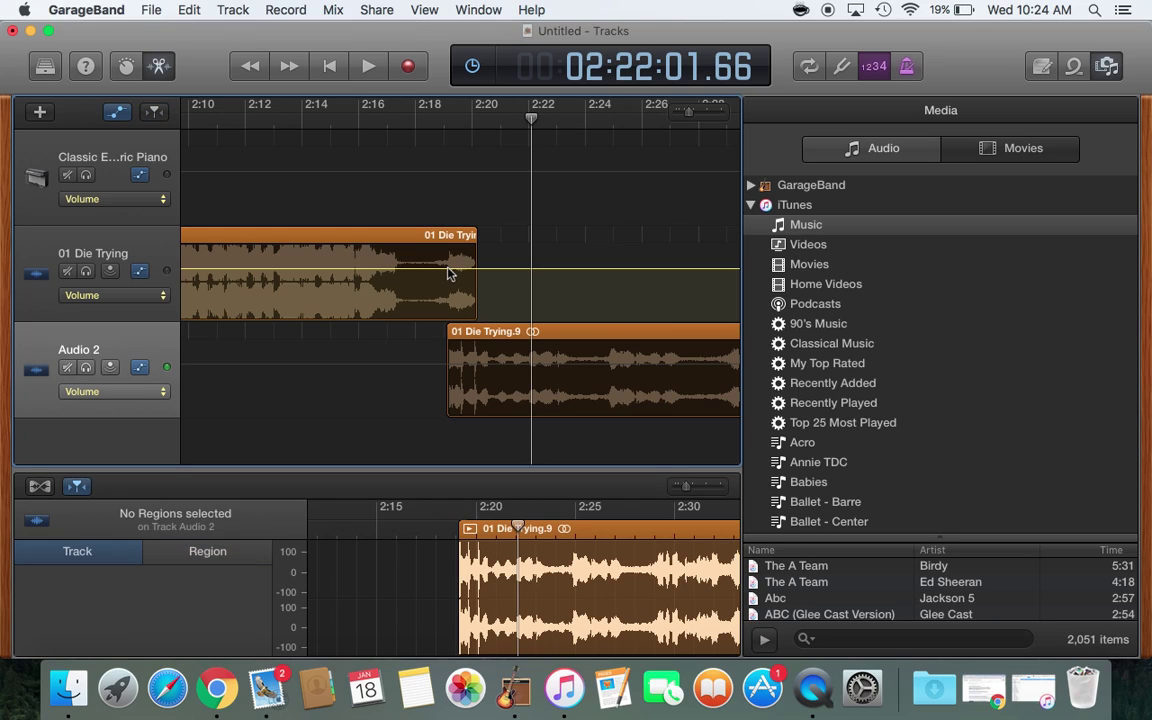
{"action": "left_click", "coordinate": [446, 269]}
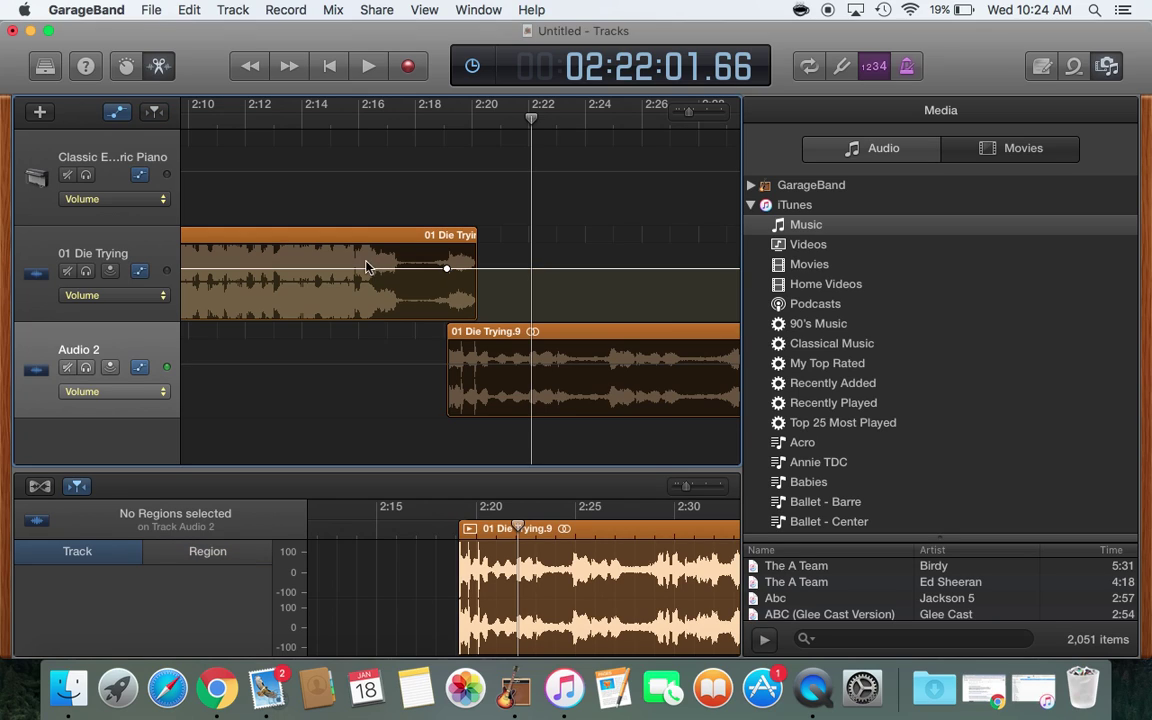
{"action": "left_click", "coordinate": [456, 269]}
{"action": "left_click_drag", "start_coordinate": [456, 271], "coordinate": [456, 354]}
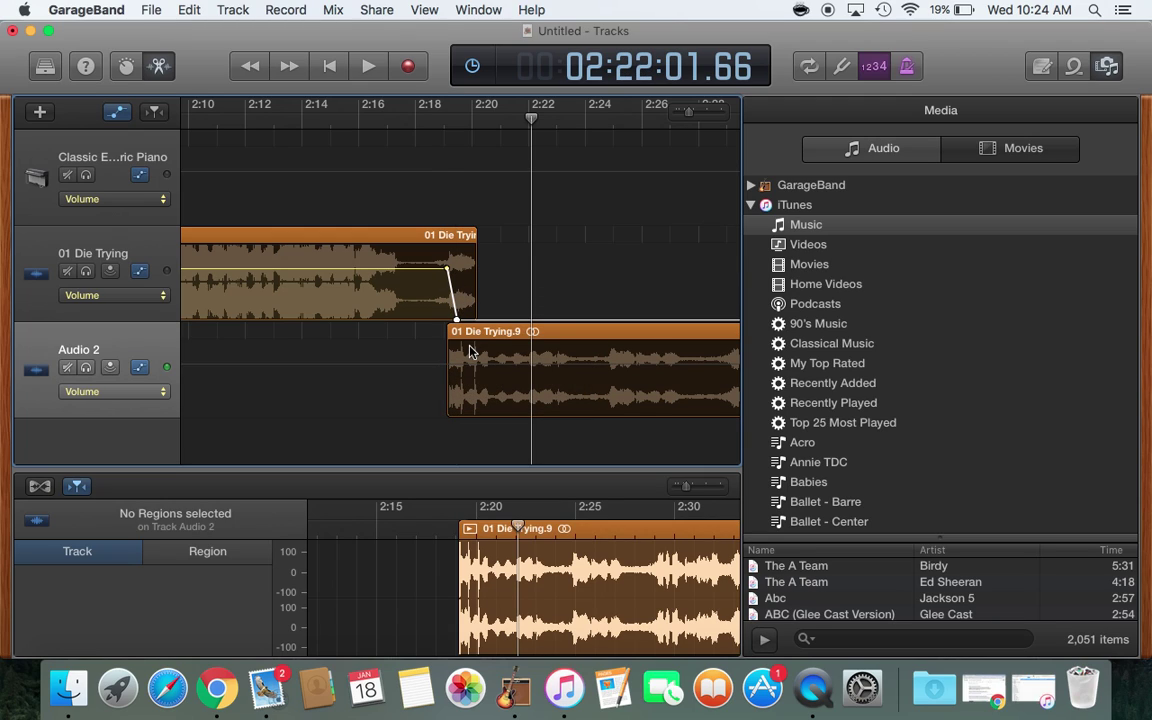
Step: Make Audio 2's volume start at -∞ dB, then play the crossfade from 2:15
{"action": "left_click", "coordinate": [457, 369]}
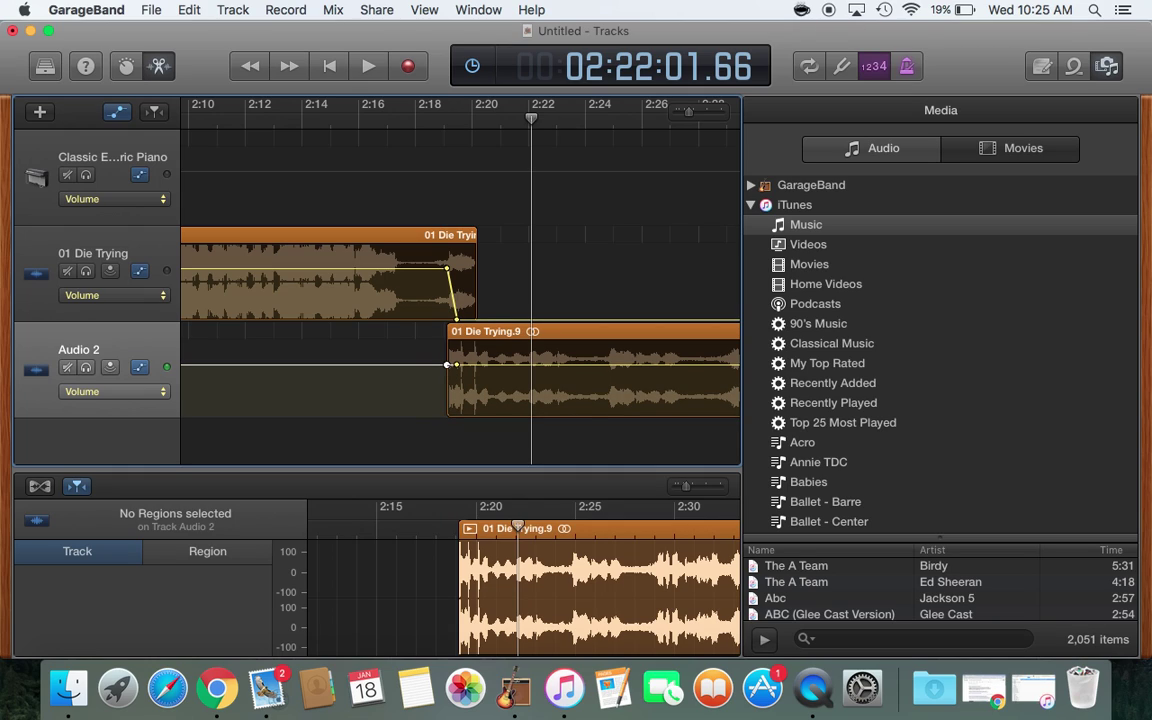
{"action": "left_click_drag", "start_coordinate": [447, 364], "coordinate": [432, 478]}
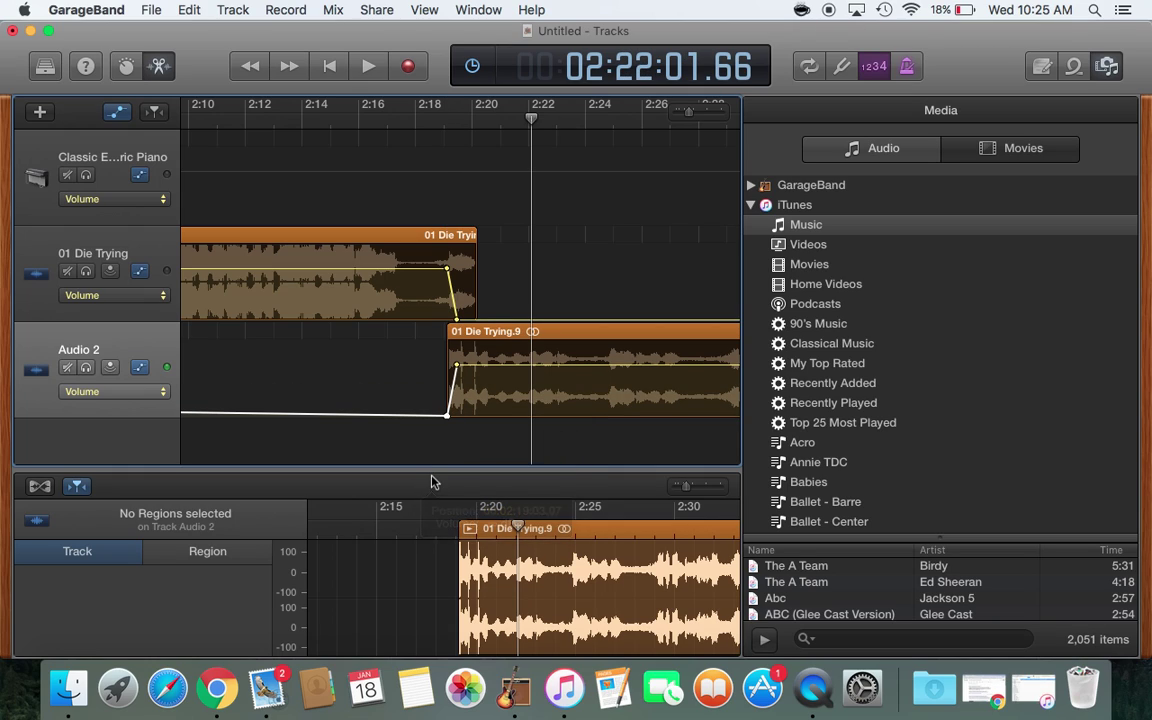
{"action": "left_click", "coordinate": [345, 122]}
{"action": "key", "text": "space"}
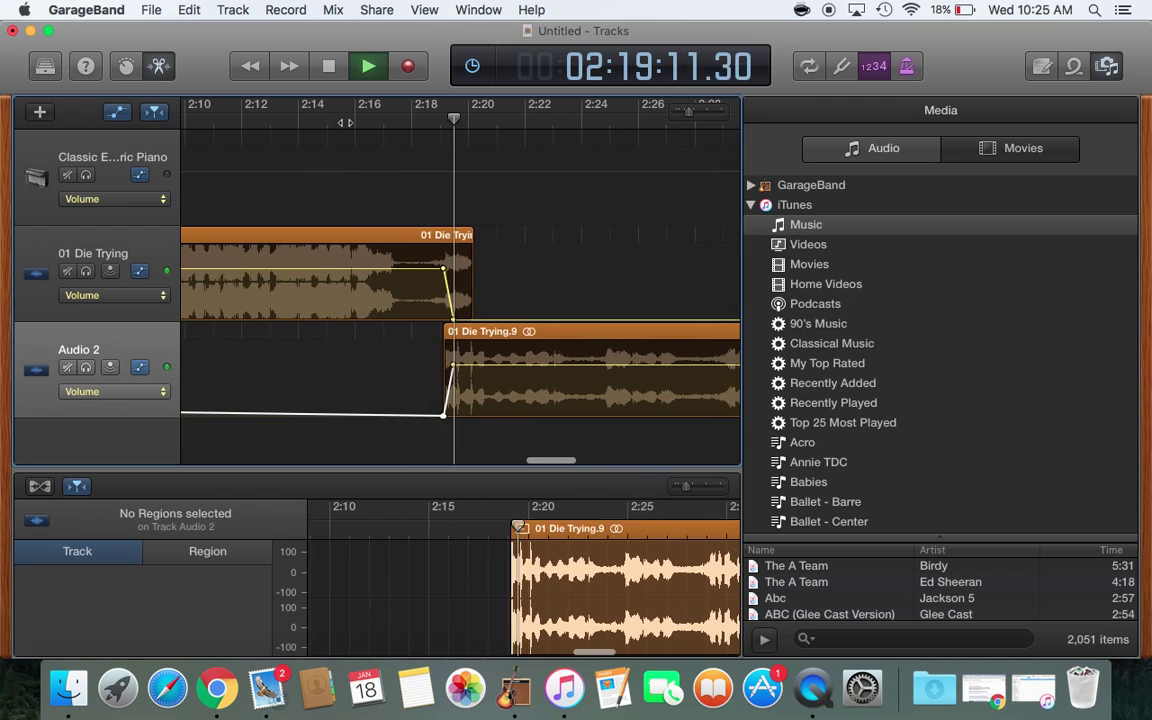
Step: Move the Audio 2 region and its fade-in point earlier to about 2:18, auditioning from 2:16
{"action": "key", "text": "space"}
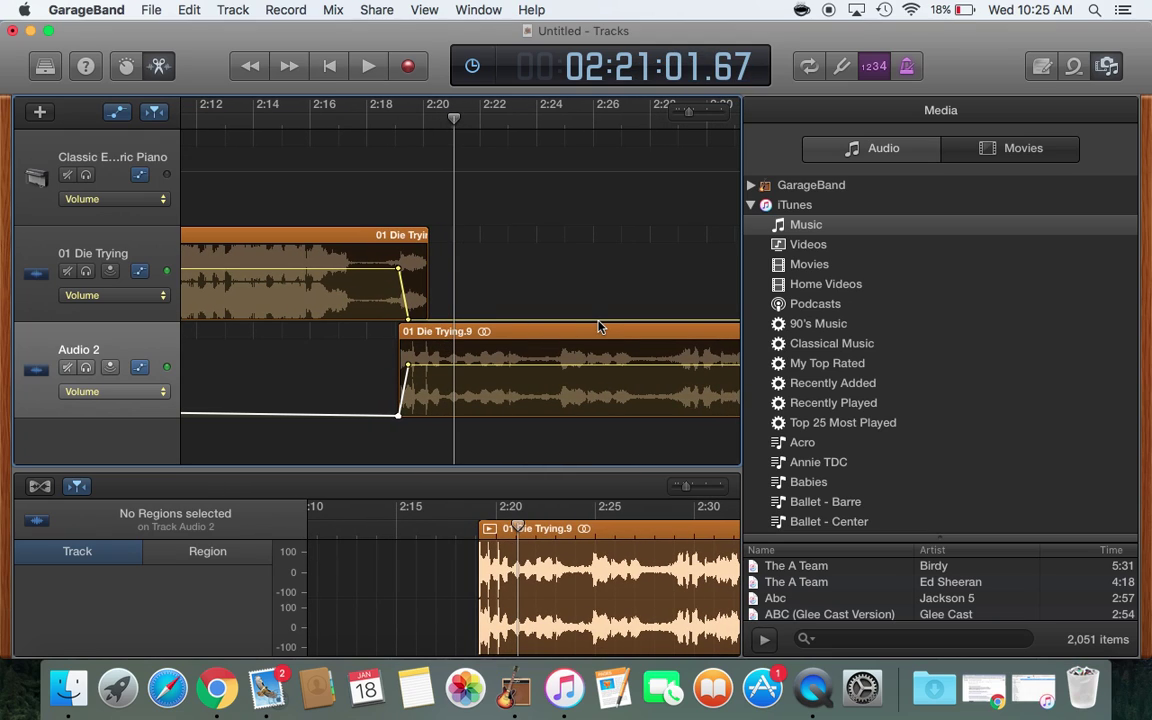
{"action": "scroll", "coordinate": [547, 287], "scroll_direction": "left", "scroll_amount": 3}
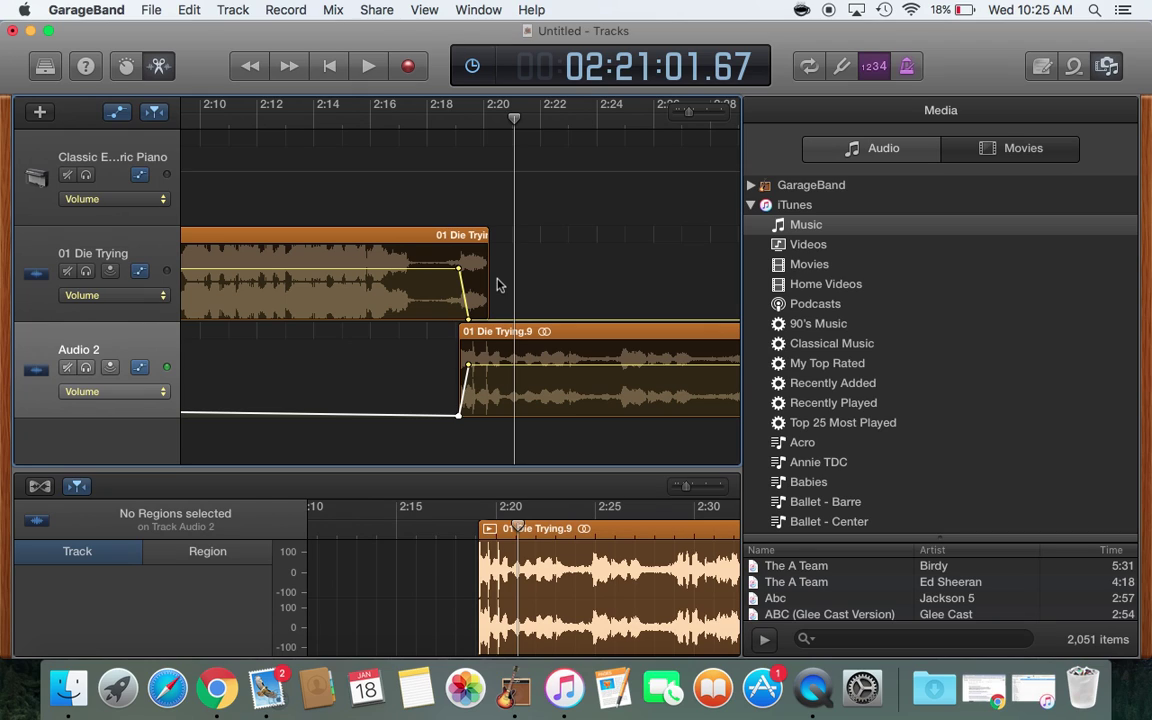
{"action": "left_click_drag", "start_coordinate": [535, 331], "coordinate": [458, 367]}
{"action": "left_click_drag", "start_coordinate": [462, 418], "coordinate": [450, 419]}
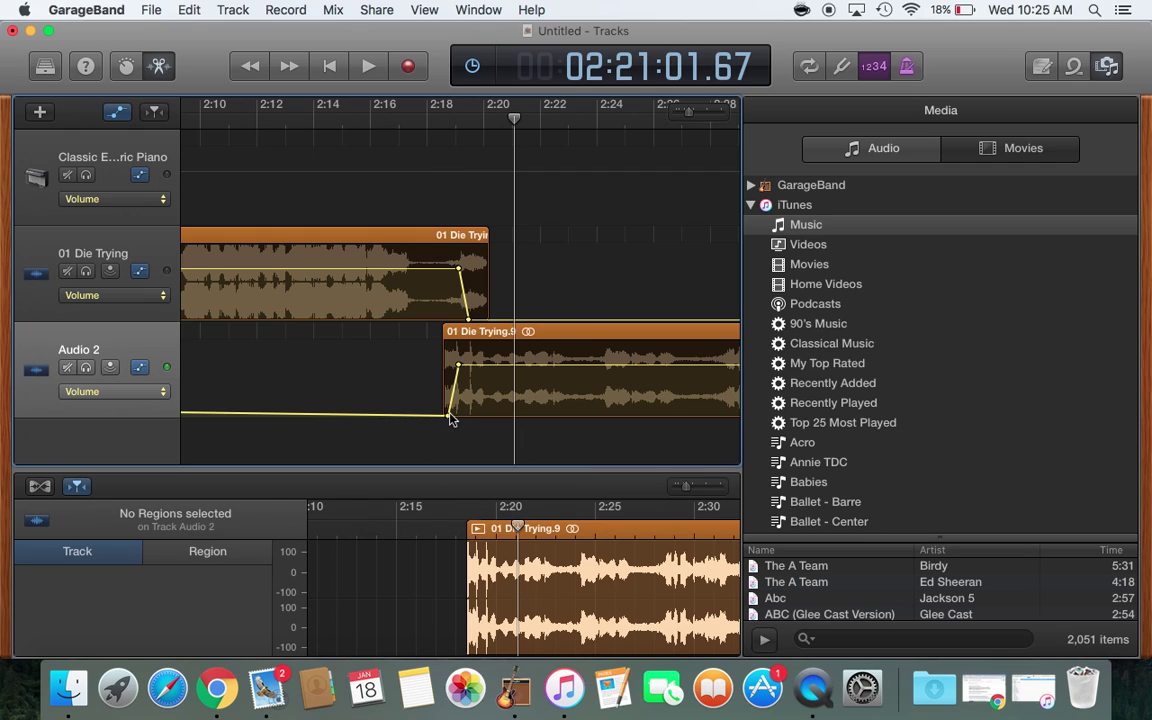
{"action": "left_click", "coordinate": [379, 123]}
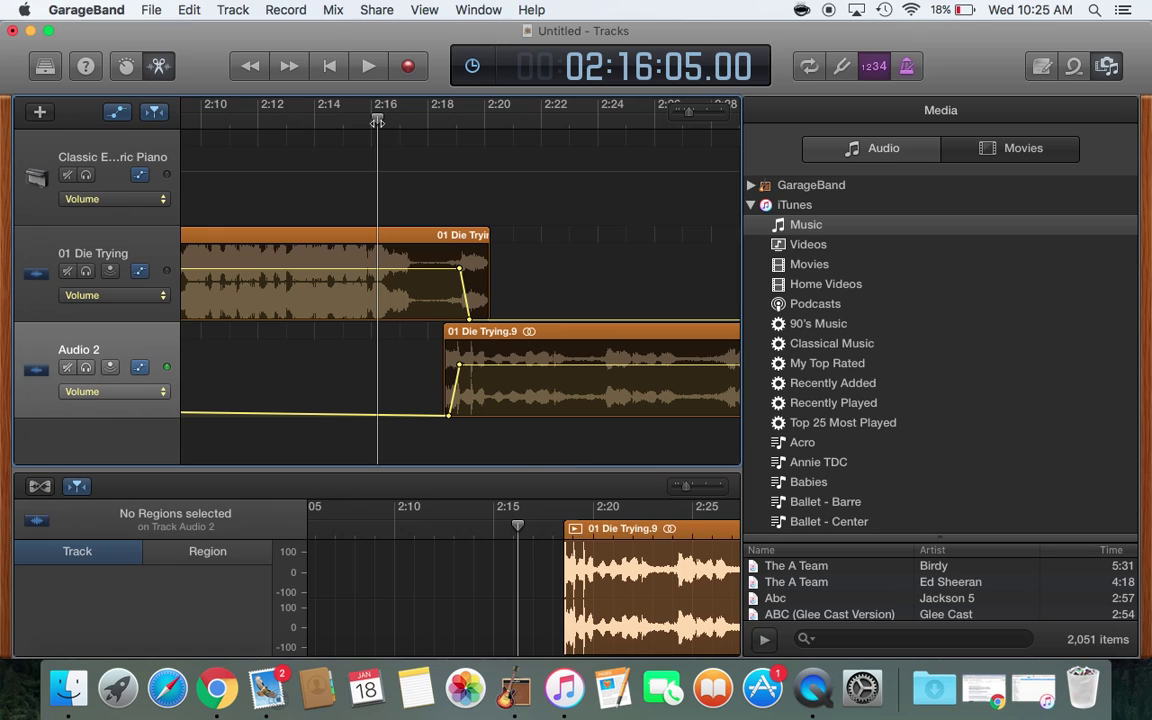
{"action": "key", "text": "space"}
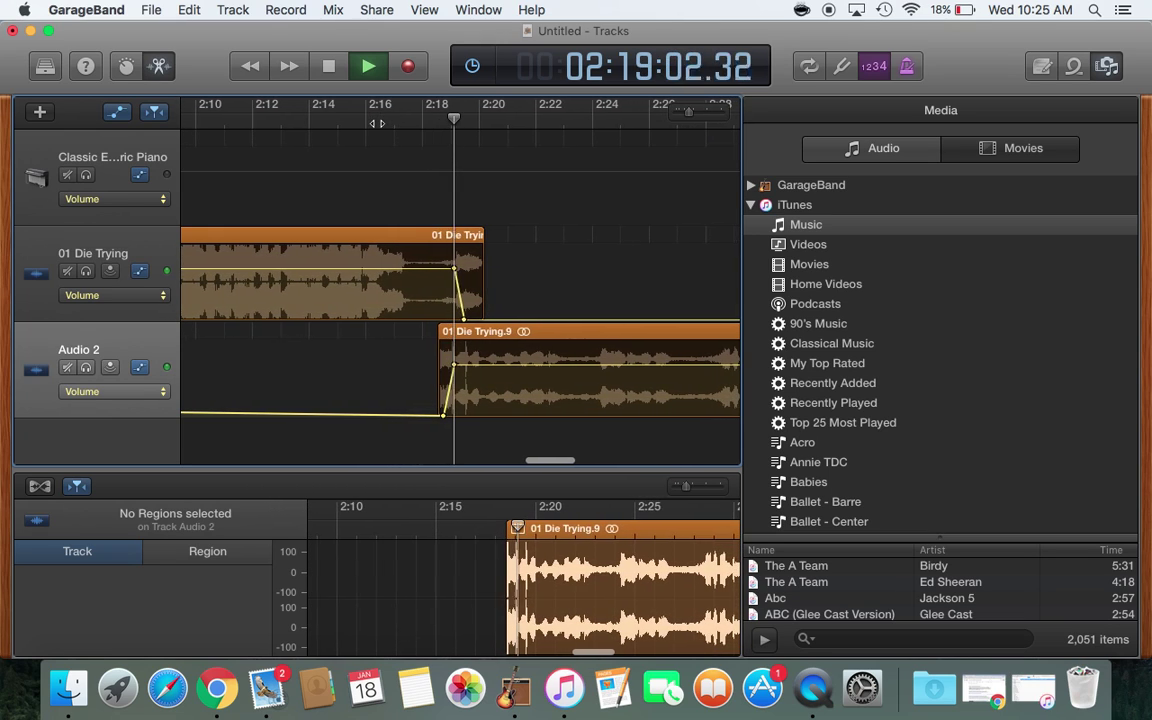
{"action": "key", "text": "space"}
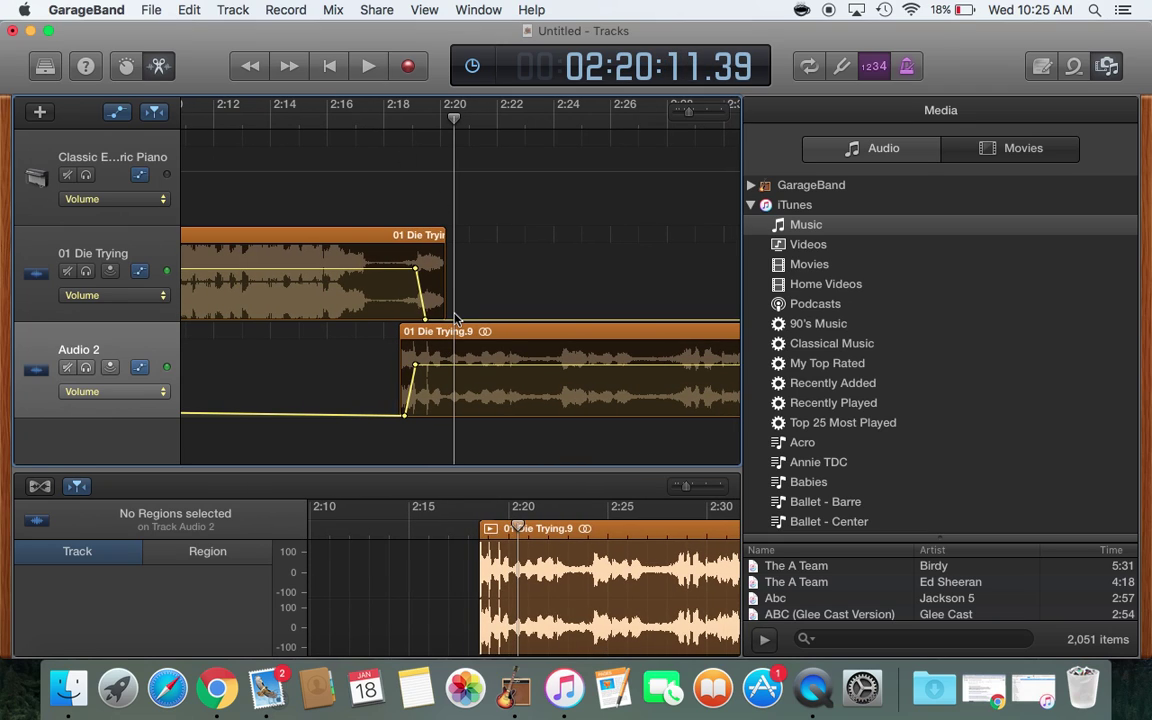
{"action": "left_click_drag", "start_coordinate": [464, 343], "coordinate": [395, 415]}
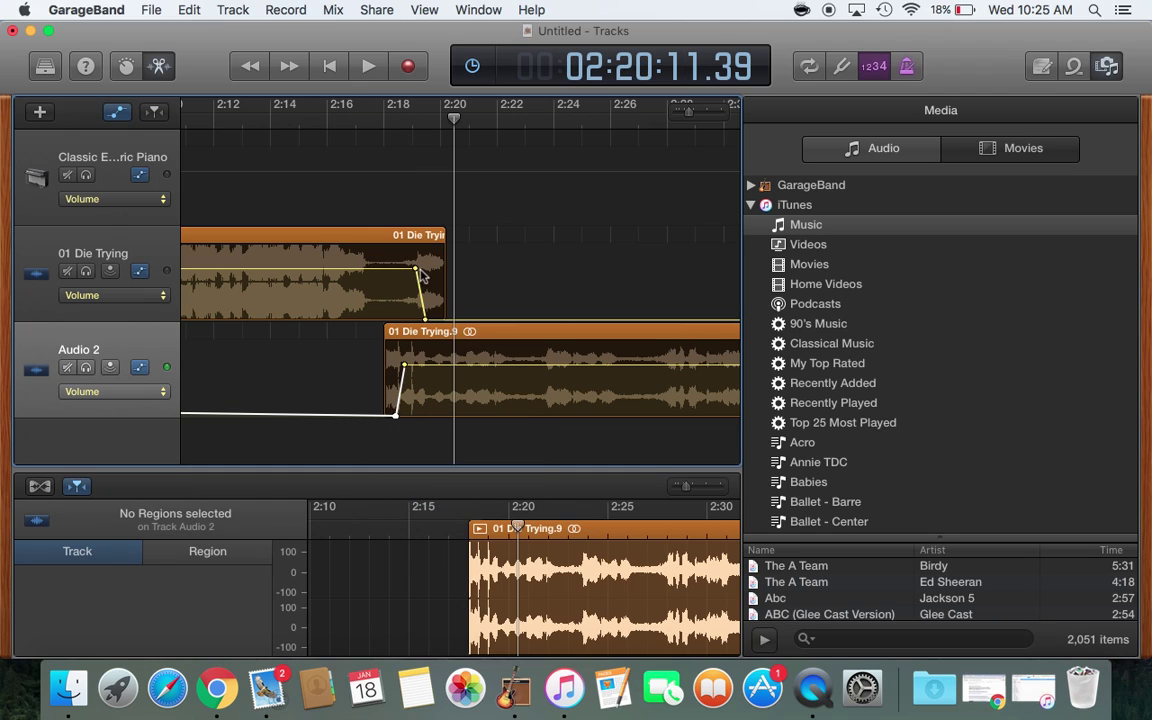
Step: Shift both Die Trying fade-out points slightly earlier and audition from 2:16
{"action": "left_click_drag", "start_coordinate": [418, 272], "coordinate": [410, 269]}
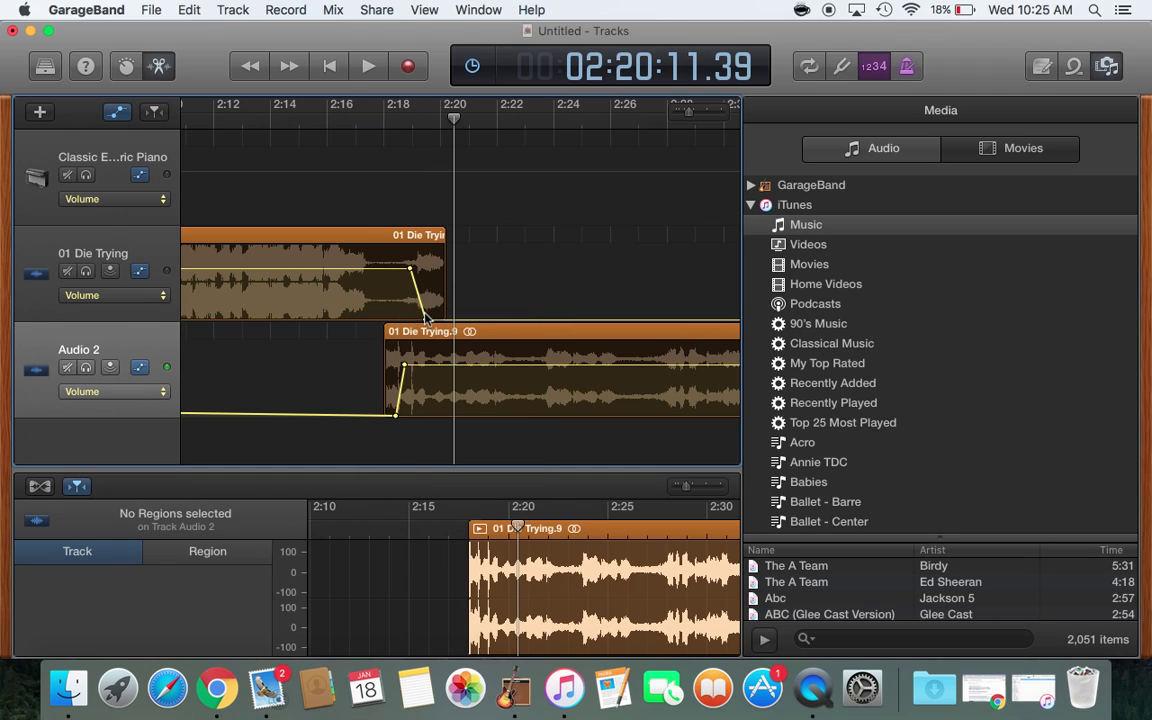
{"action": "left_click_drag", "start_coordinate": [425, 322], "coordinate": [417, 320]}
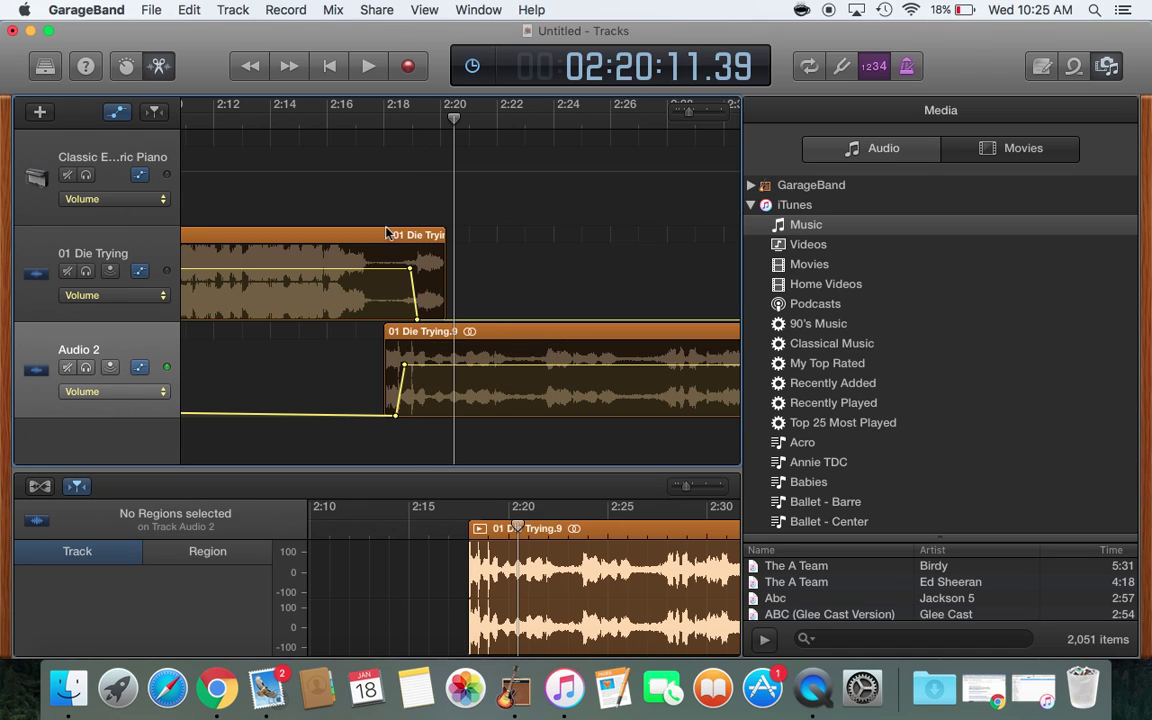
{"action": "left_click", "coordinate": [335, 124]}
{"action": "key", "text": "space"}
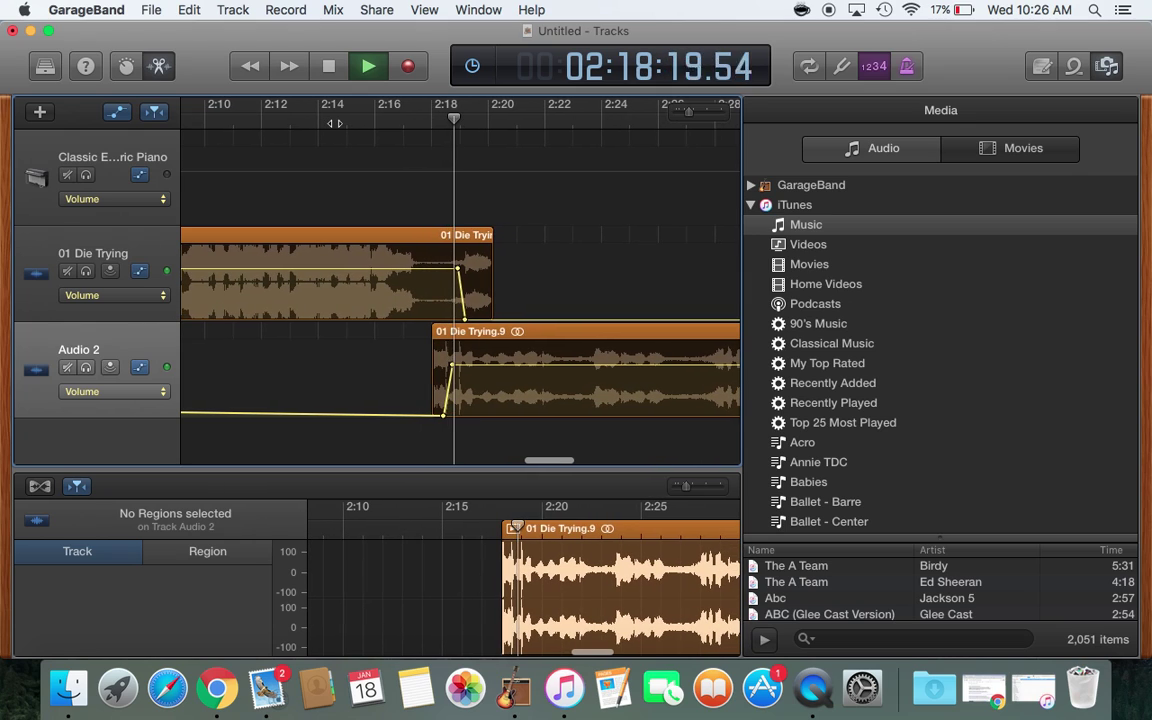
{"action": "key", "text": "space"}
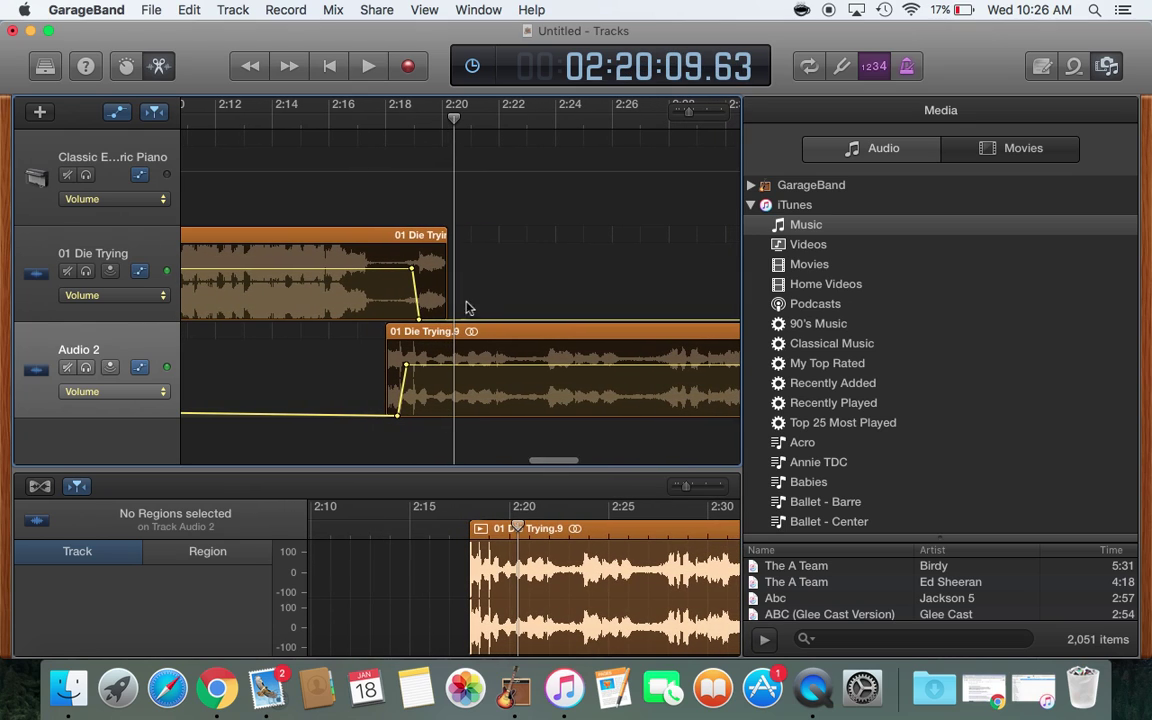
Step: Slide the second section earlier, end the fade-out later, zoom in, and audition from 2:15
{"action": "left_click_drag", "start_coordinate": [452, 342], "coordinate": [420, 365]}
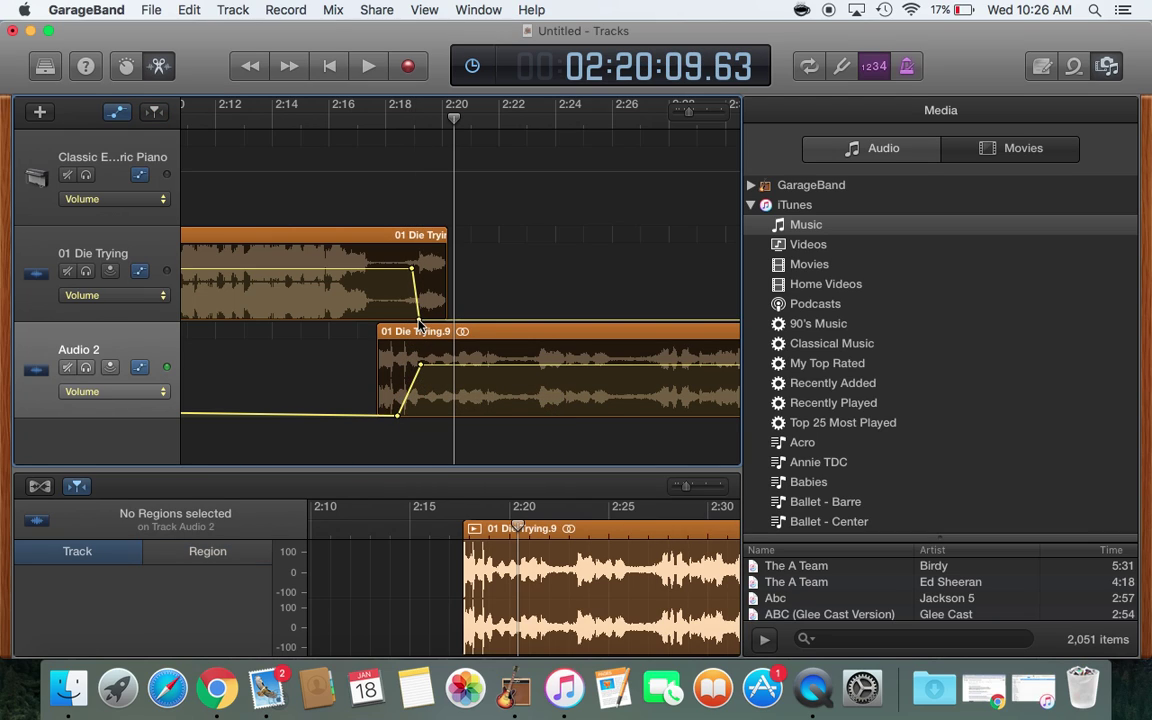
{"action": "left_click_drag", "start_coordinate": [418, 321], "coordinate": [436, 321]}
{"action": "key", "text": "super+Right"}
{"action": "key", "text": "super+Right"}
{"action": "key", "text": "super+Right"}
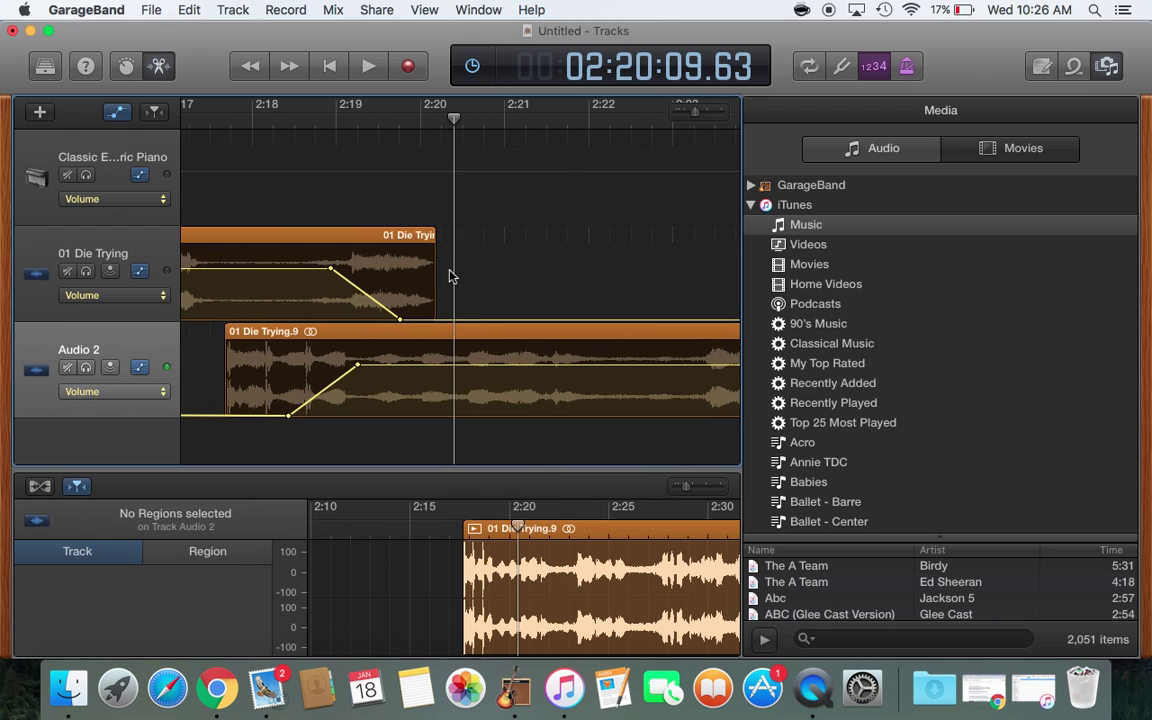
{"action": "scroll", "coordinate": [449, 276], "scroll_direction": "left", "scroll_amount": 10}
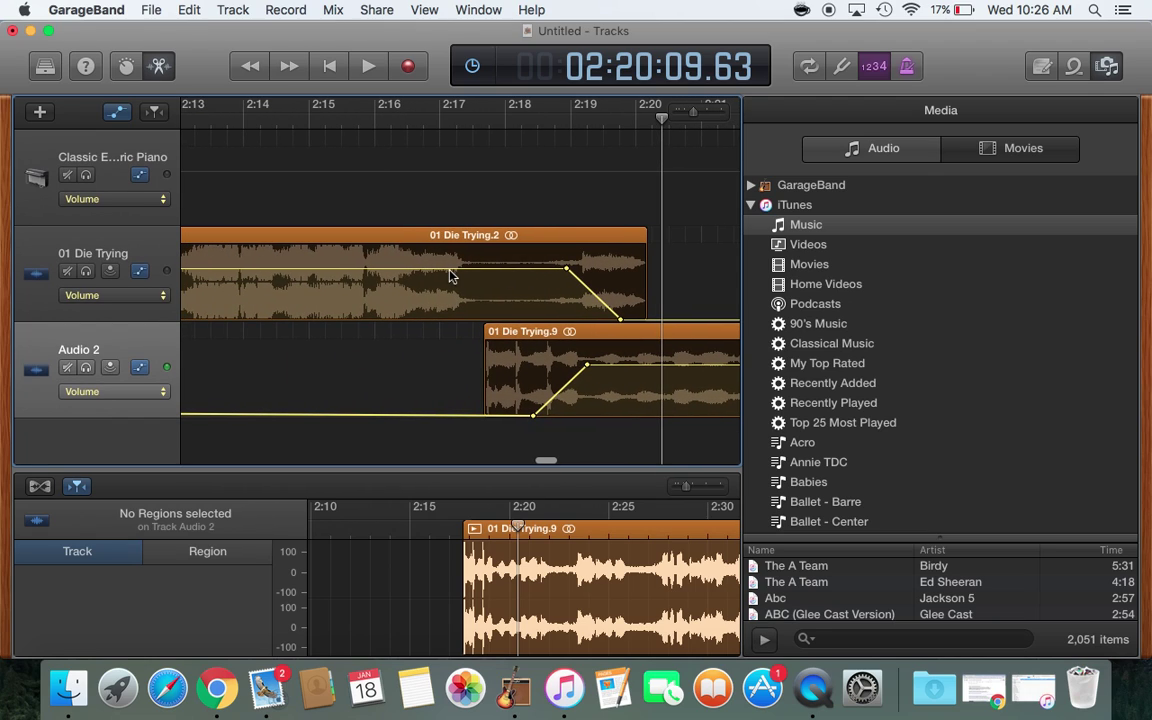
{"action": "left_click", "coordinate": [333, 121]}
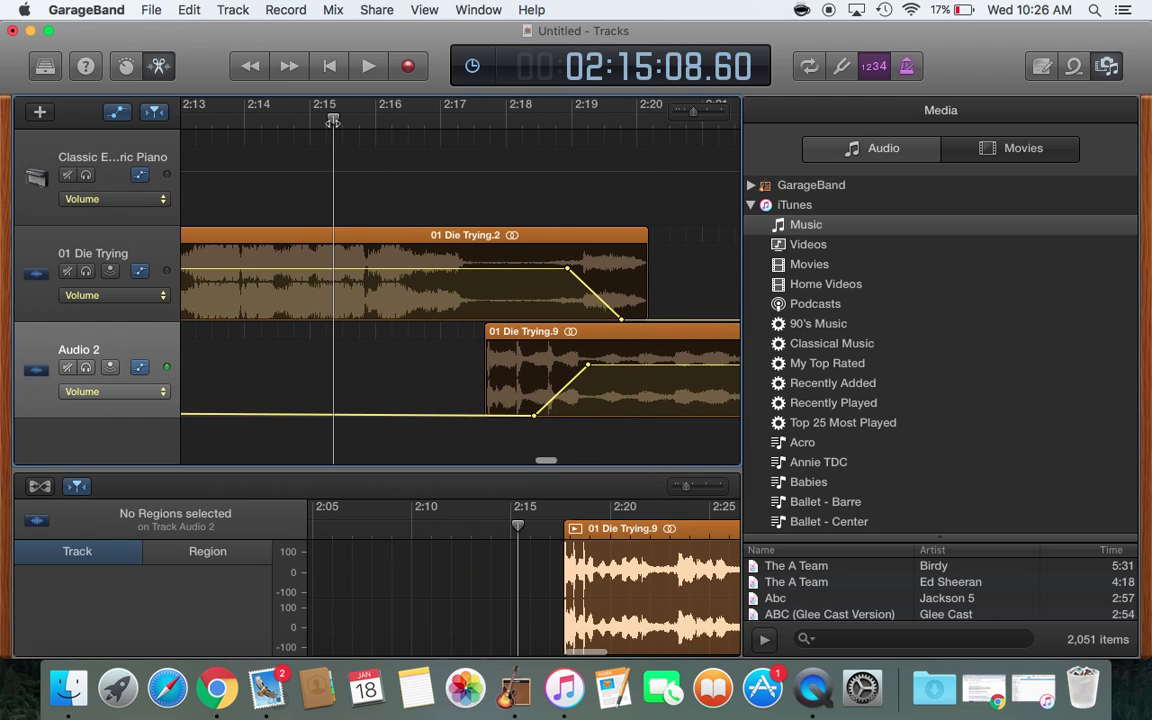
{"action": "key", "text": "space"}
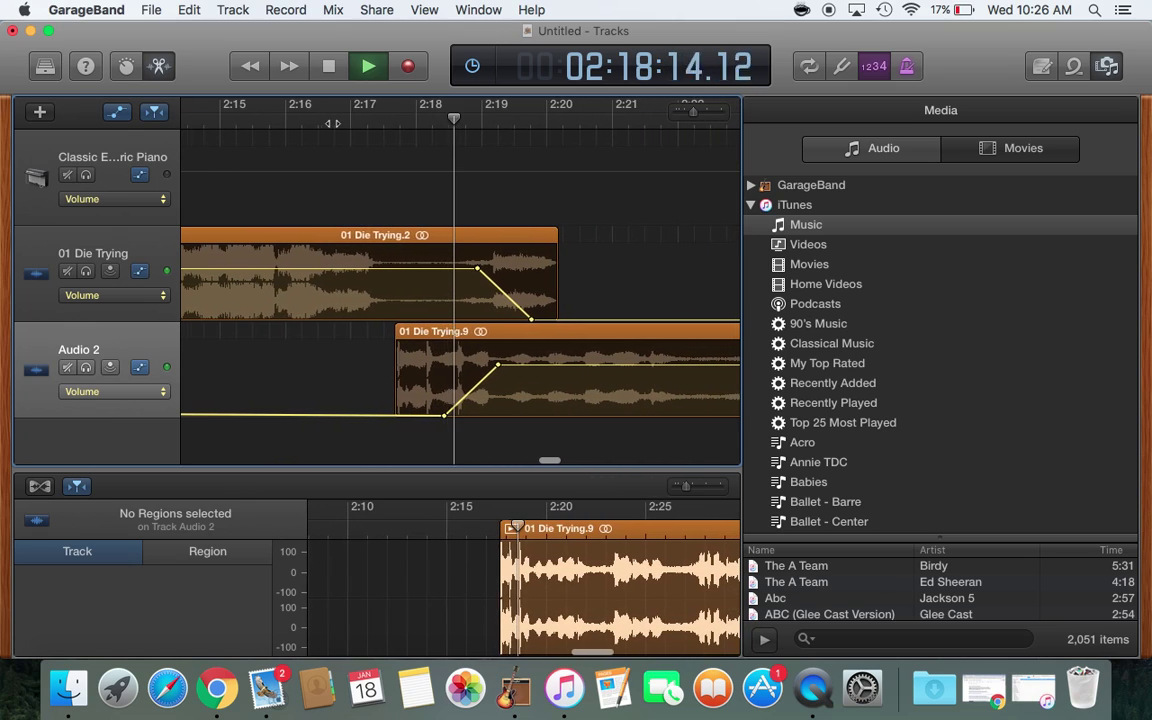
{"action": "key", "text": "space"}
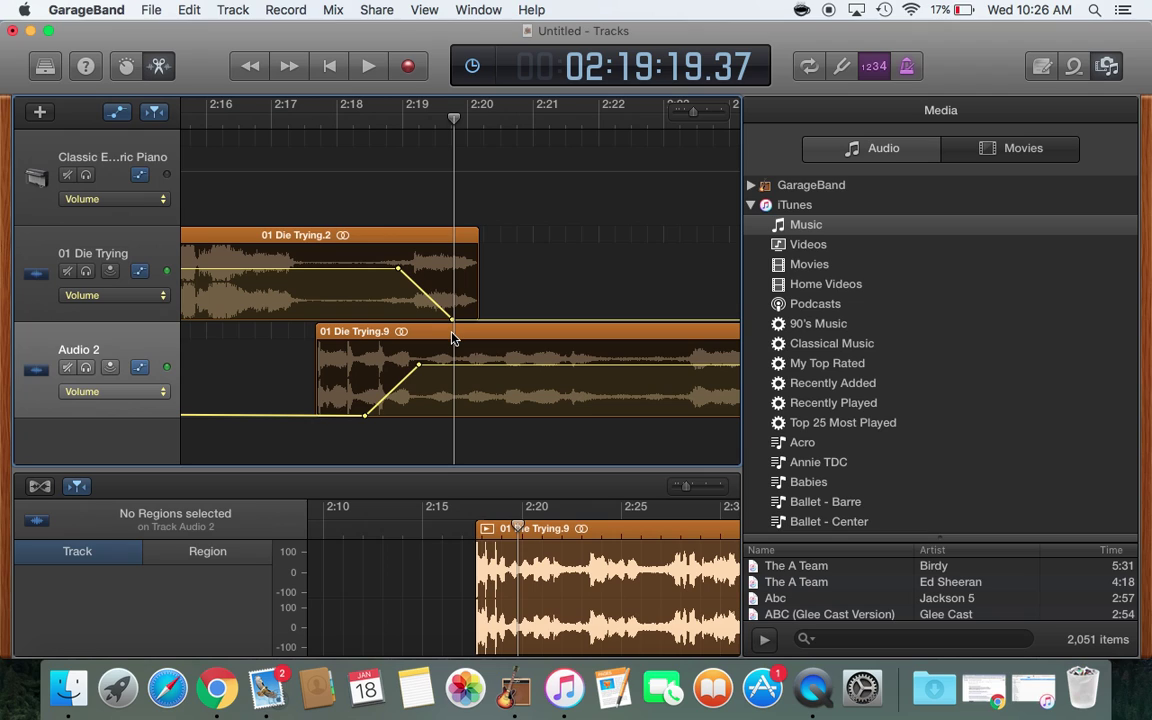
Step: Slide the second section toward 2:17, adjust its fade-in point, and audition from 2:14
{"action": "left_click_drag", "start_coordinate": [451, 338], "coordinate": [387, 365]}
{"action": "left_click", "coordinate": [418, 365]}
{"action": "scroll", "coordinate": [262, 135], "scroll_direction": "left", "scroll_amount": 5}
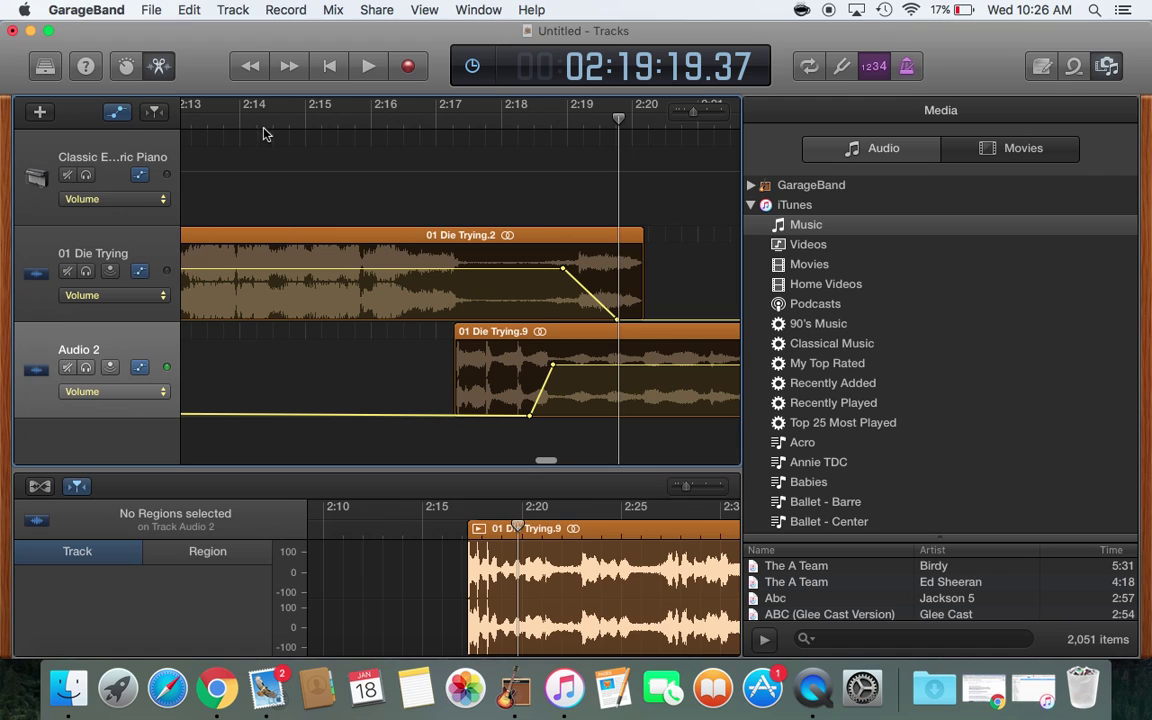
{"action": "left_click", "coordinate": [262, 133]}
{"action": "key", "text": "space"}
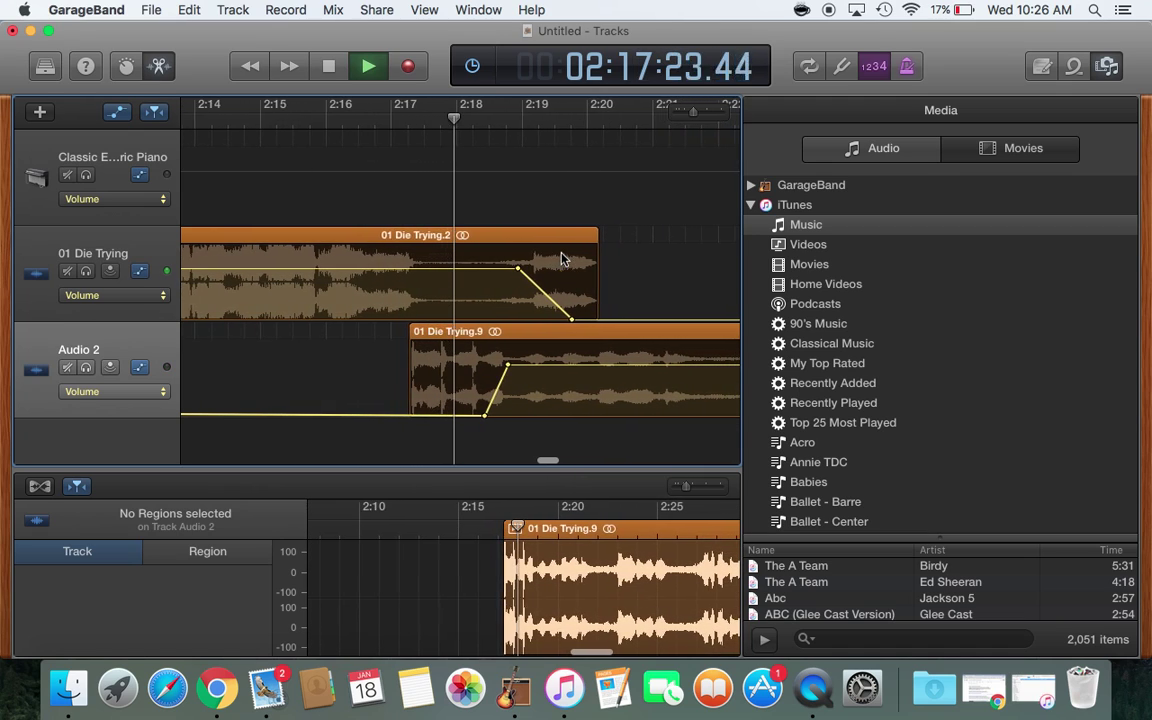
{"action": "key", "text": "space"}
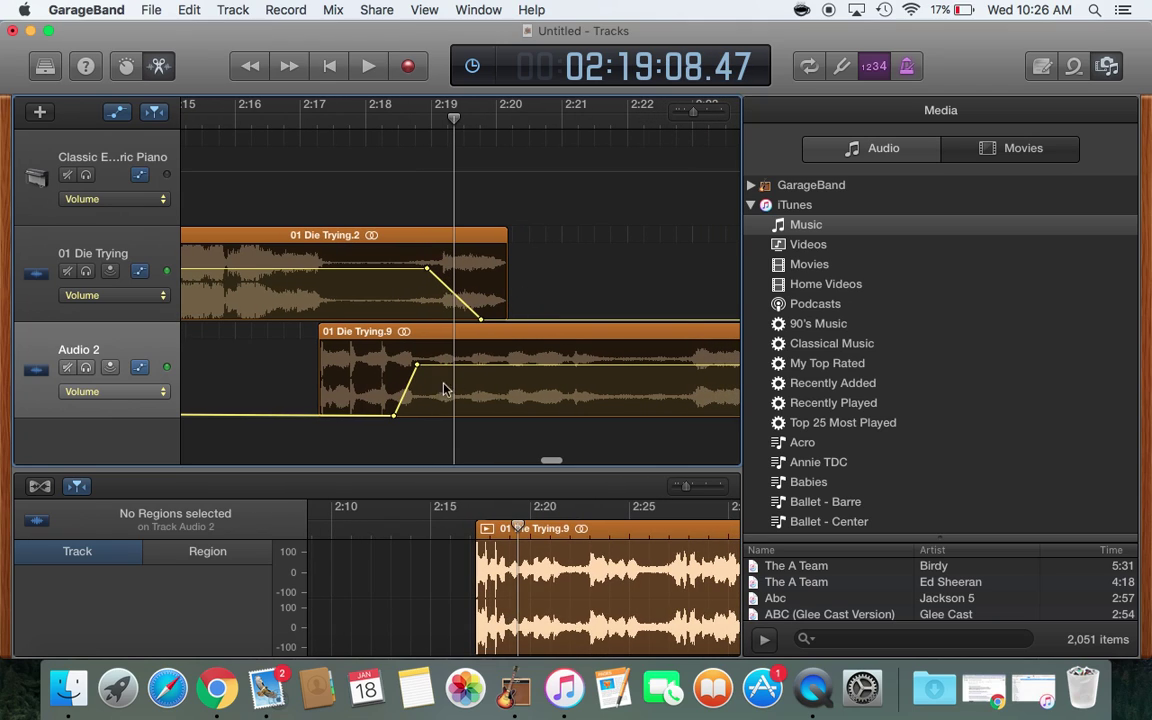
Step: Move the Audio 2 fade-in points earlier, slide the section to about 2:17, and replay from 2:16
{"action": "left_click_drag", "start_coordinate": [392, 420], "coordinate": [373, 419]}
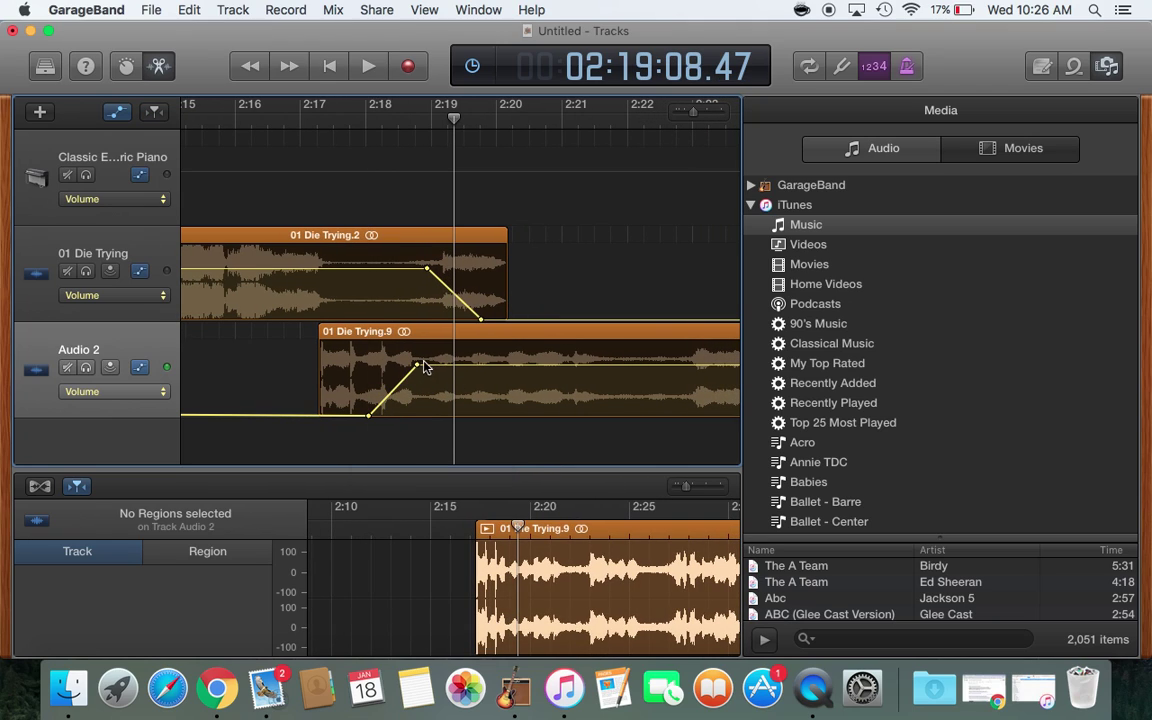
{"action": "left_click_drag", "start_coordinate": [420, 372], "coordinate": [410, 372]}
{"action": "left_click_drag", "start_coordinate": [526, 334], "coordinate": [507, 342]}
{"action": "scroll", "coordinate": [508, 343], "scroll_direction": "left", "scroll_amount": 3}
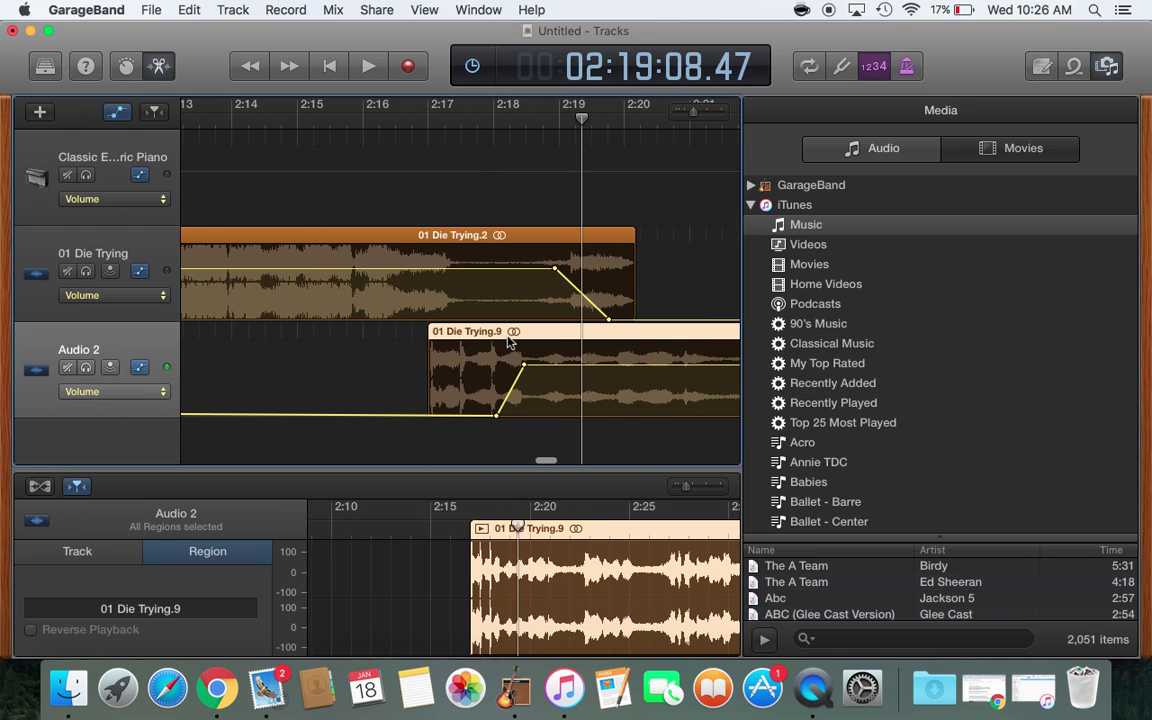
{"action": "left_click", "coordinate": [370, 143]}
{"action": "key", "text": "space"}
{"action": "scroll", "coordinate": [370, 130], "scroll_direction": "left", "scroll_amount": 2}
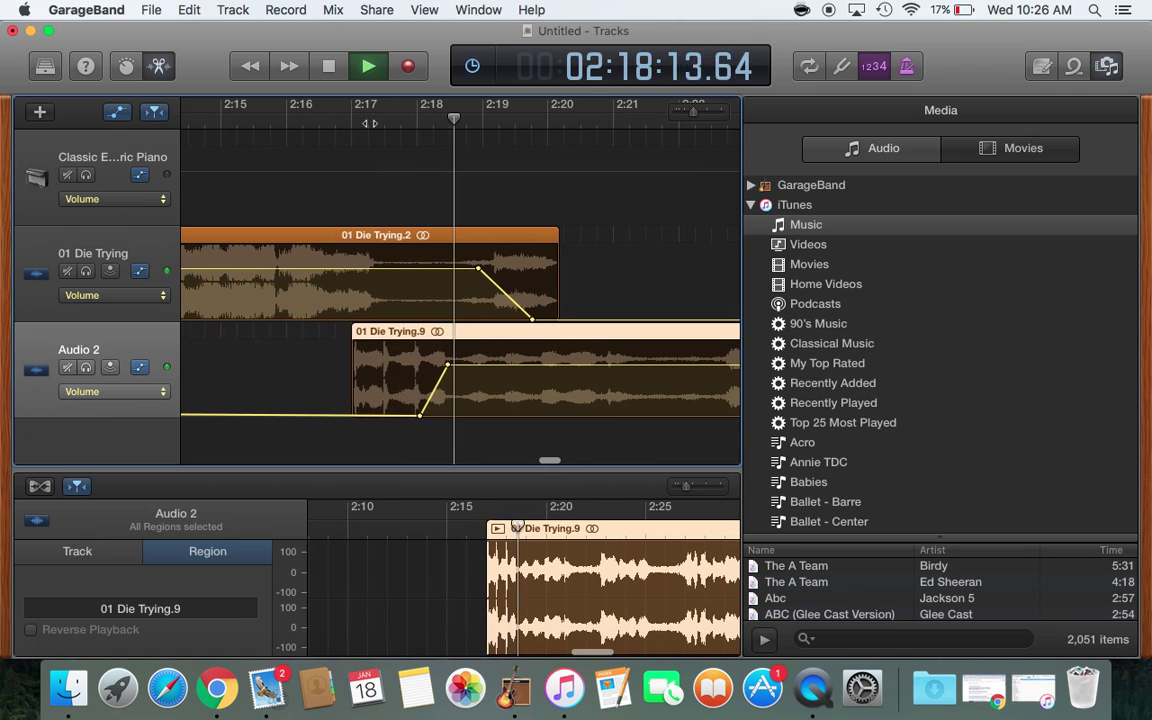
{"action": "key", "text": "space"}
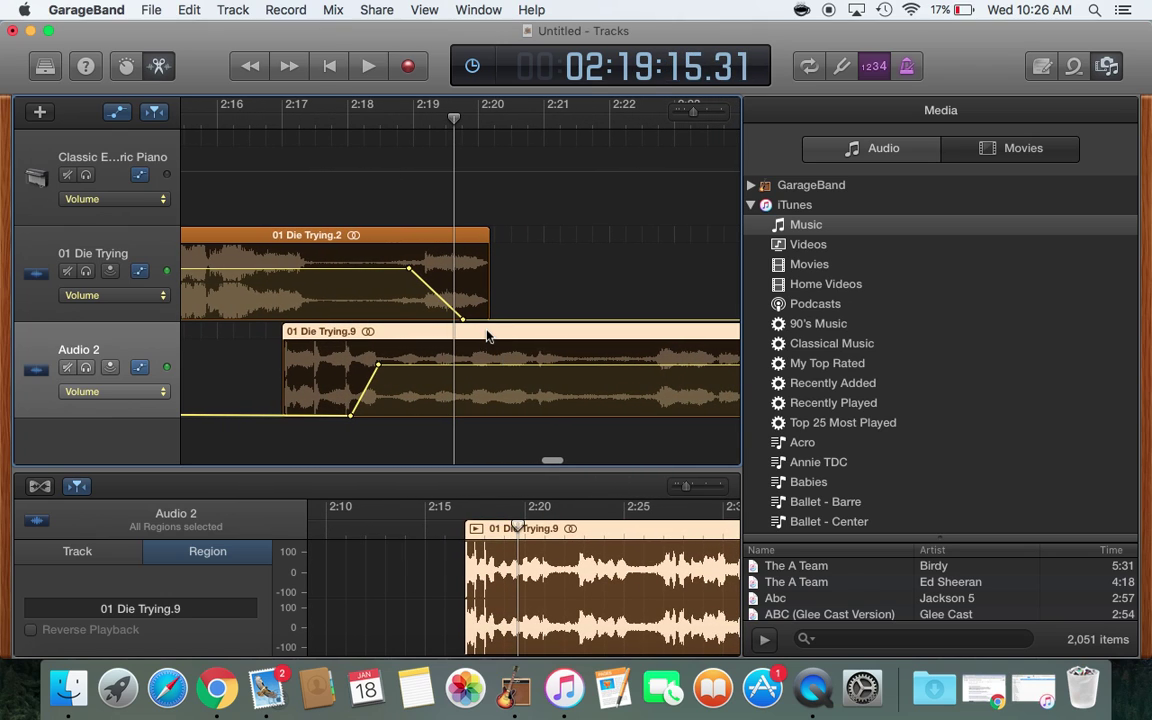
Step: Slide Audio 2 slightly earlier, start its fade-in around 2:17.1, and audition from 2:16
{"action": "left_click_drag", "start_coordinate": [488, 336], "coordinate": [481, 334]}
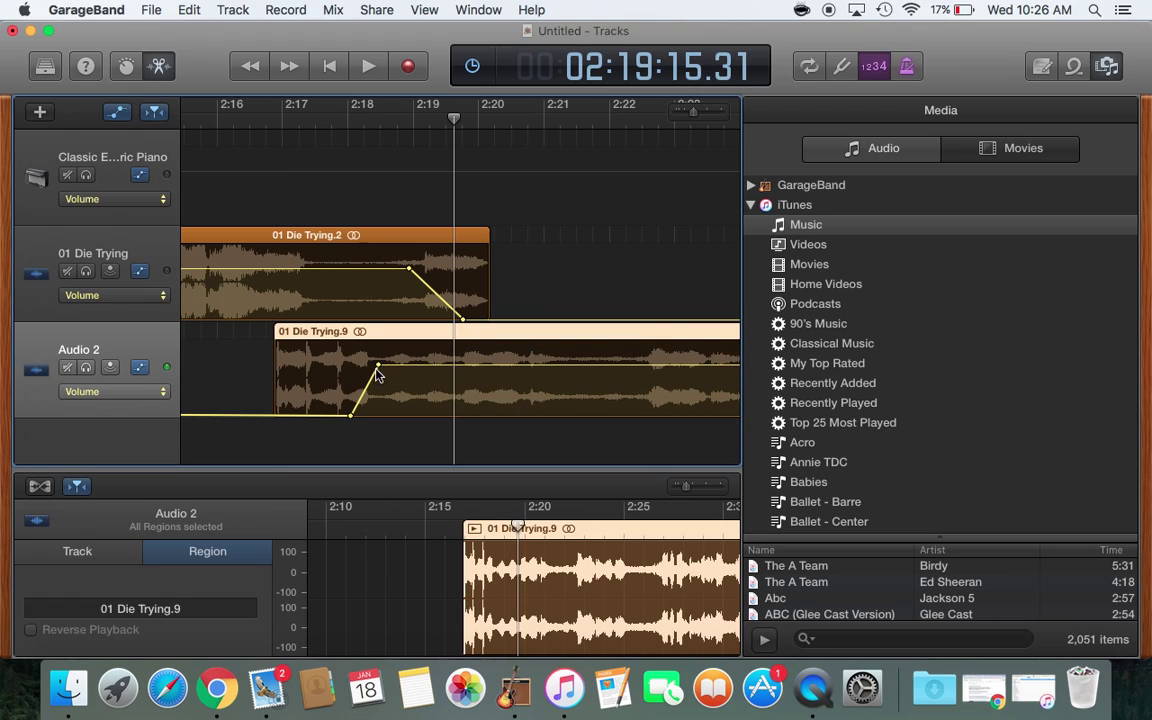
{"action": "left_click_drag", "start_coordinate": [350, 415], "coordinate": [304, 414]}
{"action": "scroll", "coordinate": [306, 420], "scroll_direction": "left", "scroll_amount": 2}
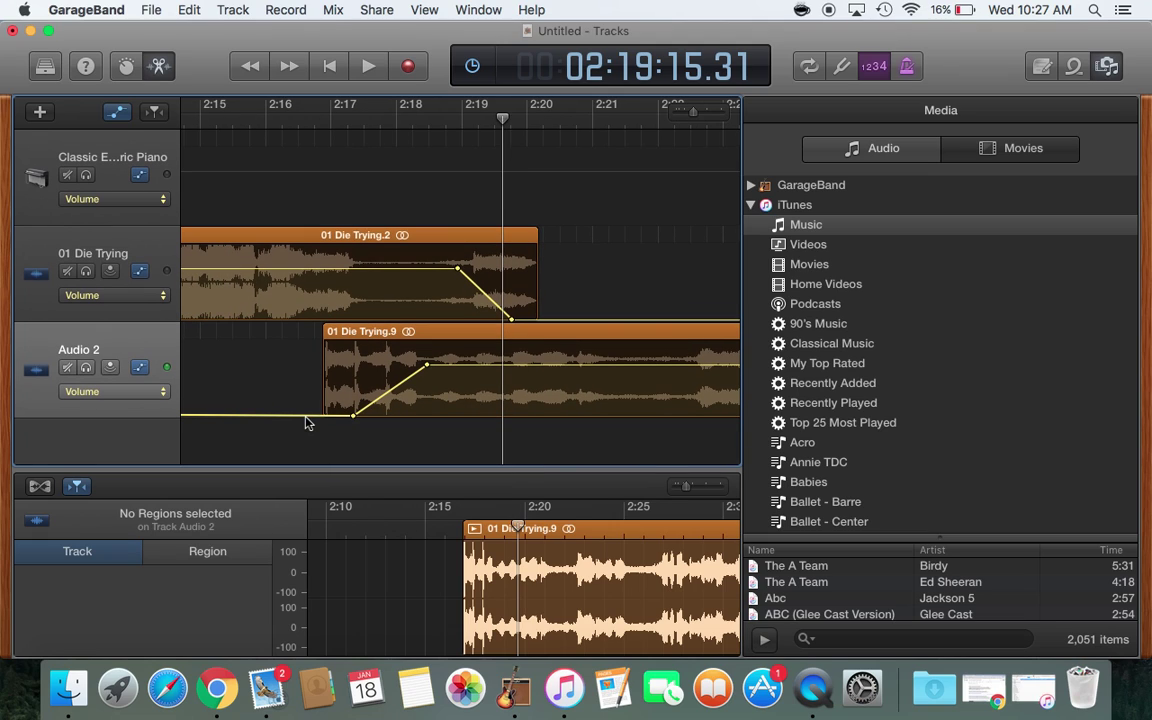
{"action": "left_click", "coordinate": [255, 121]}
{"action": "key", "text": "space"}
{"action": "scroll", "coordinate": [272, 125], "scroll_direction": "left", "scroll_amount": 1}
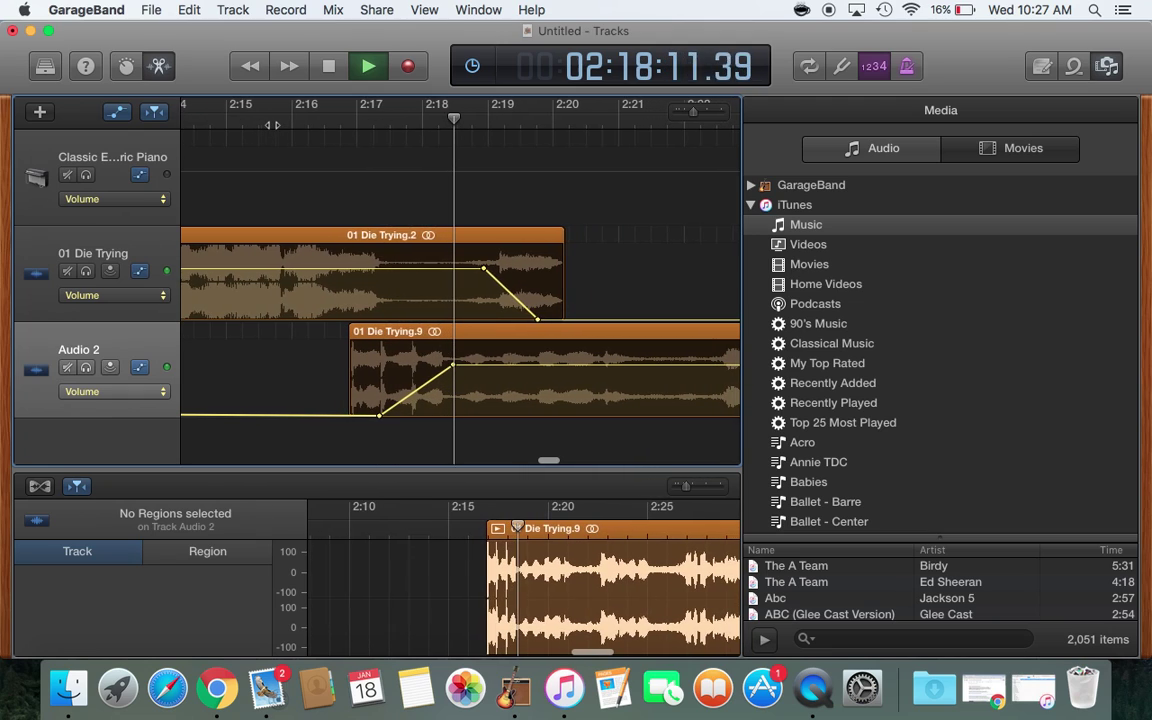
{"action": "key", "text": "space"}
Step: Move both Die Trying fade-out points slightly earlier and replay the crossfade from 2:15
{"action": "scroll", "coordinate": [540, 255], "scroll_direction": "left", "scroll_amount": 5}
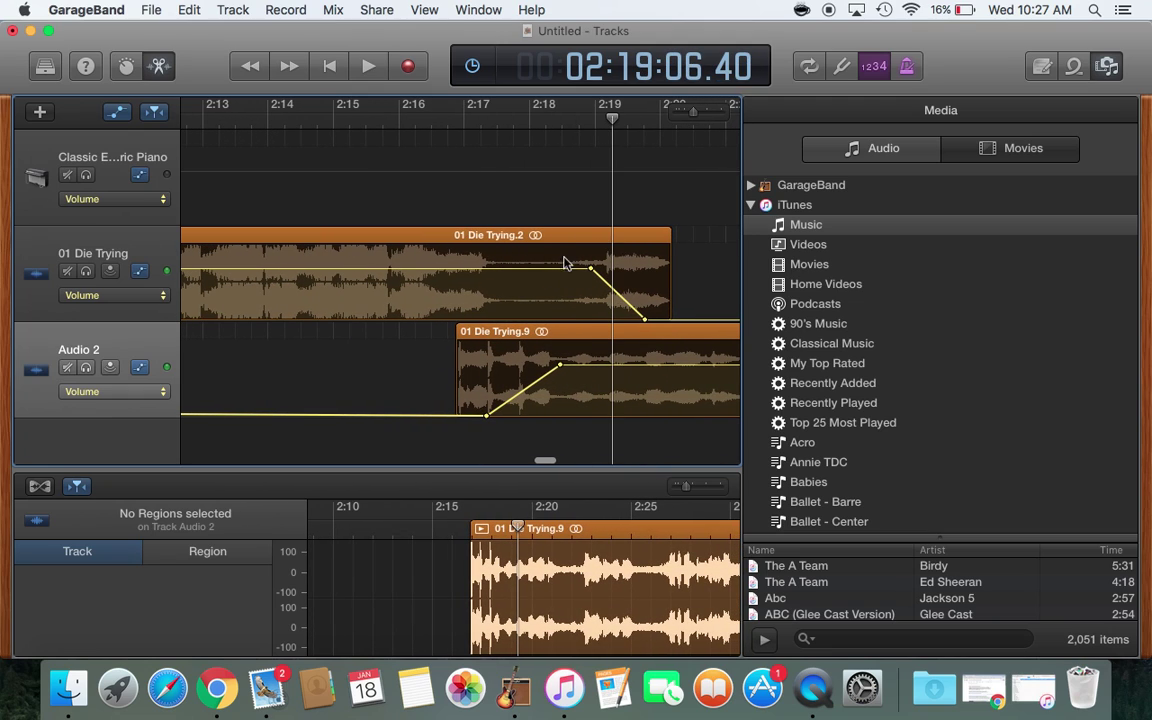
{"action": "left_click_drag", "start_coordinate": [645, 321], "coordinate": [621, 321]}
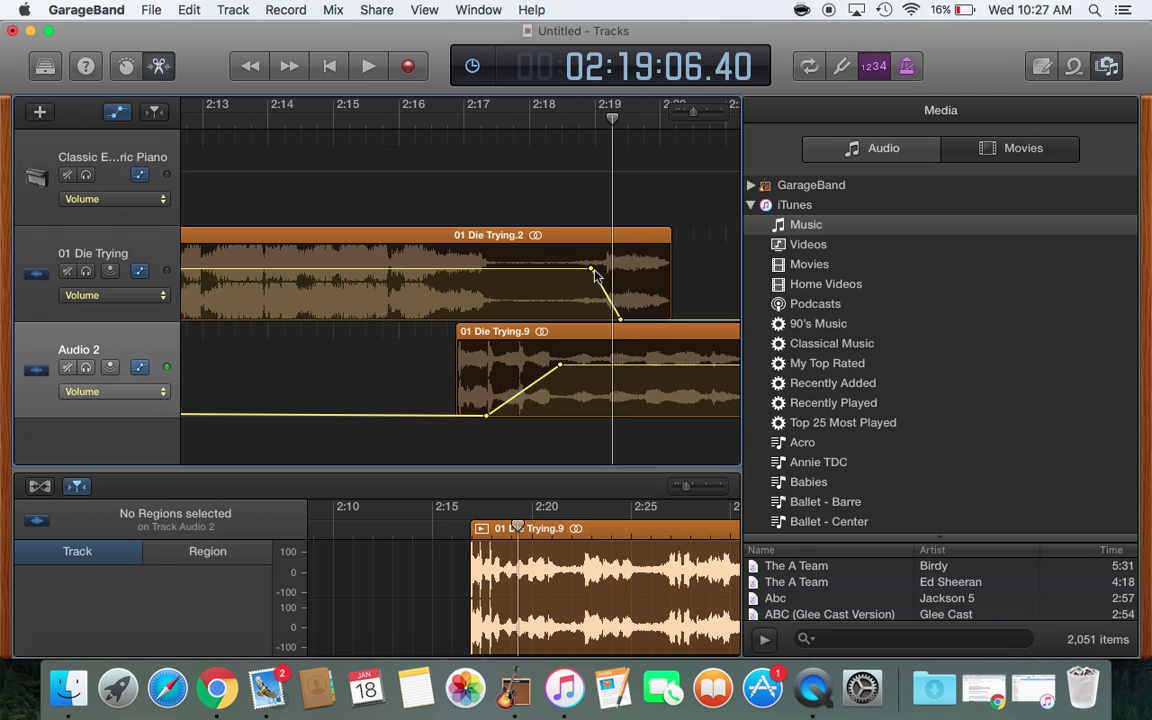
{"action": "left_click_drag", "start_coordinate": [590, 270], "coordinate": [580, 270]}
{"action": "left_click", "coordinate": [335, 120]}
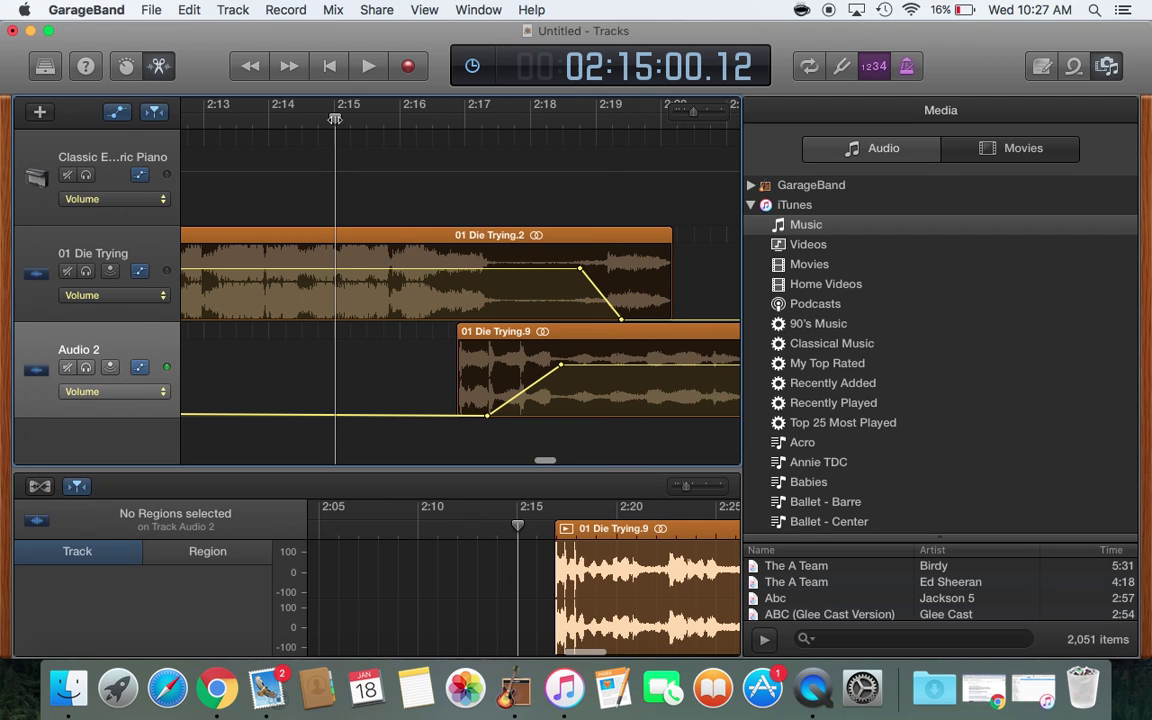
{"action": "key", "text": "space"}
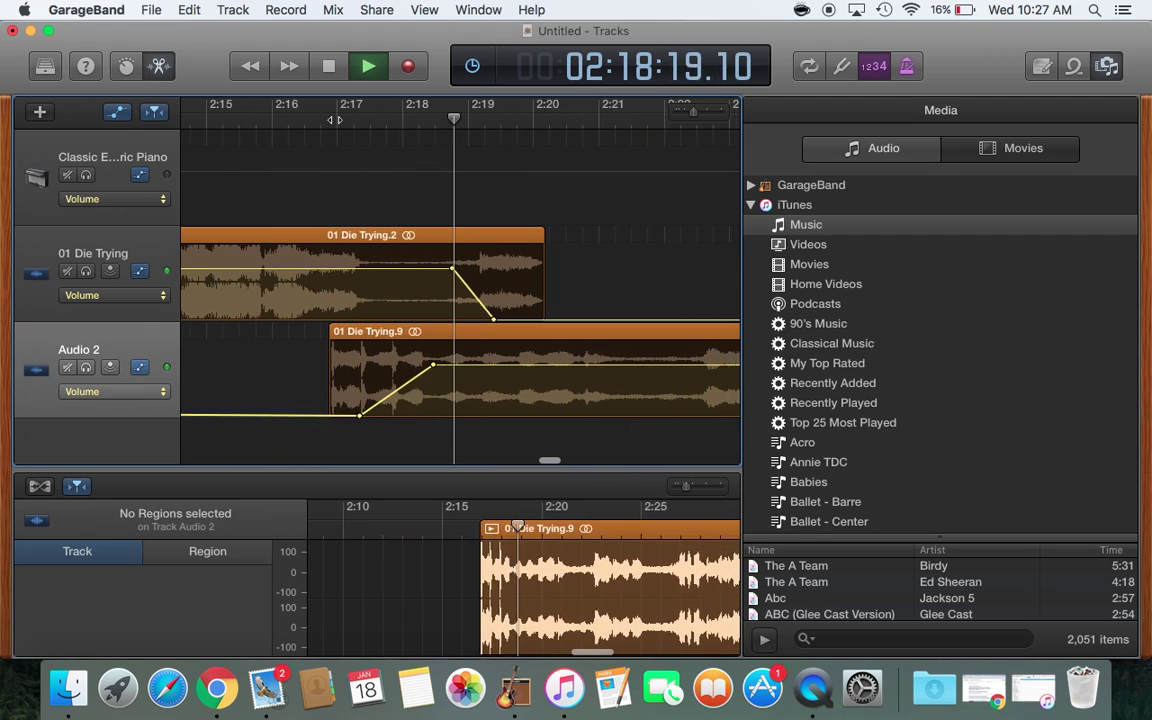
{"action": "key", "text": "space"}
{"action": "scroll", "coordinate": [420, 220], "scroll_direction": "left", "scroll_amount": 5}
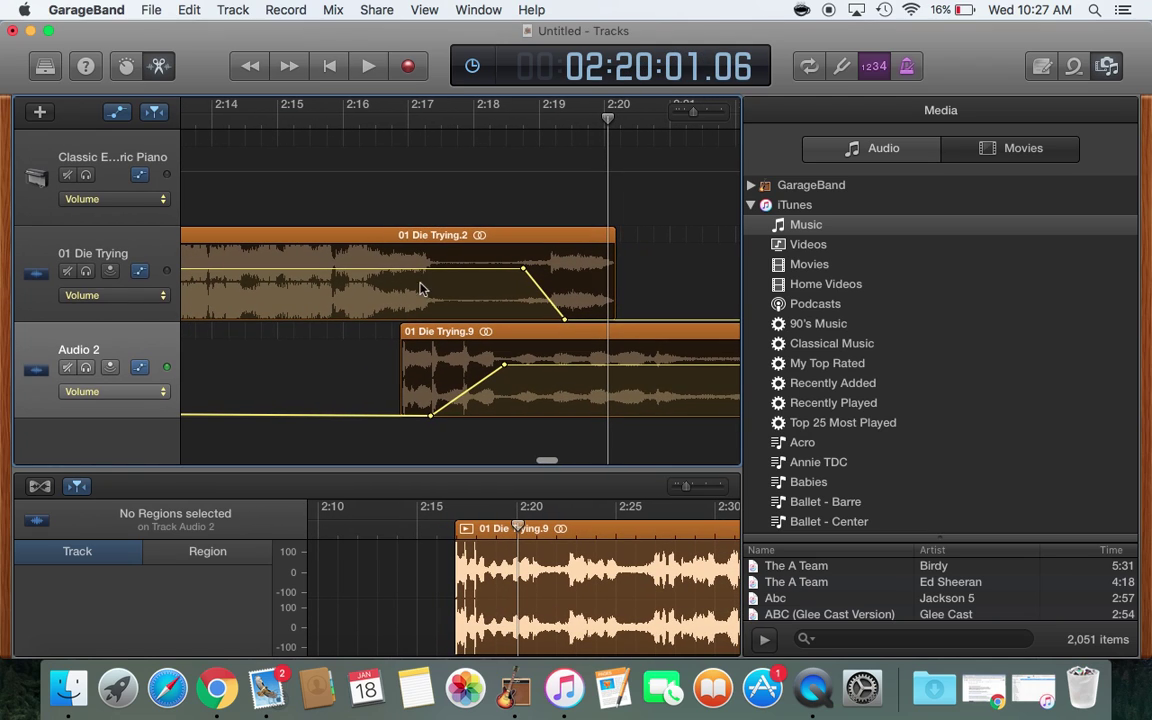
{"action": "scroll", "coordinate": [336, 173], "scroll_direction": "left", "scroll_amount": 2}
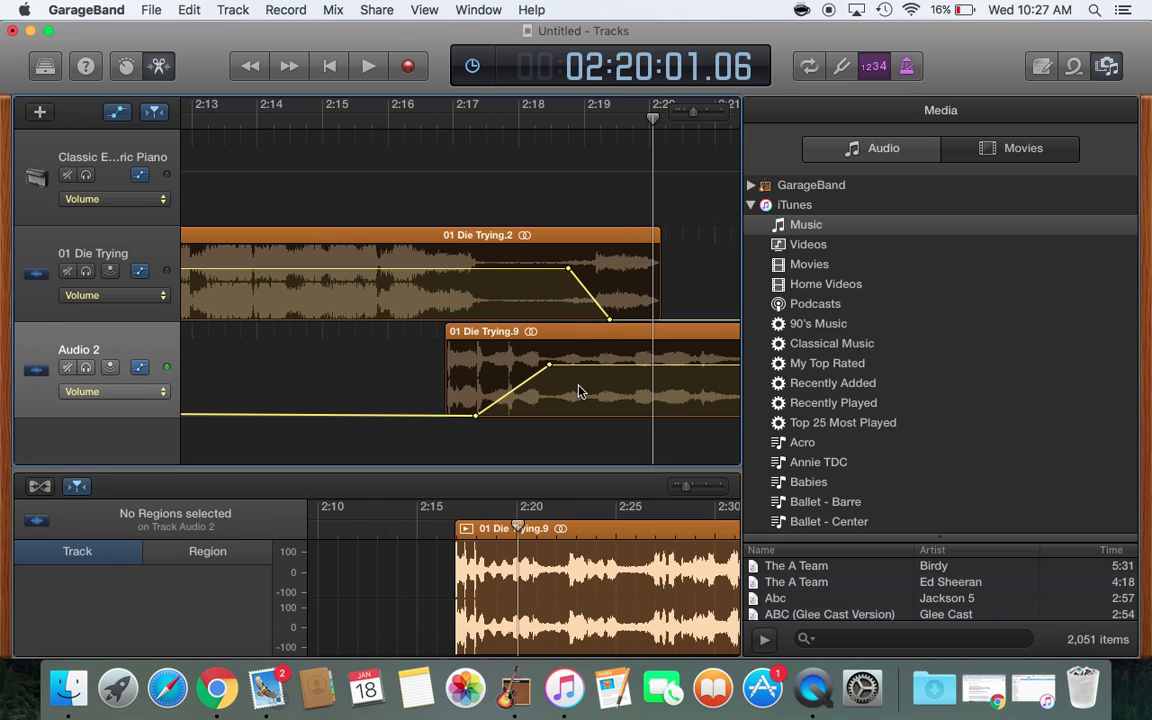
Step: Set Audio 2's volume point near 2:54 to -3.8 dB, then return to the 2:17 crossfade
{"action": "scroll", "coordinate": [630, 345], "scroll_direction": "right", "scroll_amount": 5}
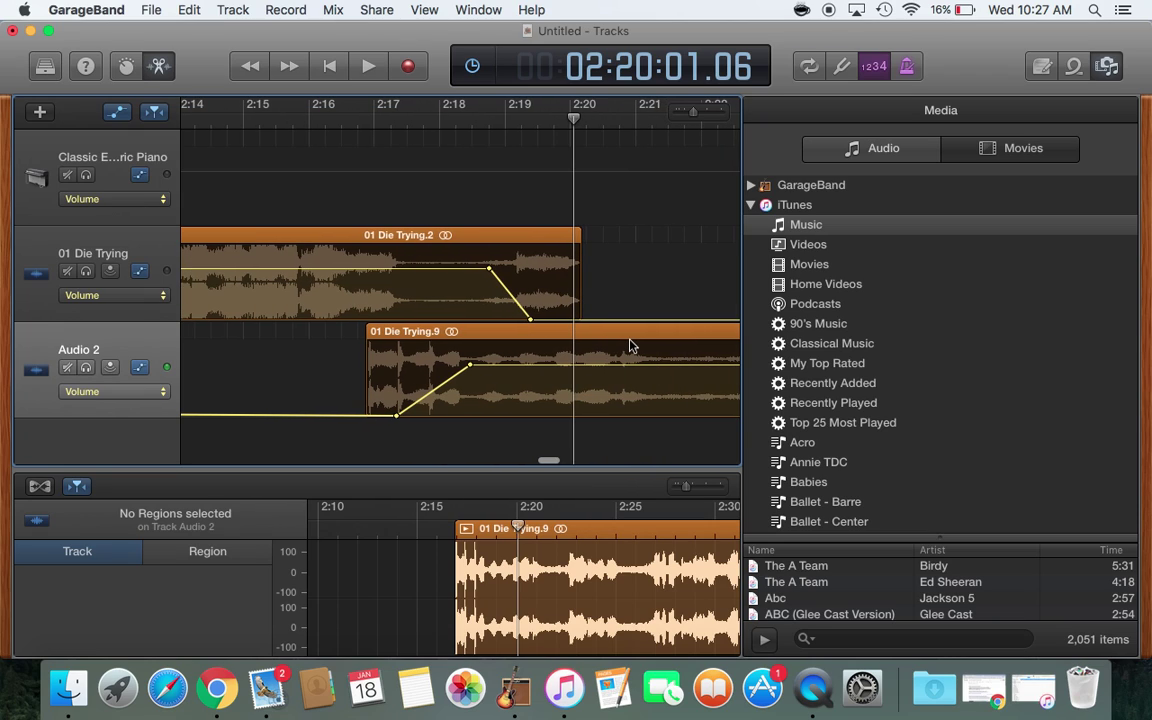
{"action": "scroll", "coordinate": [630, 345], "scroll_direction": "right", "scroll_amount": 6}
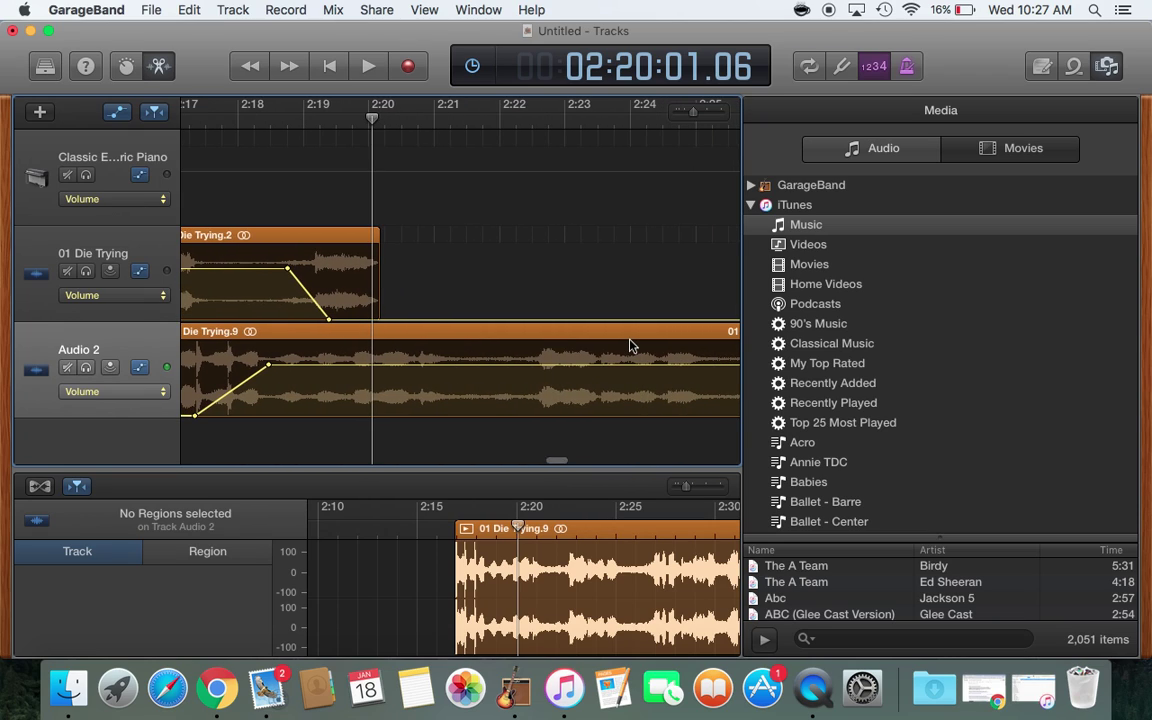
{"action": "scroll", "coordinate": [630, 345], "scroll_direction": "left", "scroll_amount": 3}
{"action": "scroll", "coordinate": [630, 345], "scroll_direction": "right", "scroll_amount": 15}
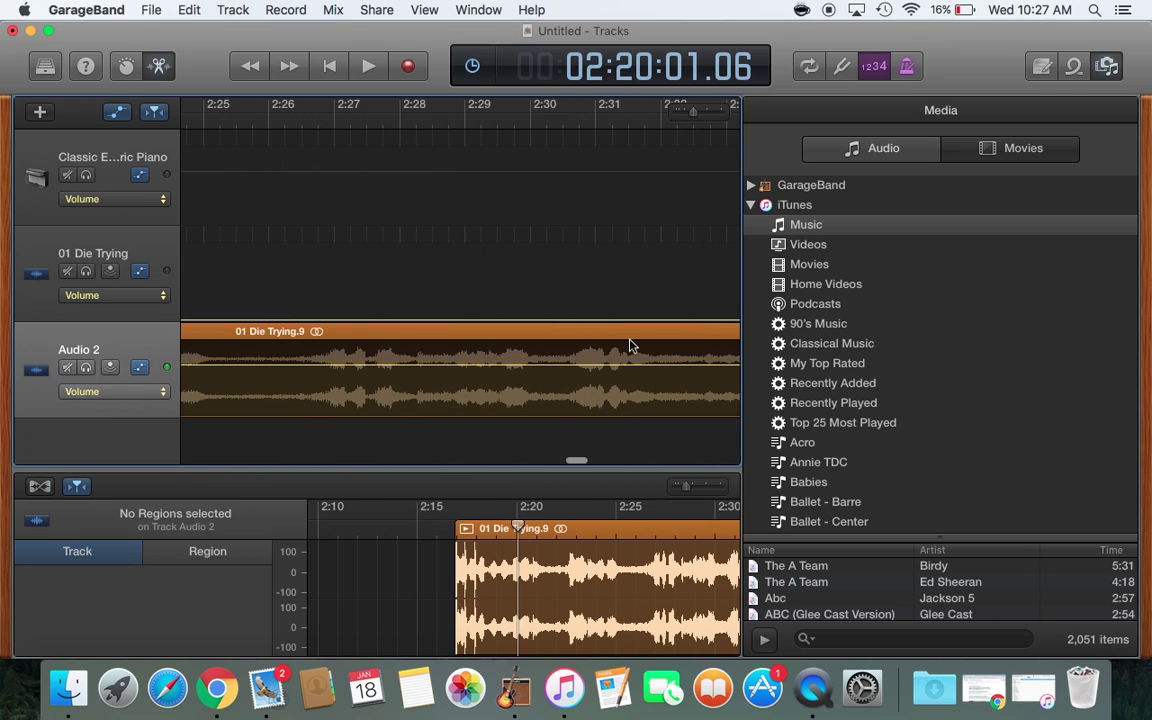
{"action": "scroll", "coordinate": [630, 345], "scroll_direction": "right", "scroll_amount": 20}
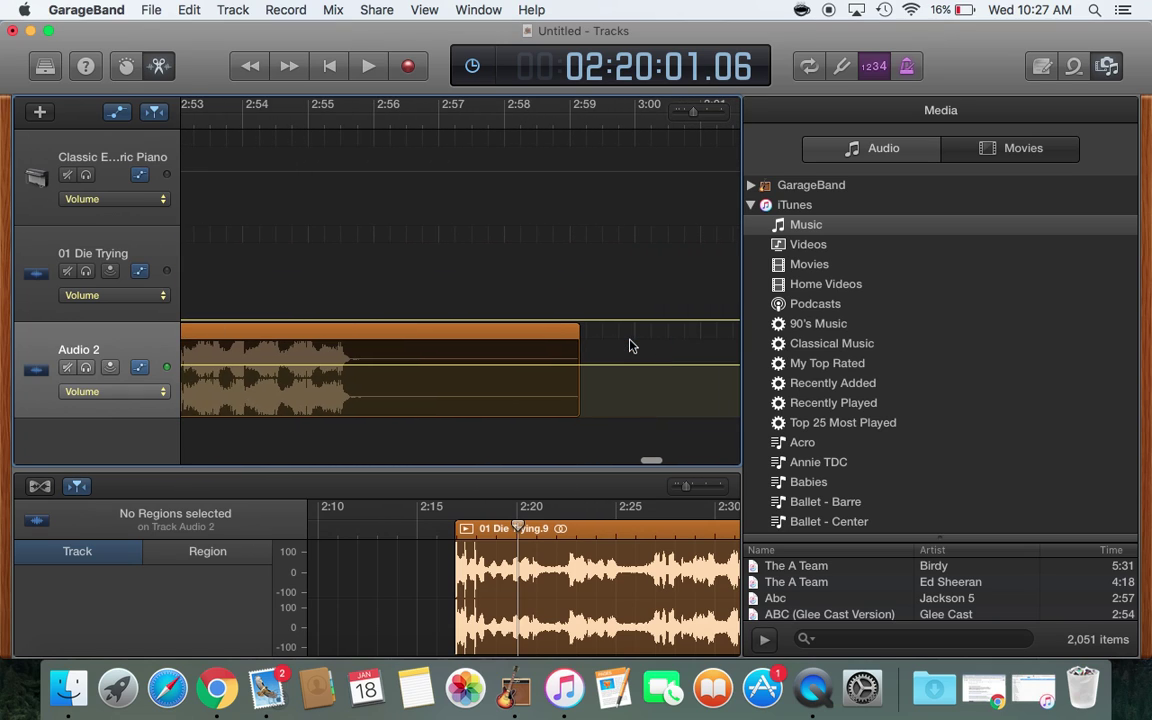
{"action": "scroll", "coordinate": [630, 345], "scroll_direction": "left", "scroll_amount": 4}
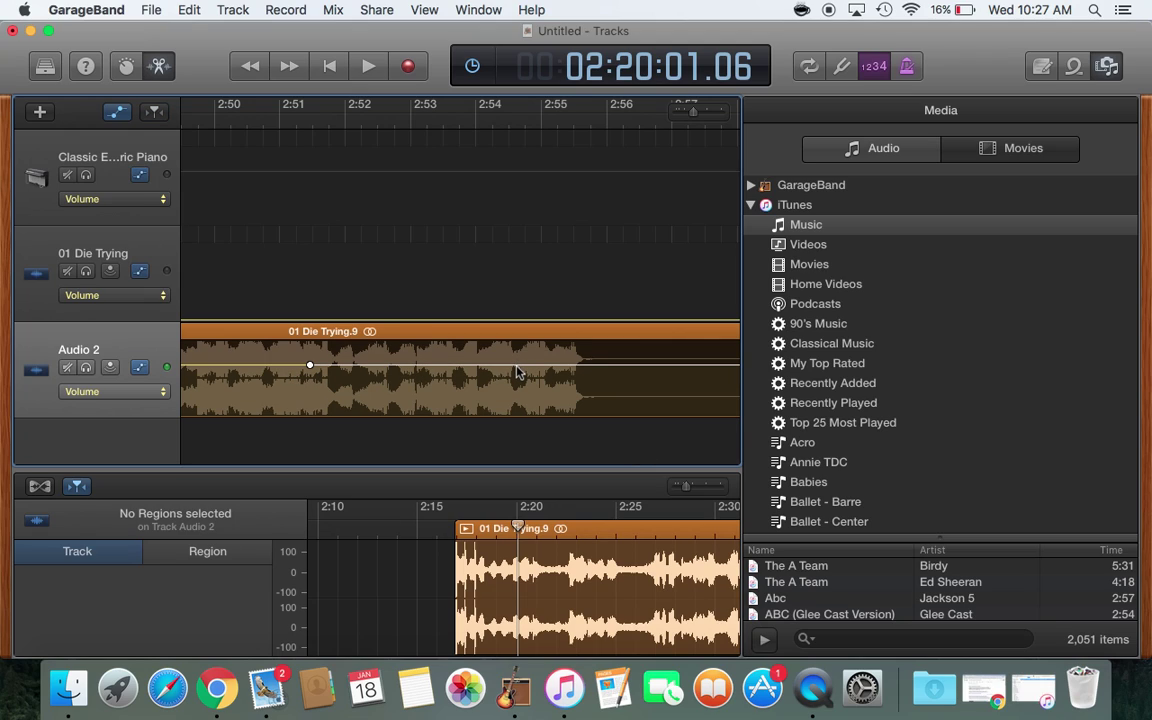
{"action": "mouse_move", "coordinate": [516, 364]}
{"action": "left_mouse_down"}
{"action": "mouse_move", "coordinate": [516, 411]}
{"action": "mouse_move", "coordinate": [516, 364]}
{"action": "left_mouse_up"}
{"action": "scroll", "coordinate": [323, 369], "scroll_direction": "left", "scroll_amount": 20}
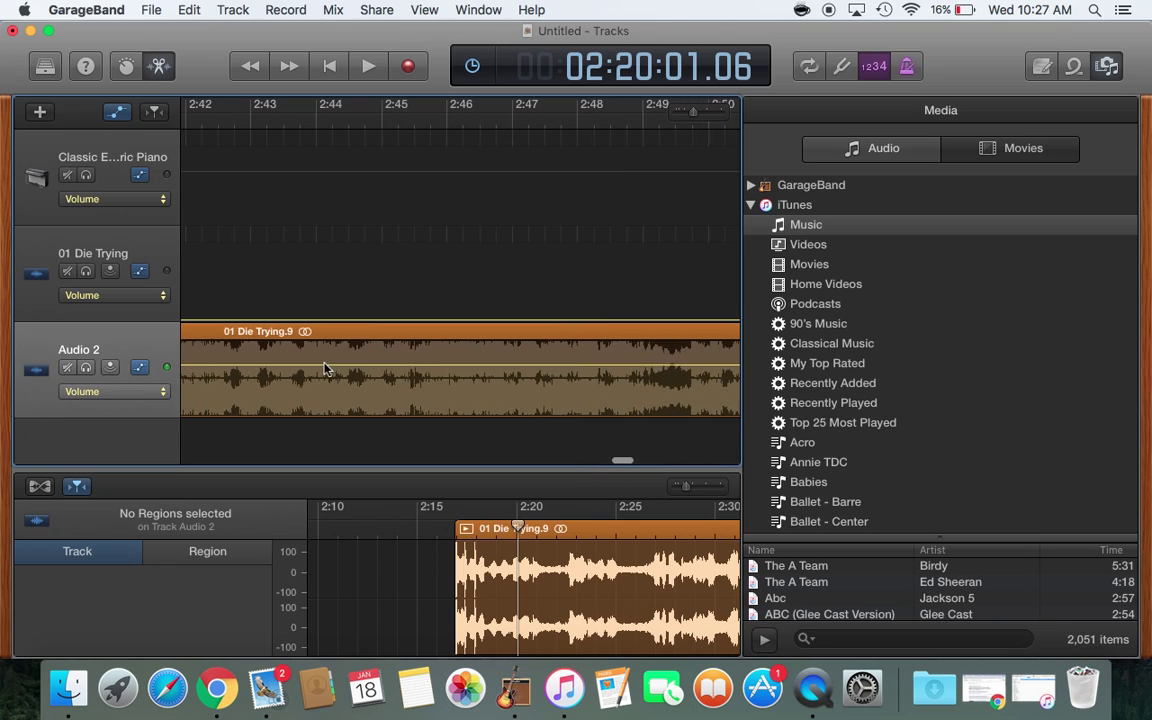
{"action": "scroll", "coordinate": [323, 369], "scroll_direction": "left", "scroll_amount": 10}
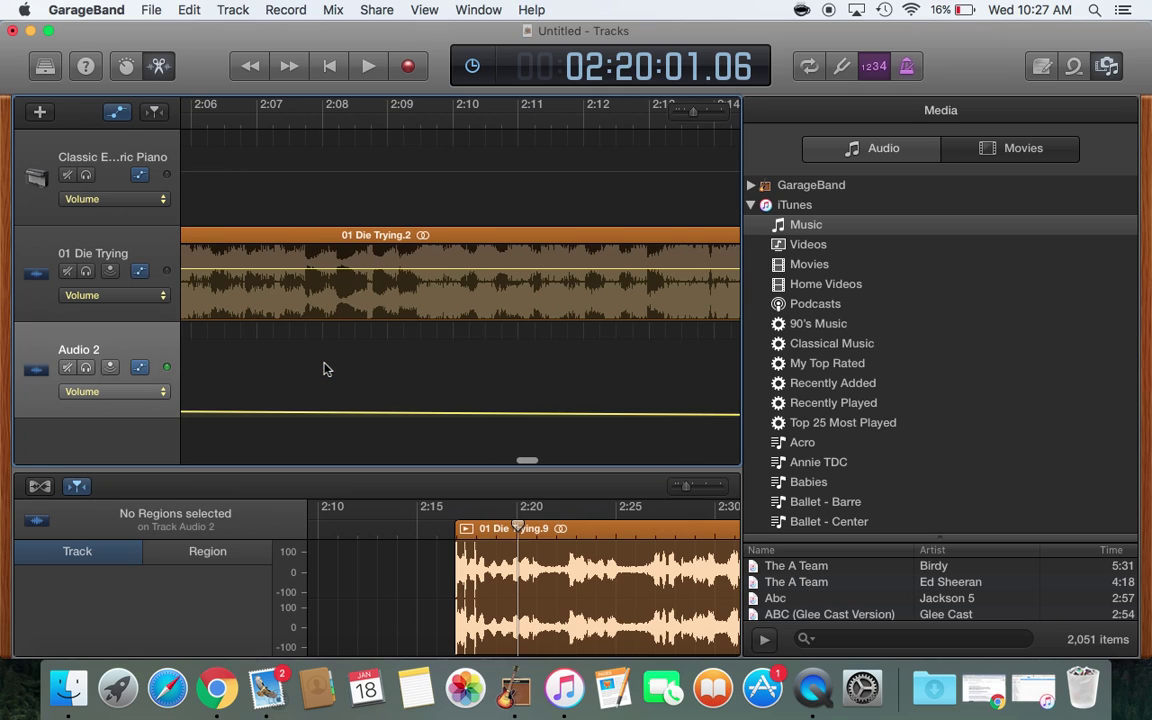
{"action": "scroll", "coordinate": [323, 369], "scroll_direction": "left", "scroll_amount": 5}
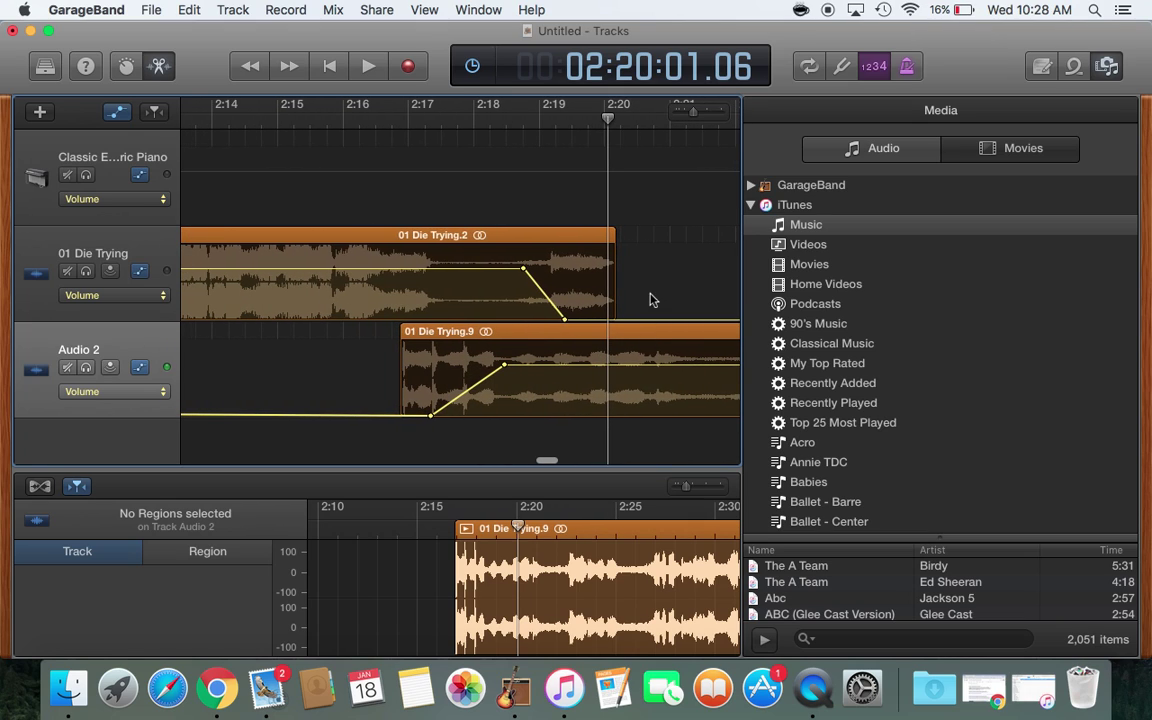
{"action": "scroll", "coordinate": [650, 300], "scroll_direction": "right", "scroll_amount": 3}
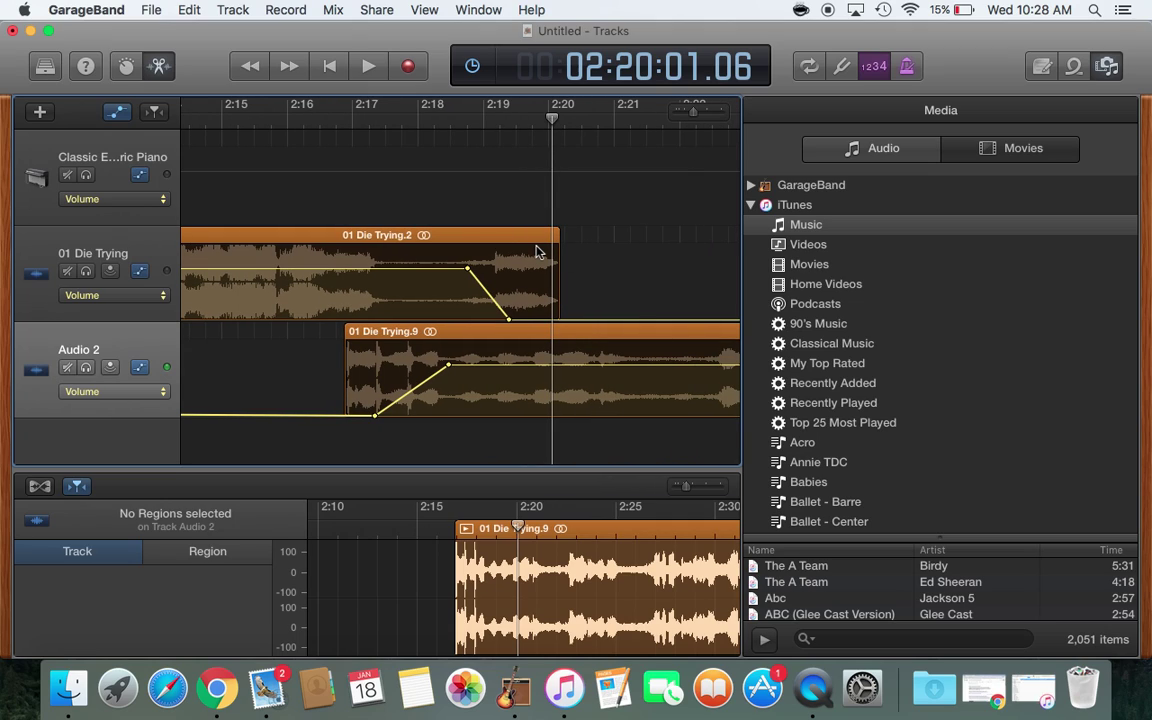
Step: Share the song to iTunes with the title 'Die Trying cut'
{"action": "left_click", "coordinate": [386, 11]}
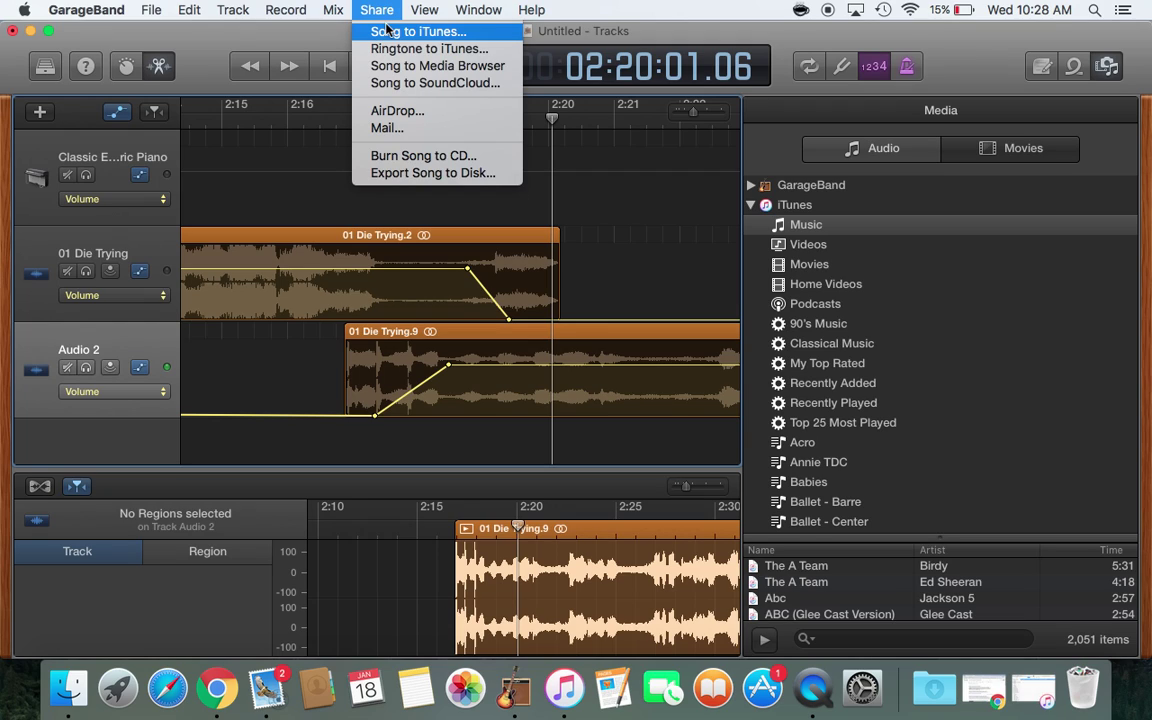
{"action": "left_click", "coordinate": [388, 33]}
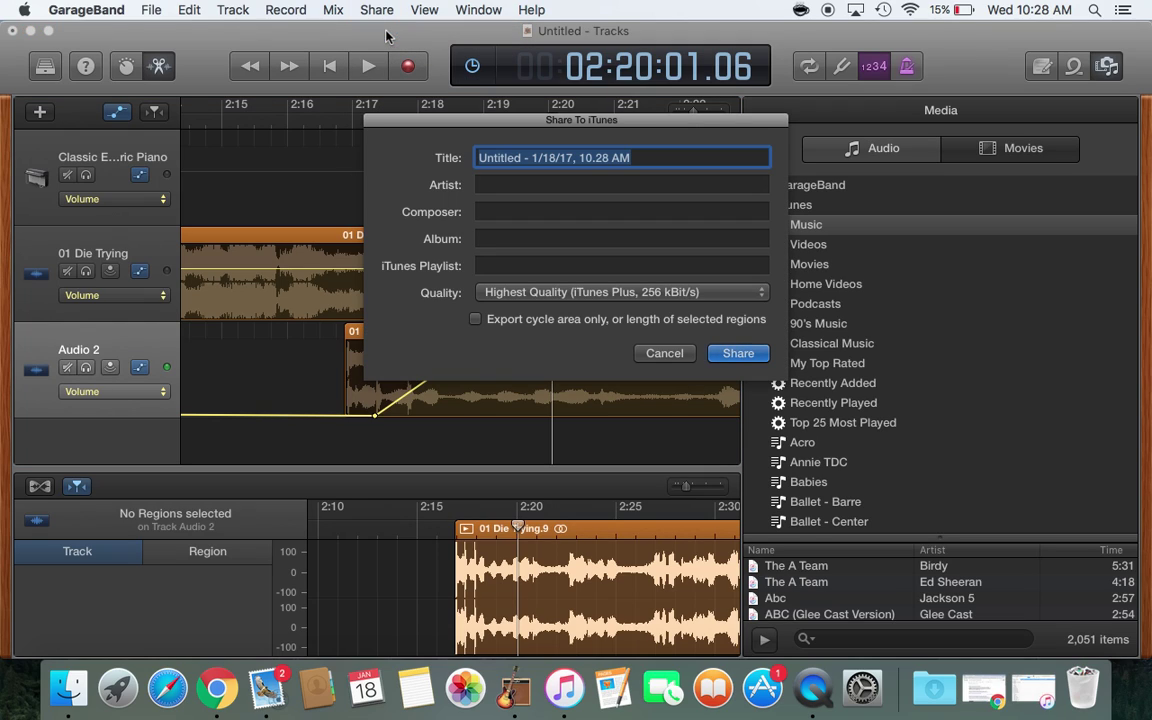
{"action": "type", "text": "Die Trying cut"}
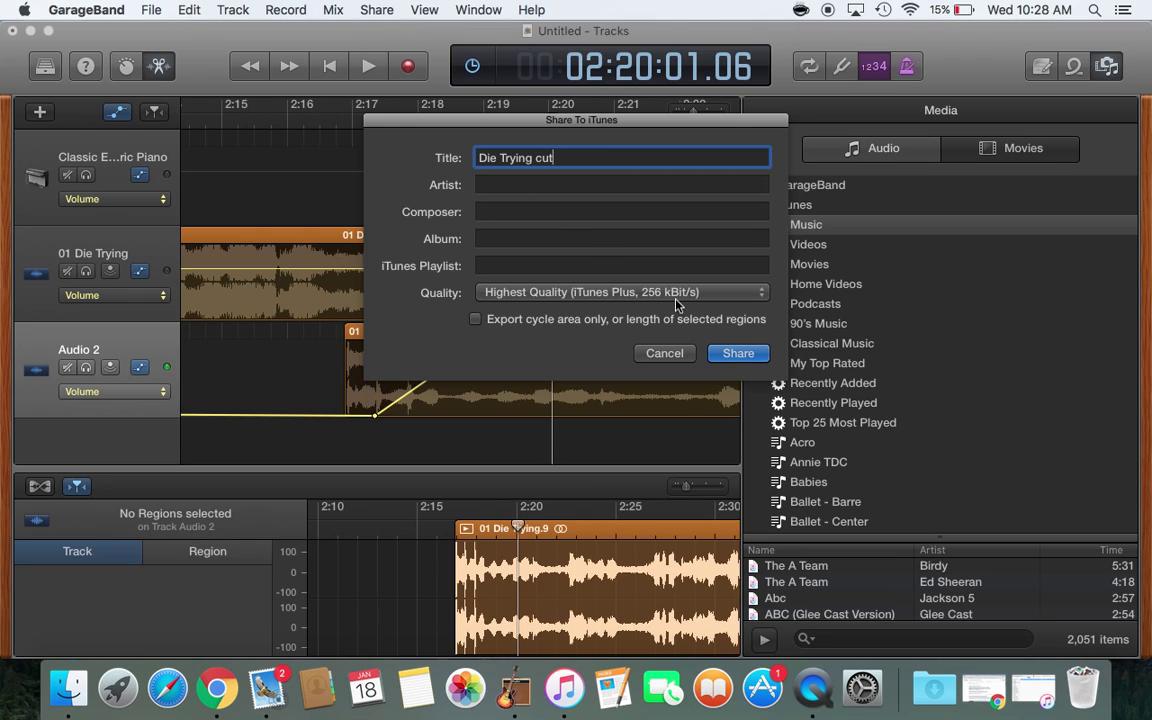
{"action": "left_click", "coordinate": [756, 360]}
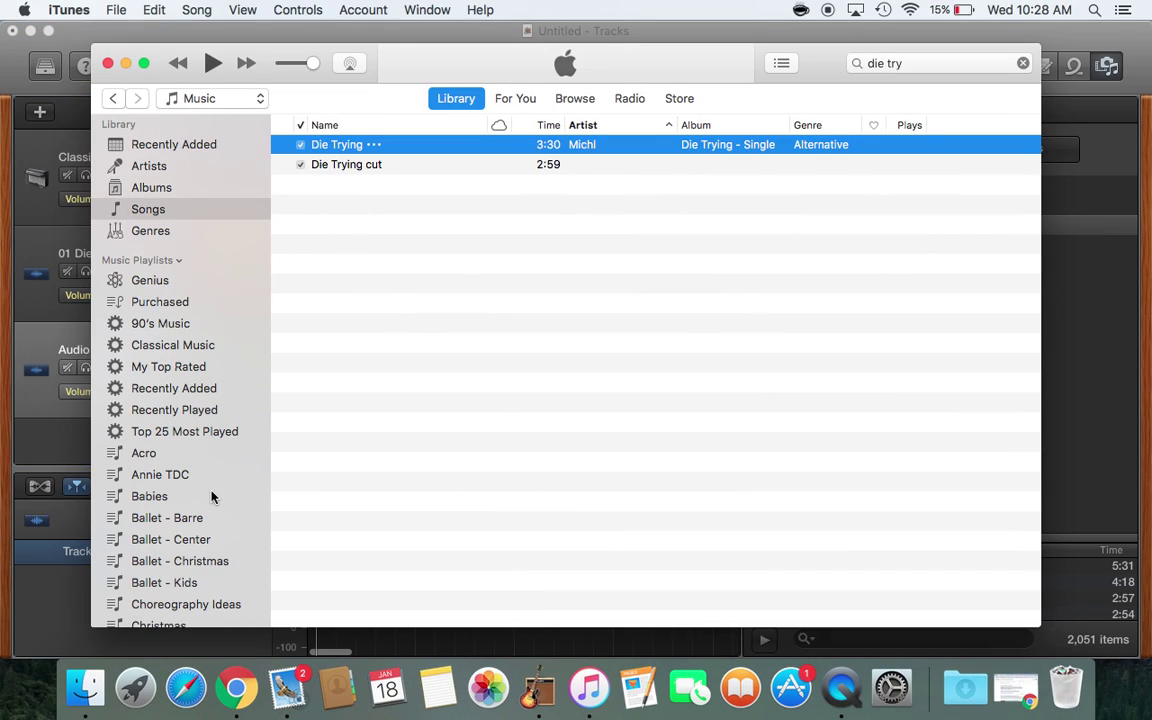
Step: Play Die Trying cut from iTunes' GarageBand playlist around 2:10, pause it, and return to GarageBand
{"action": "scroll", "coordinate": [211, 496], "scroll_direction": "down", "scroll_amount": 5}
{"action": "scroll", "coordinate": [211, 496], "scroll_direction": "down", "scroll_amount": 3}
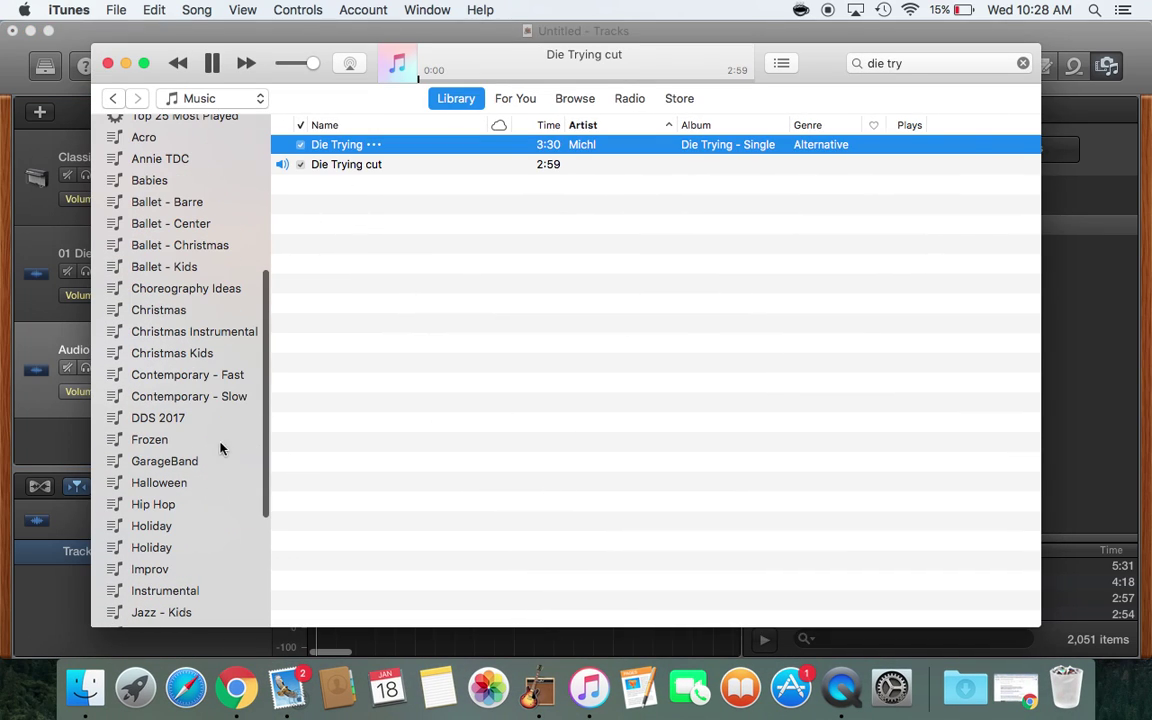
{"action": "left_click", "coordinate": [190, 462]}
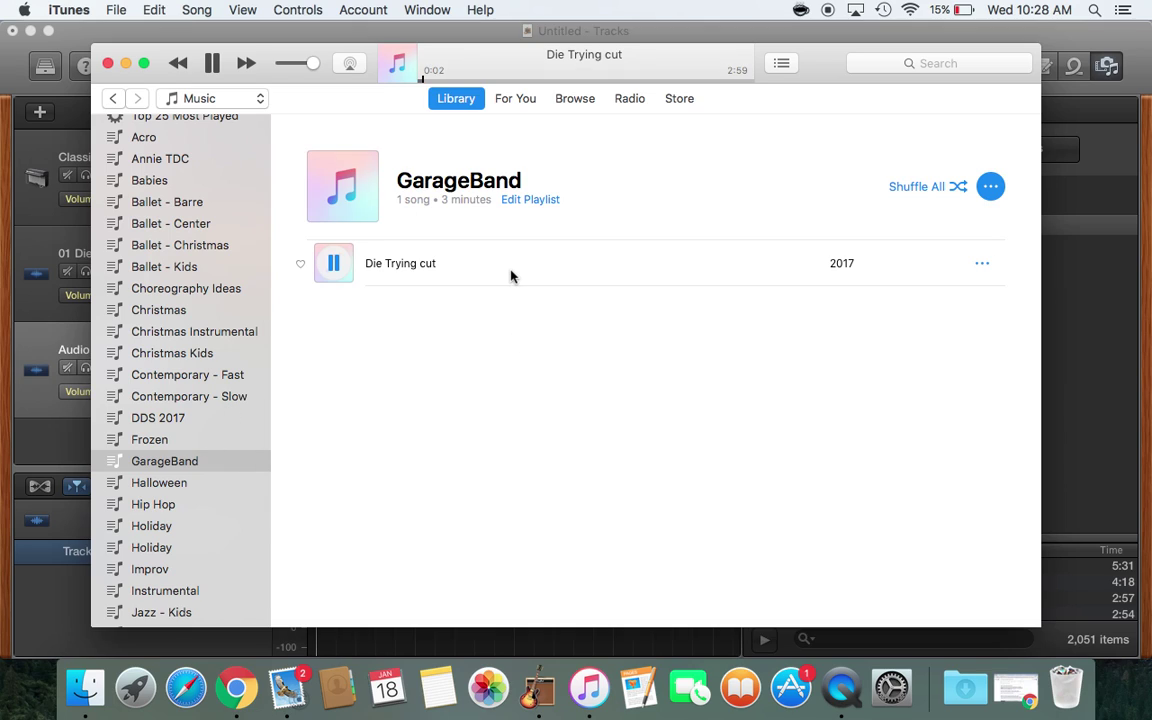
{"action": "left_click", "coordinate": [585, 81]}
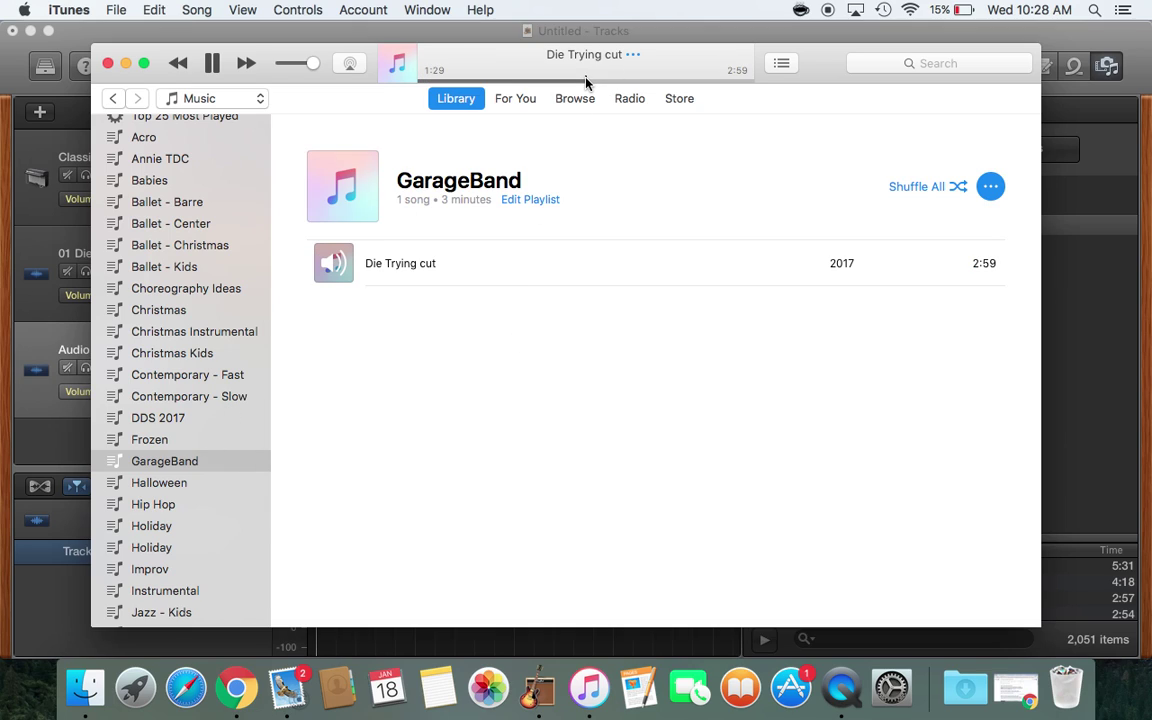
{"action": "left_click_drag", "start_coordinate": [623, 83], "coordinate": [645, 81]}
{"action": "left_click", "coordinate": [661, 81]}
{"action": "left_click", "coordinate": [211, 64]}
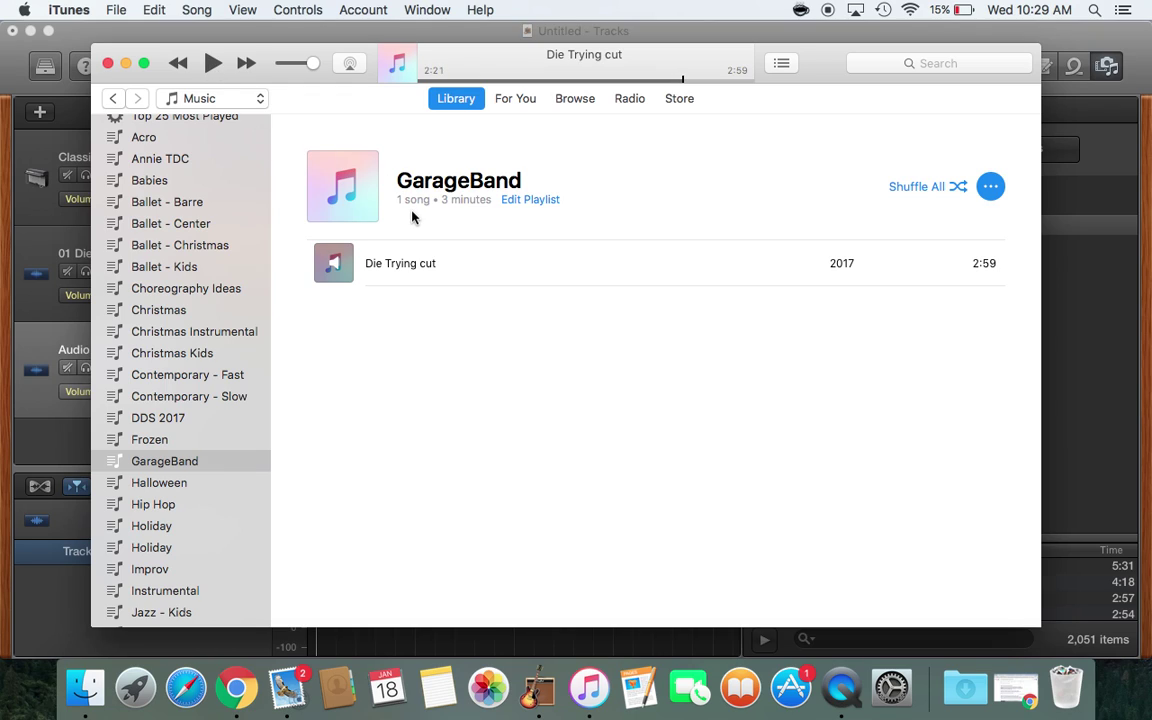
{"action": "left_click", "coordinate": [160, 31]}
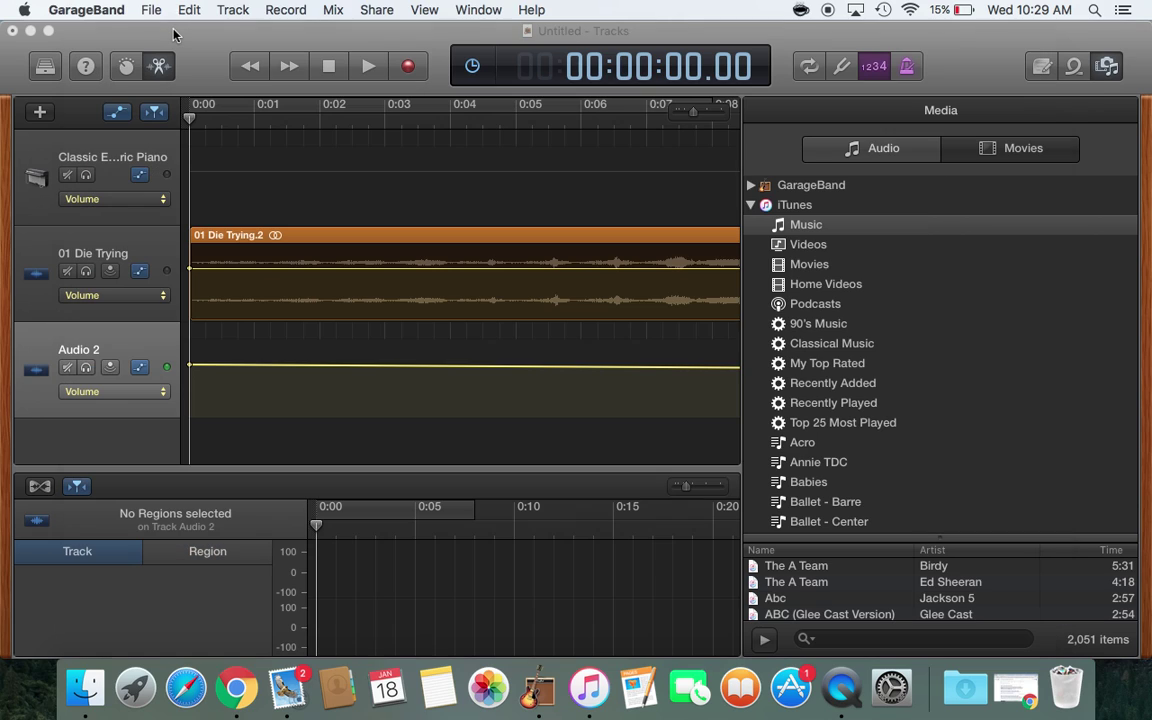
Step: Save the project as 'Die Trying cut' in the GarageBand folder
{"action": "left_click", "coordinate": [13, 33]}
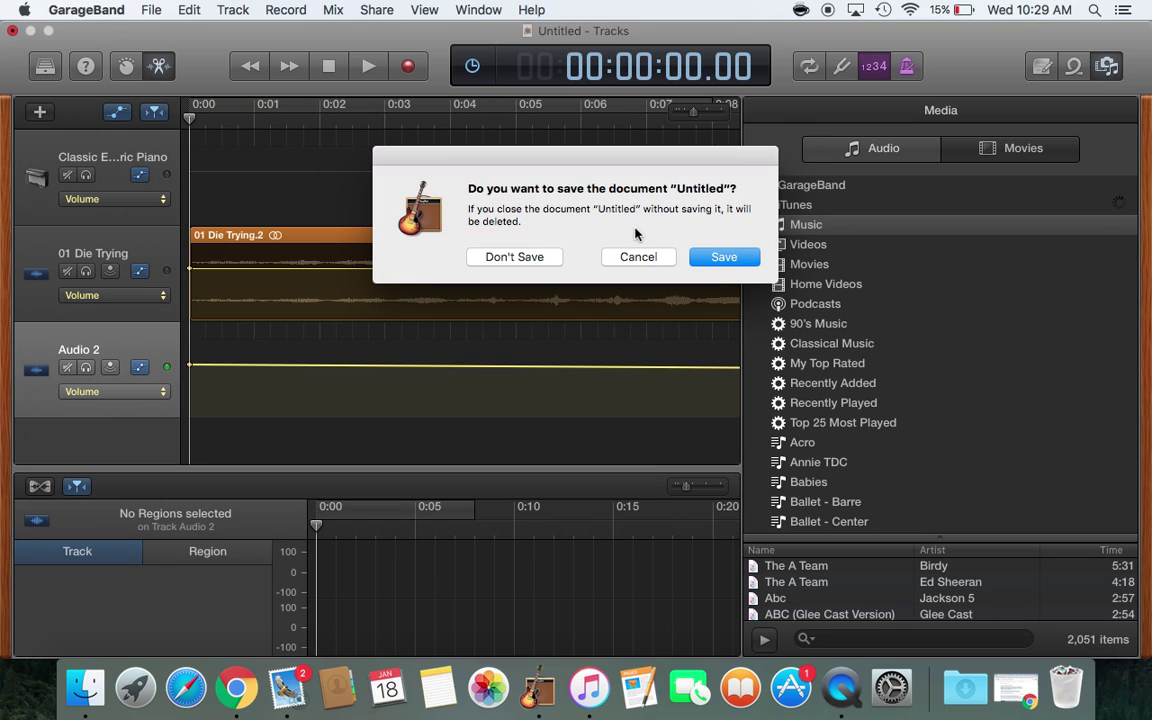
{"action": "left_click", "coordinate": [748, 264]}
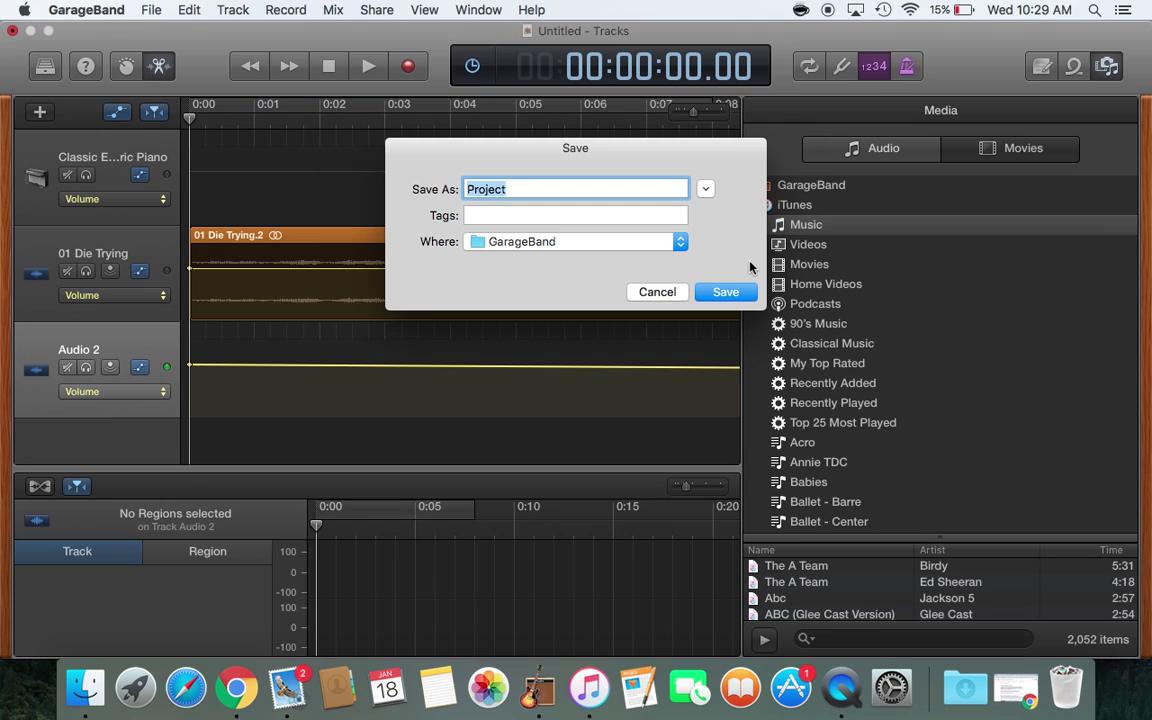
{"action": "type", "text": "Die Trying cut"}
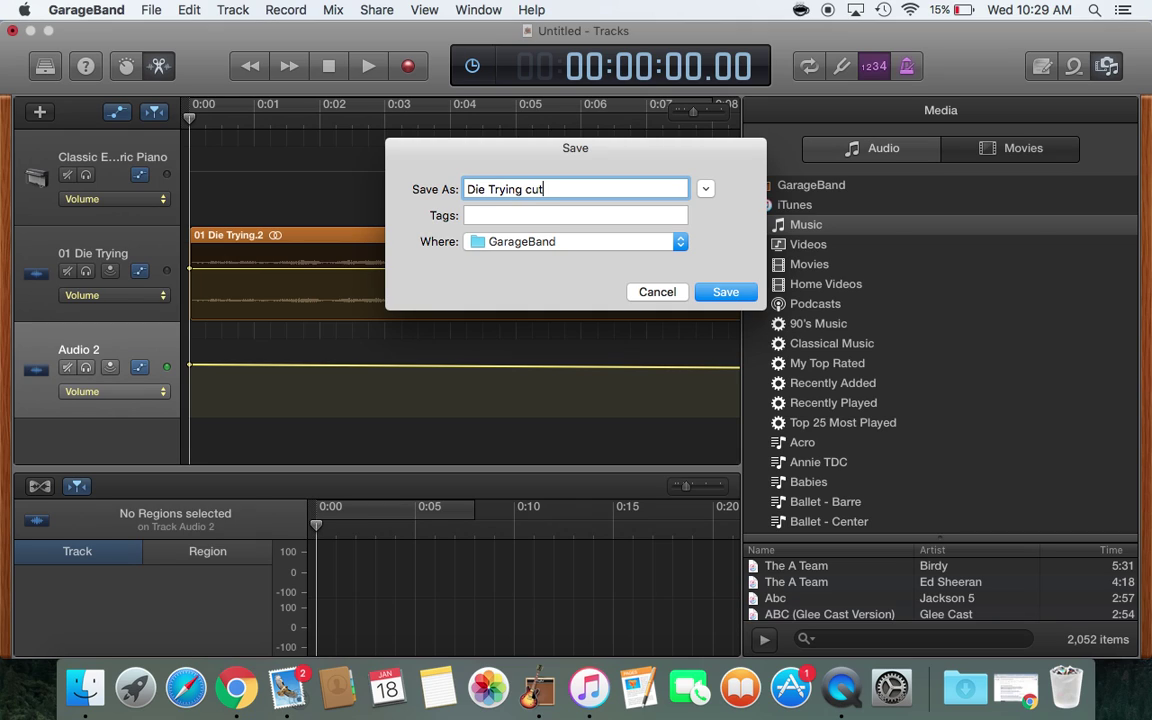
{"action": "left_click", "coordinate": [724, 291]}
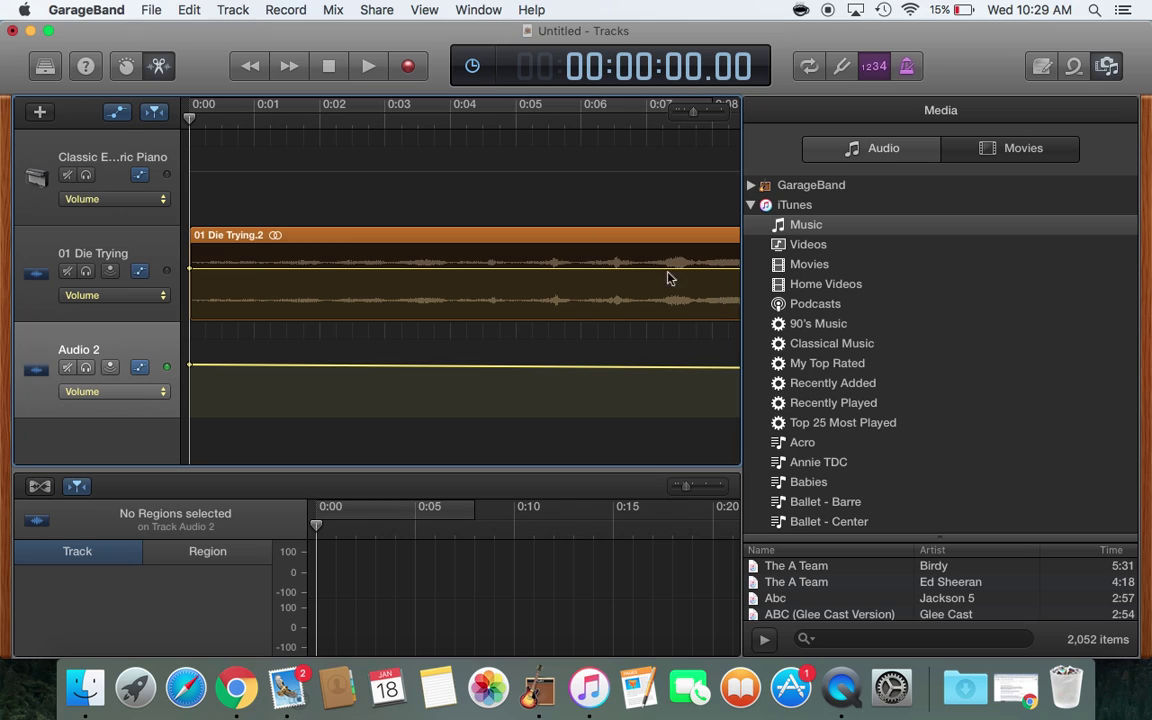
Step: Close the project, dismiss the project chooser, and switch to QuickTime Player
{"action": "left_click", "coordinate": [12, 30]}
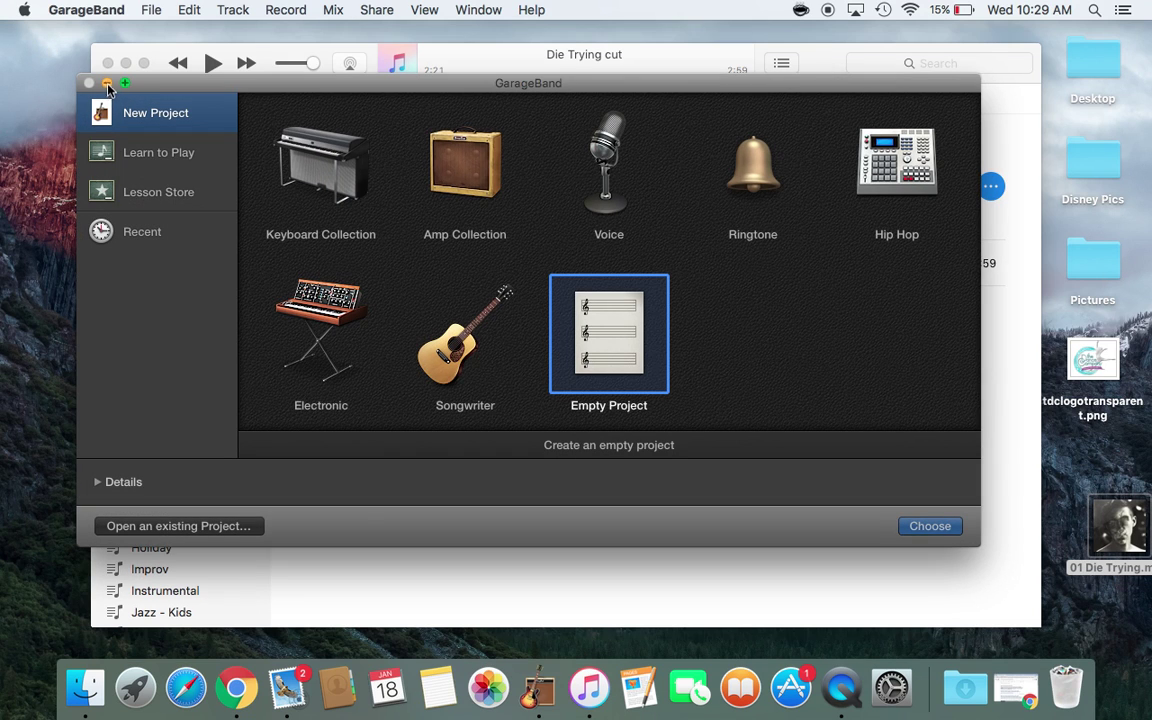
{"action": "left_click", "coordinate": [107, 84]}
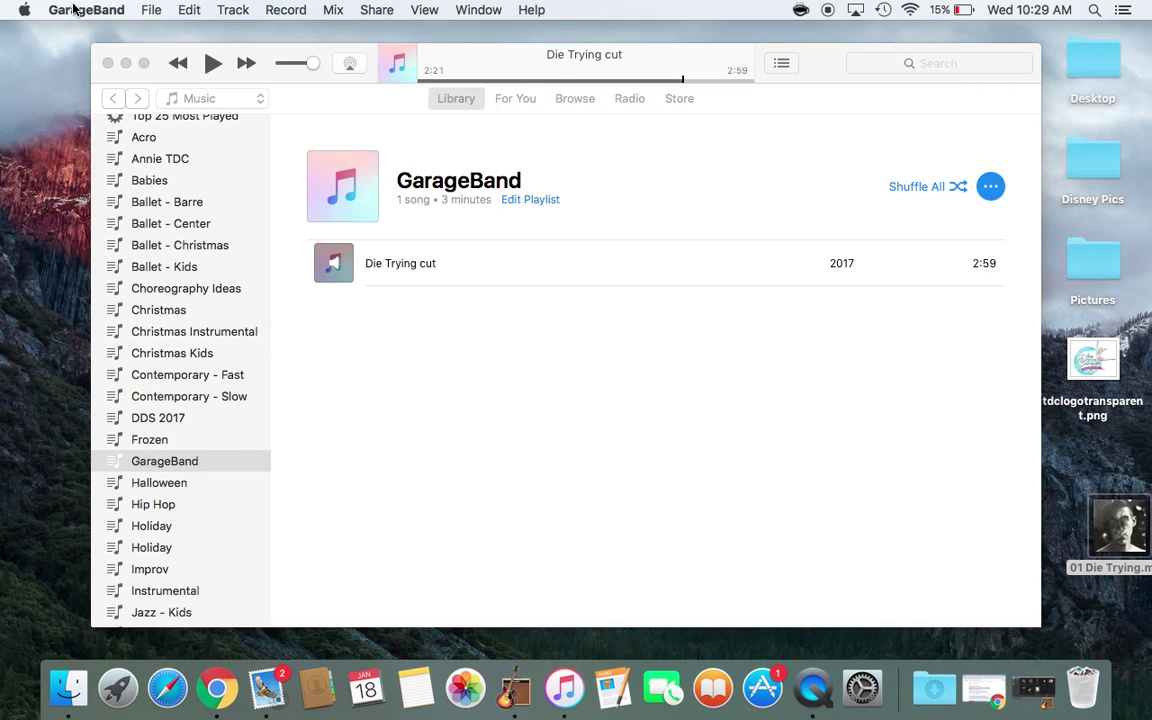
{"action": "left_click", "coordinate": [813, 688]}
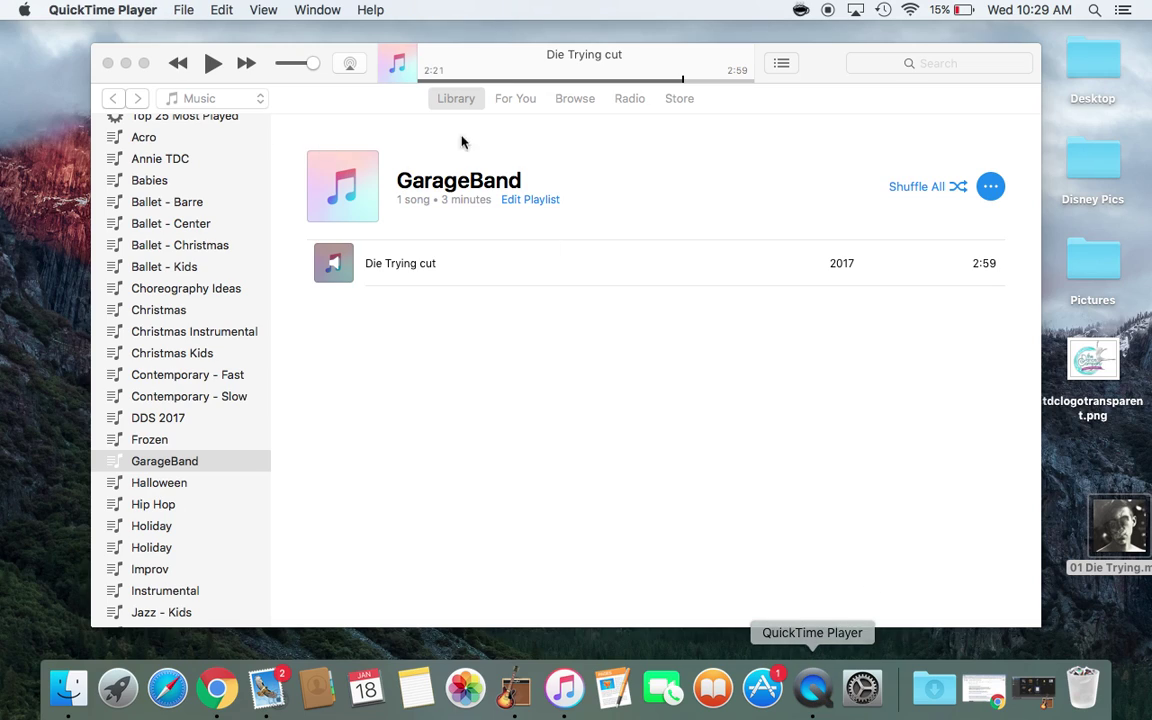